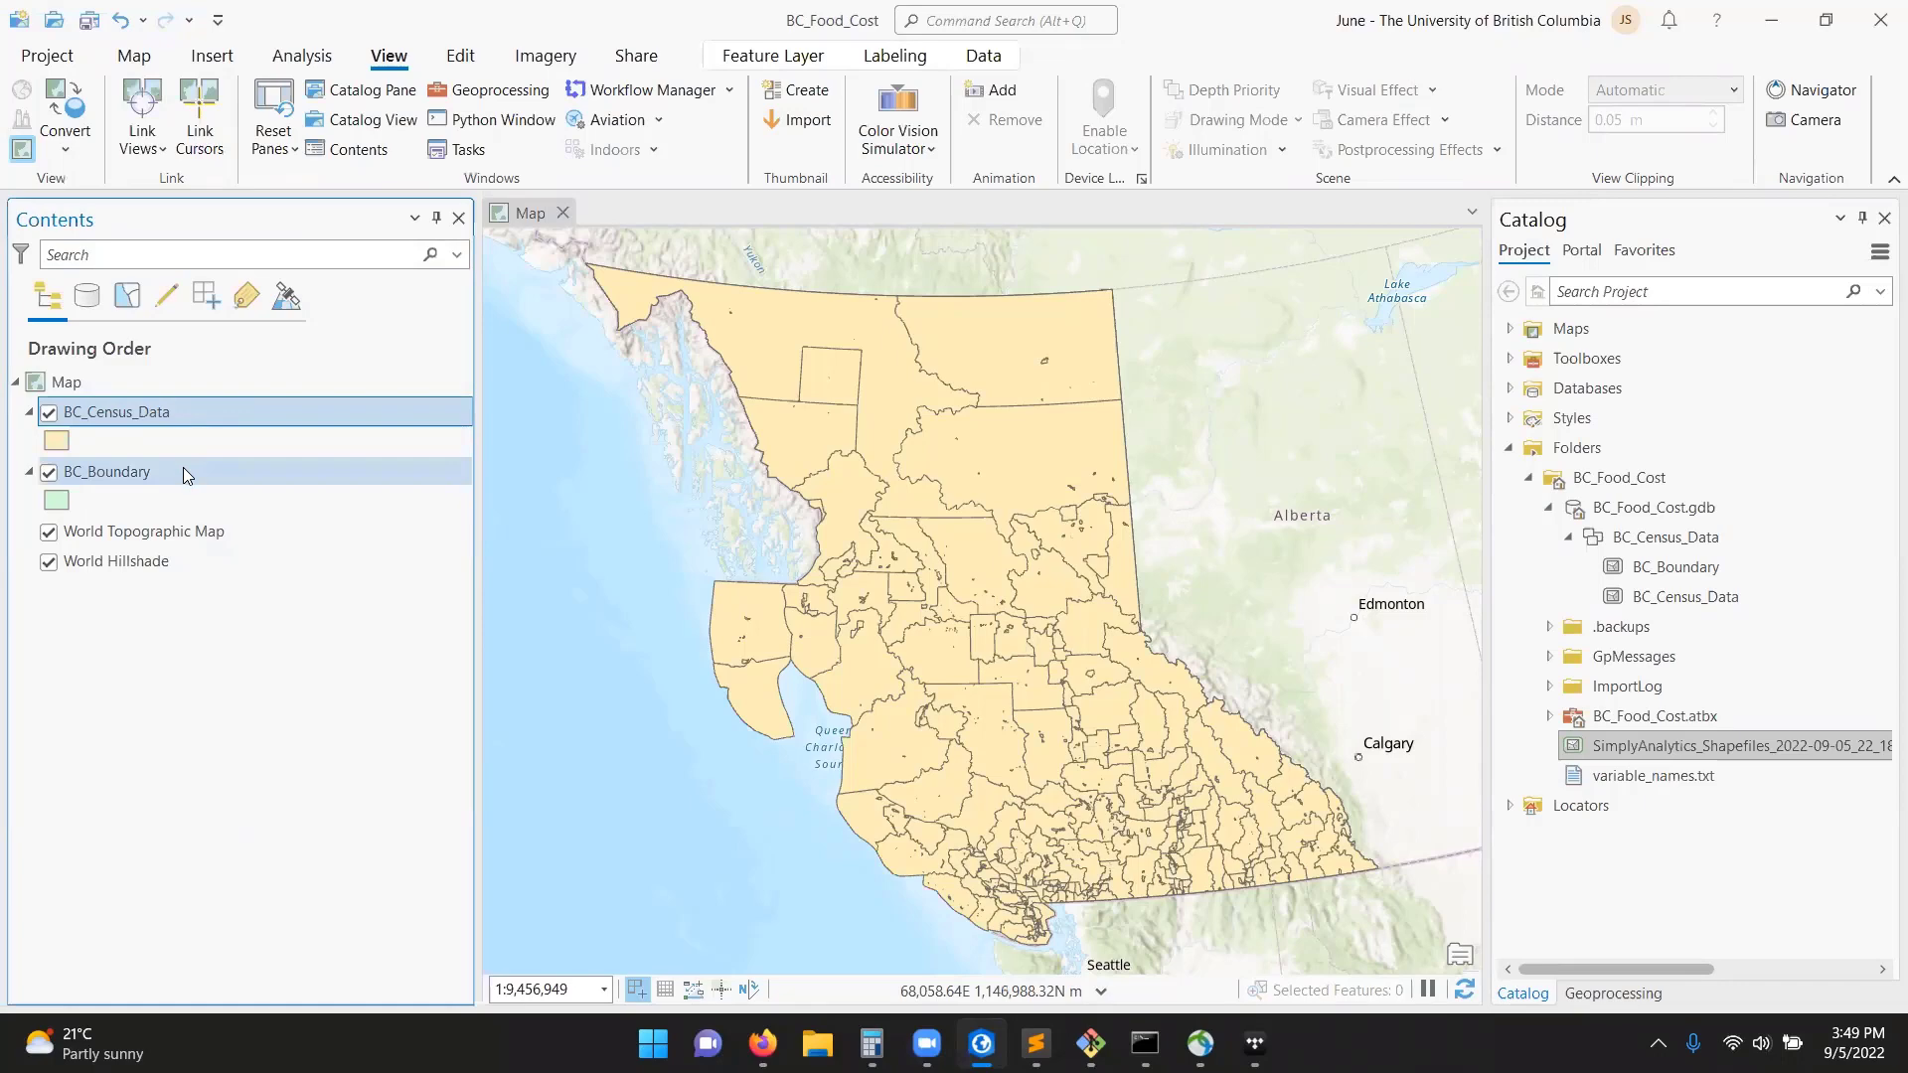
Toggle the BC_Census_Data layer's visibility to compare its coastline with the BC_Boundary layer.
left_click(48, 413)
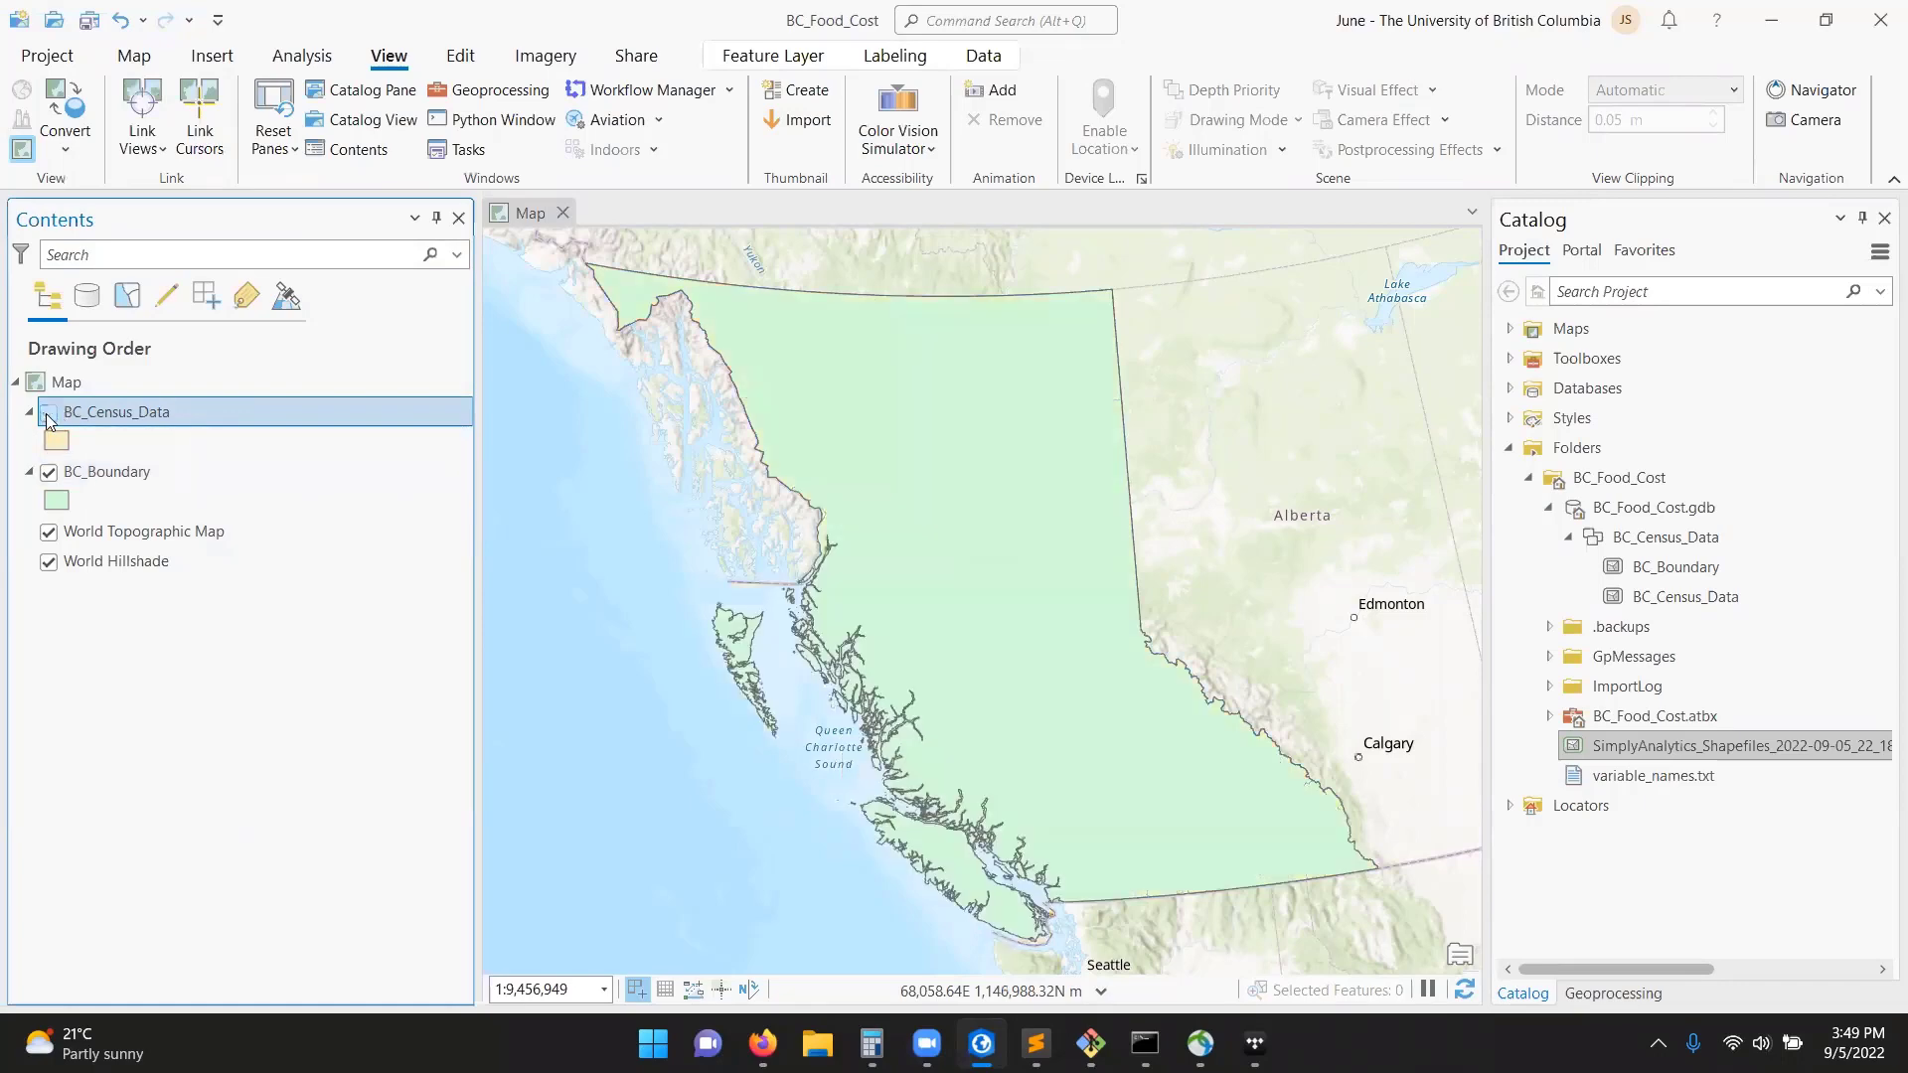
left_click(48, 412)
left_click(47, 412)
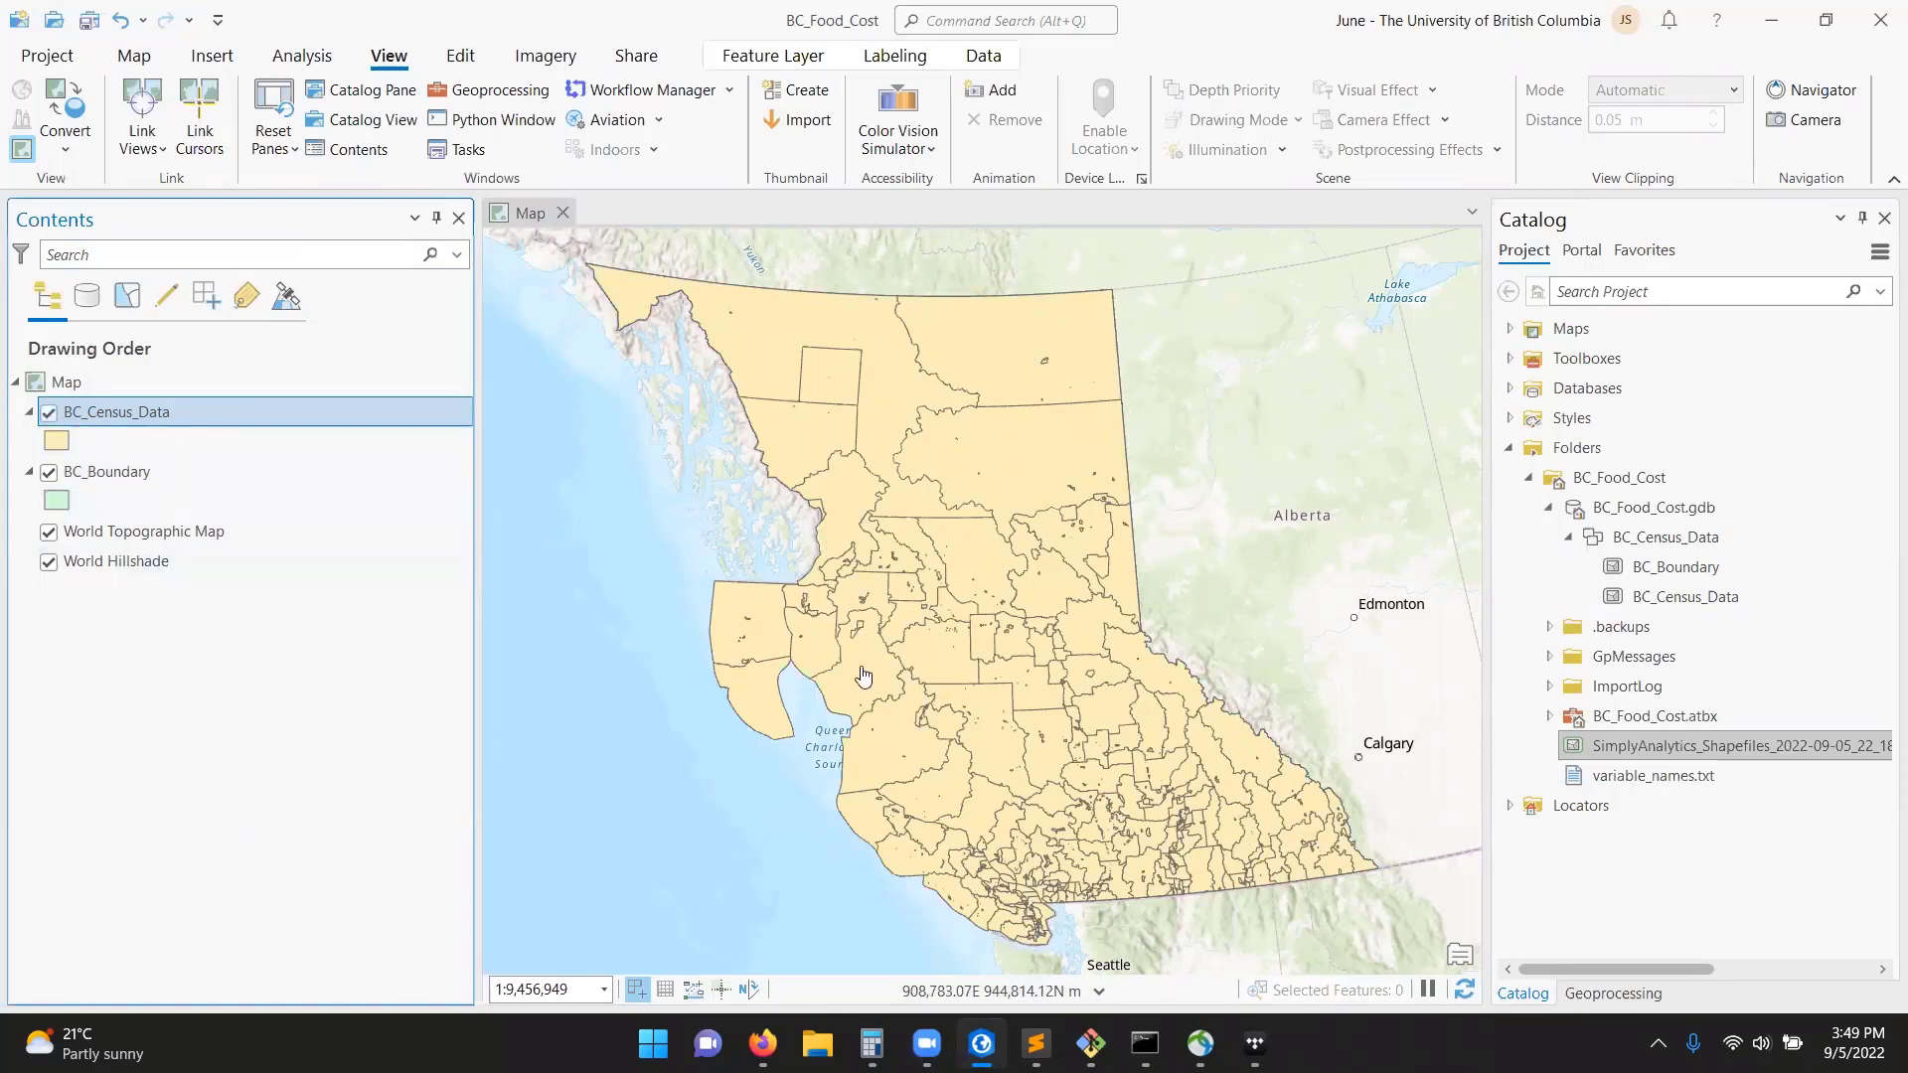
left_click(49, 415)
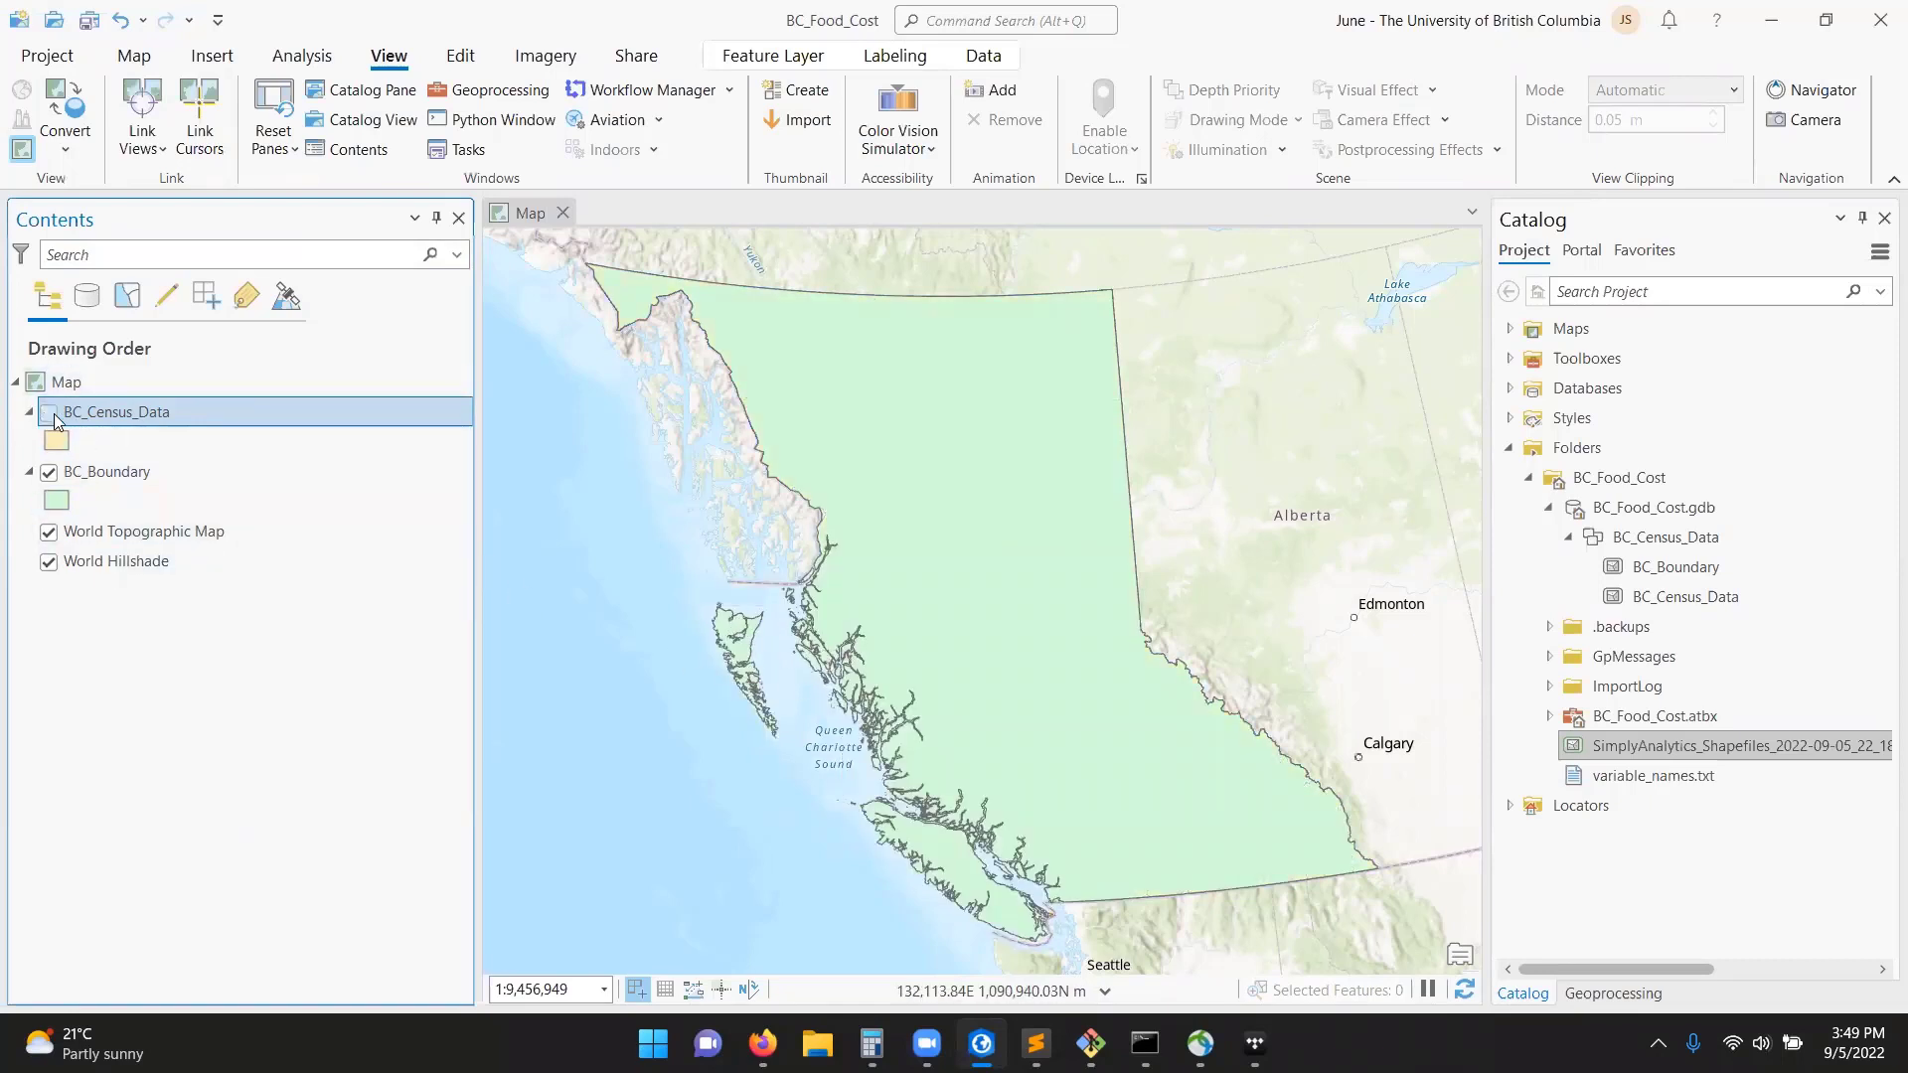
scroll(863, 698, "up", 3)
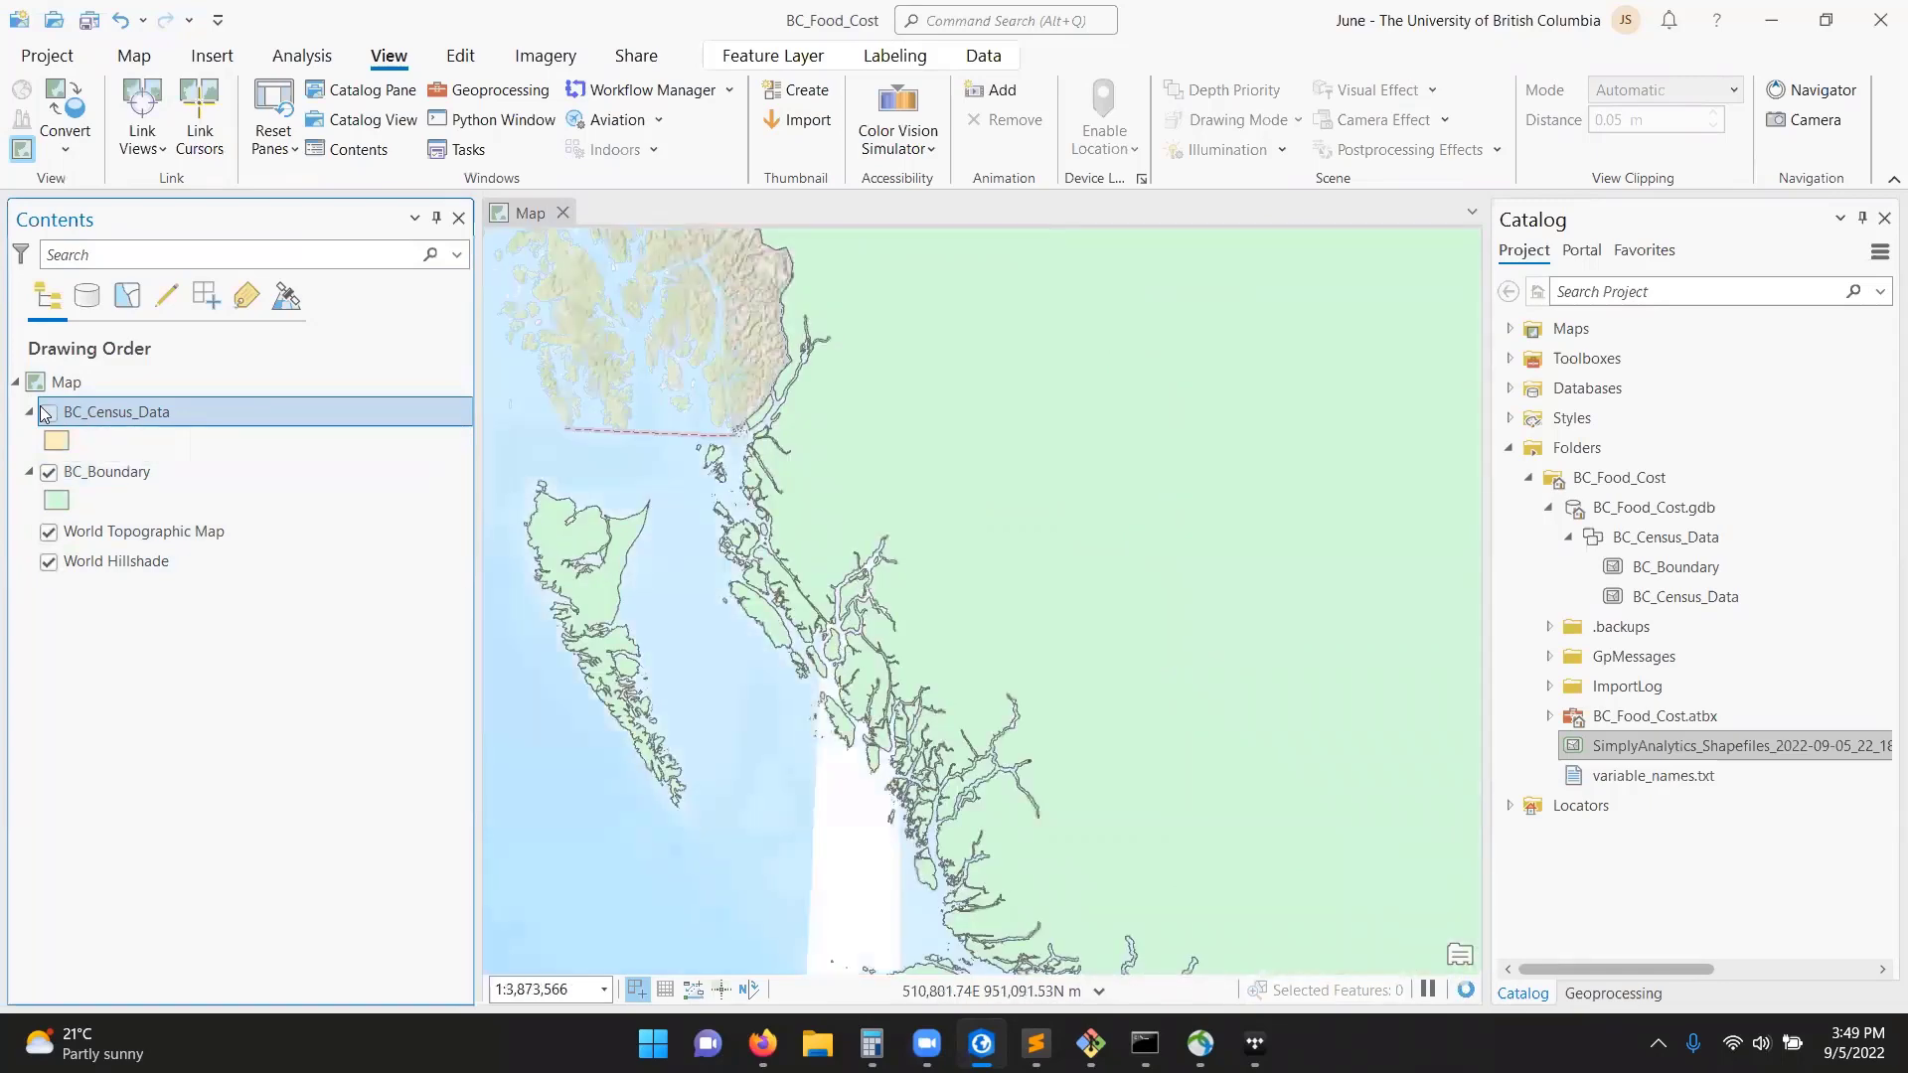
left_click(49, 411)
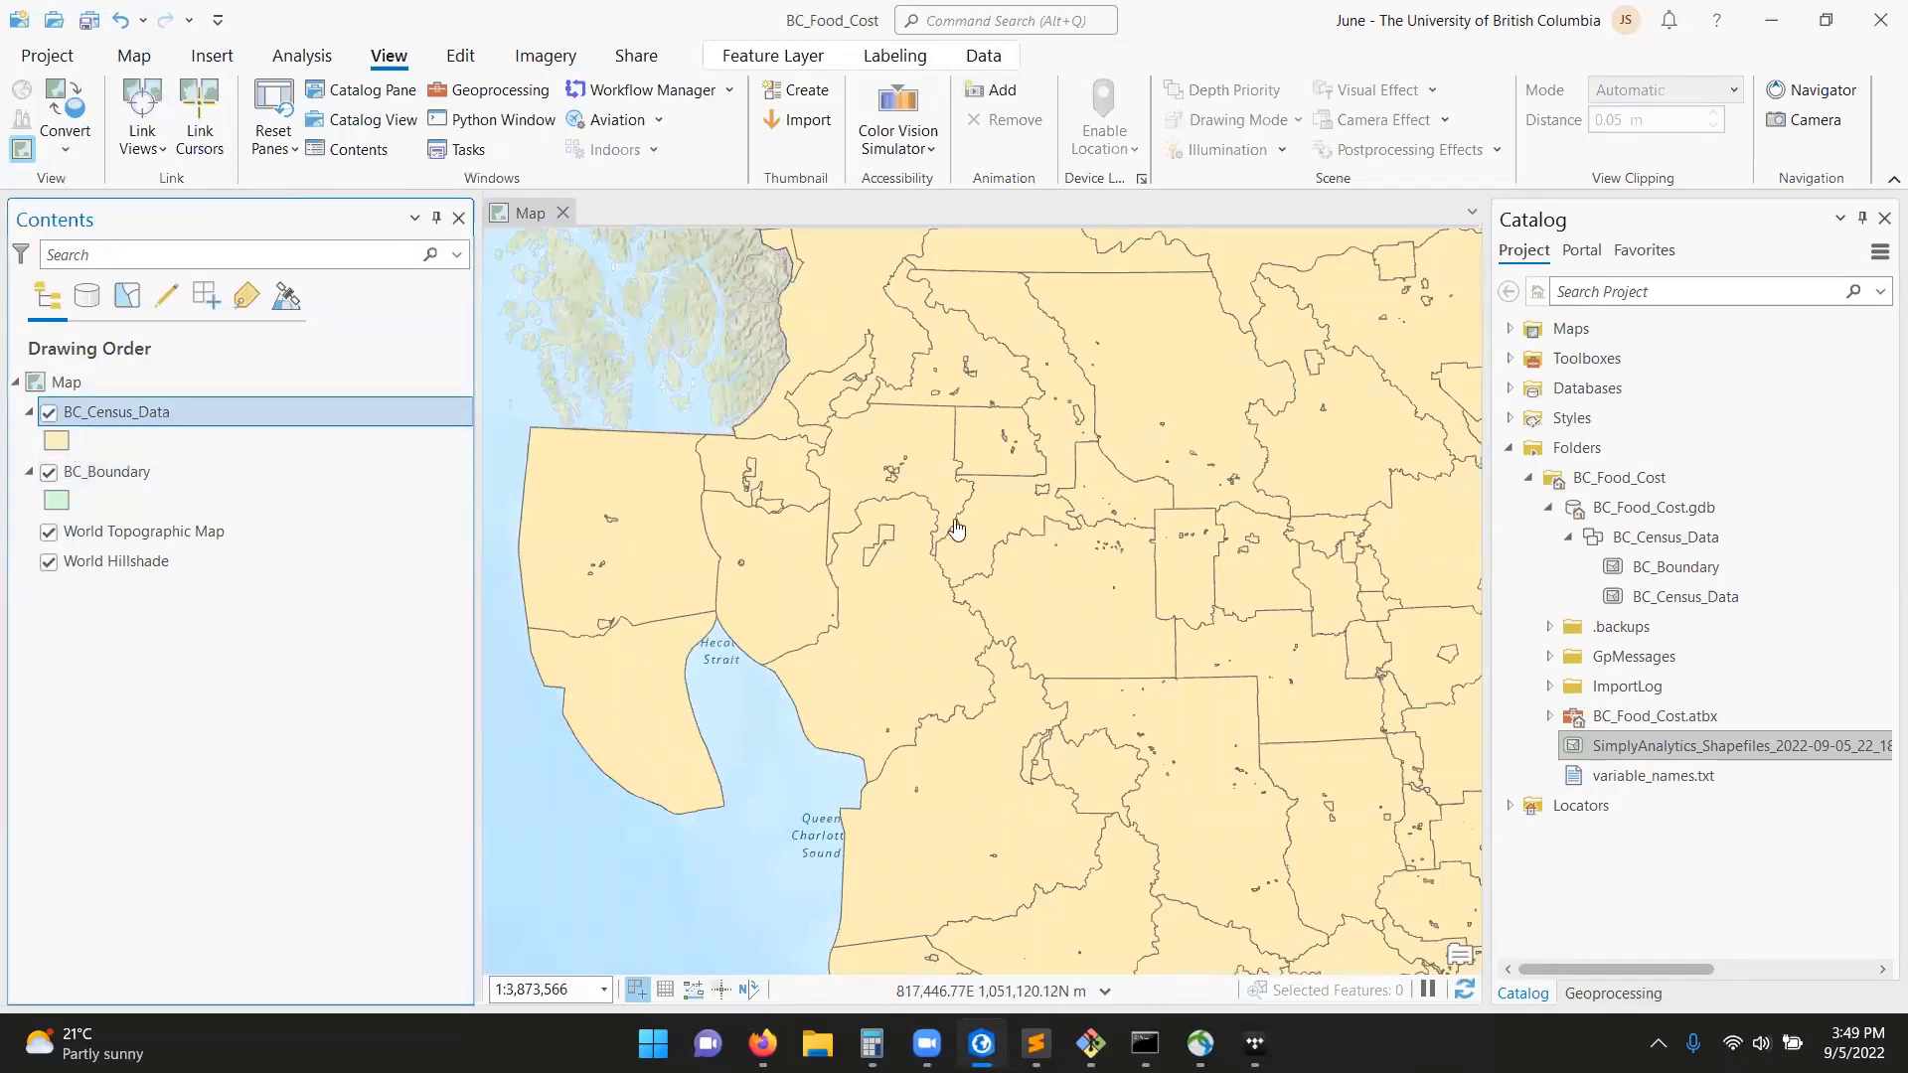
scroll(974, 587, "down", 2)
left_click_drag(1036, 588, 887, 584)
Add the SimplyAnalytics shapefile from the project folder to the map and open its attribute table.
left_click(1823, 755)
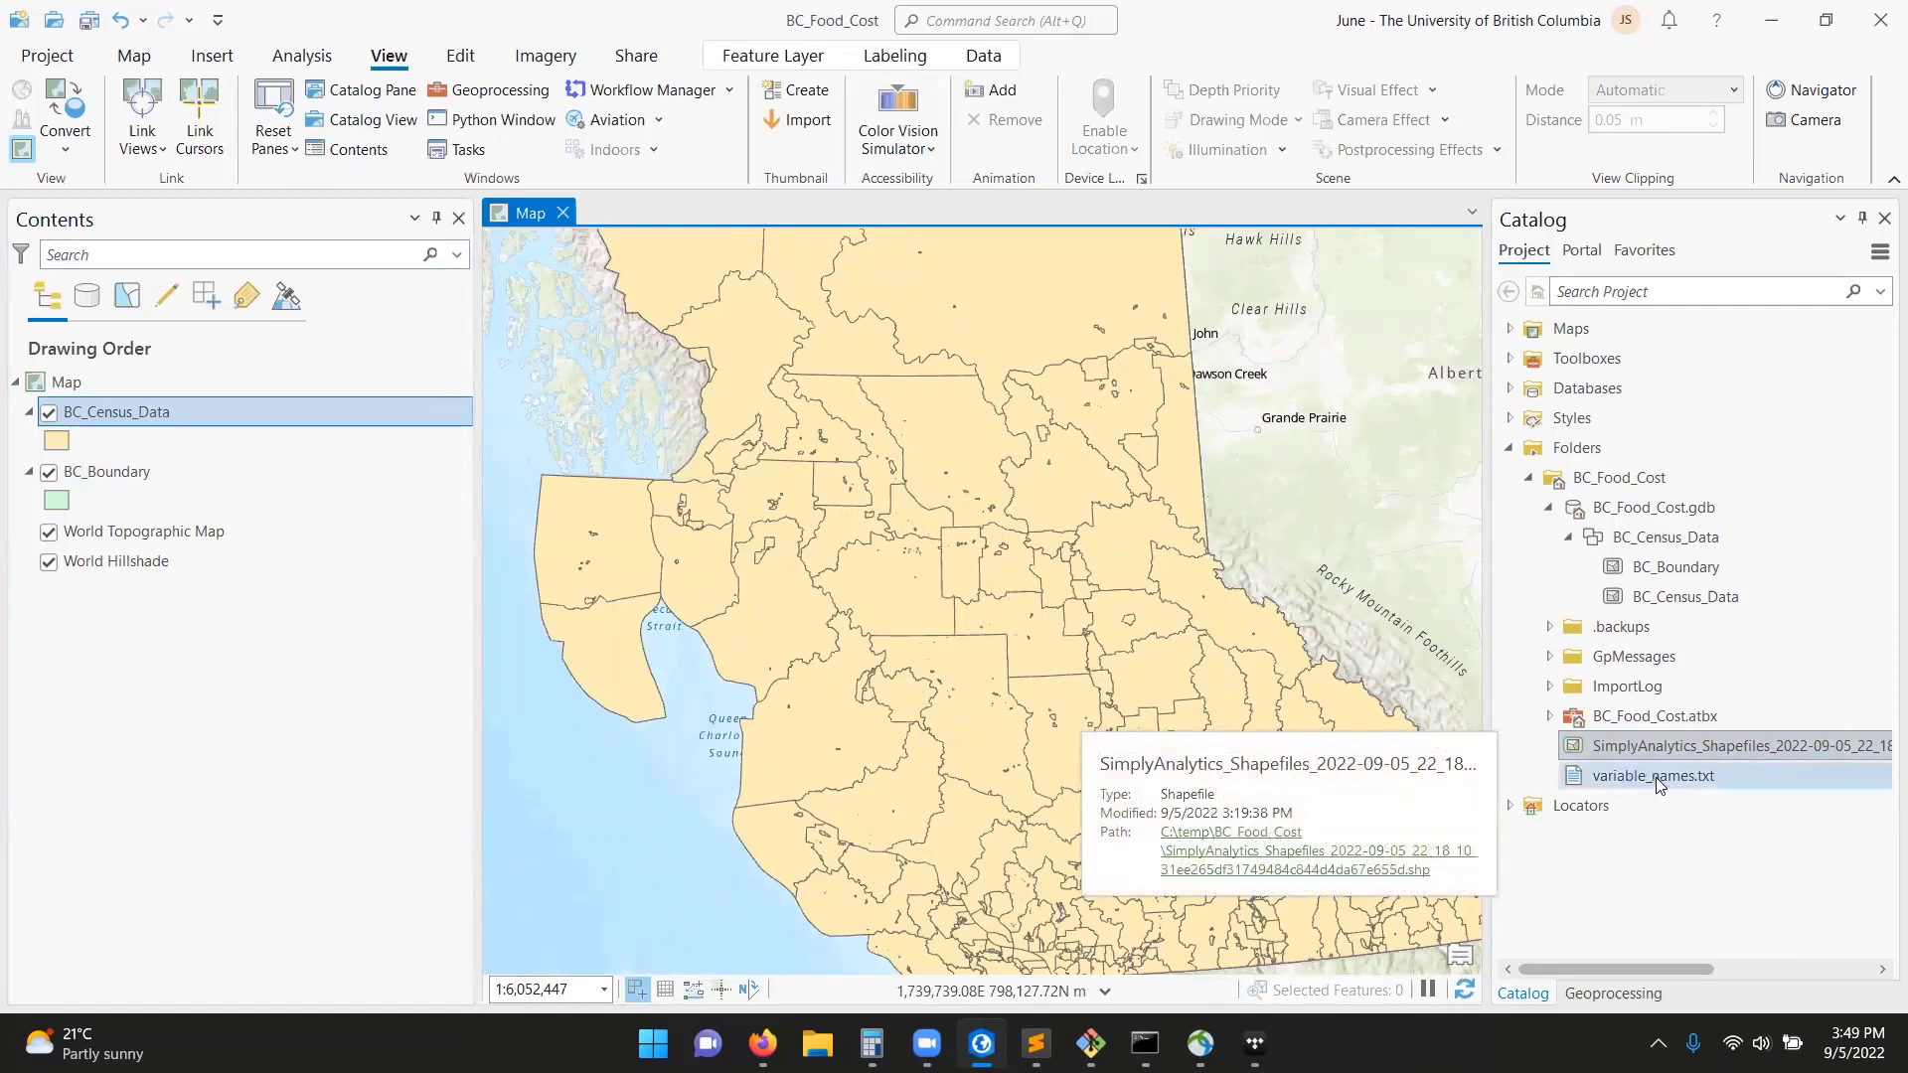
mouse_move(1666, 779)
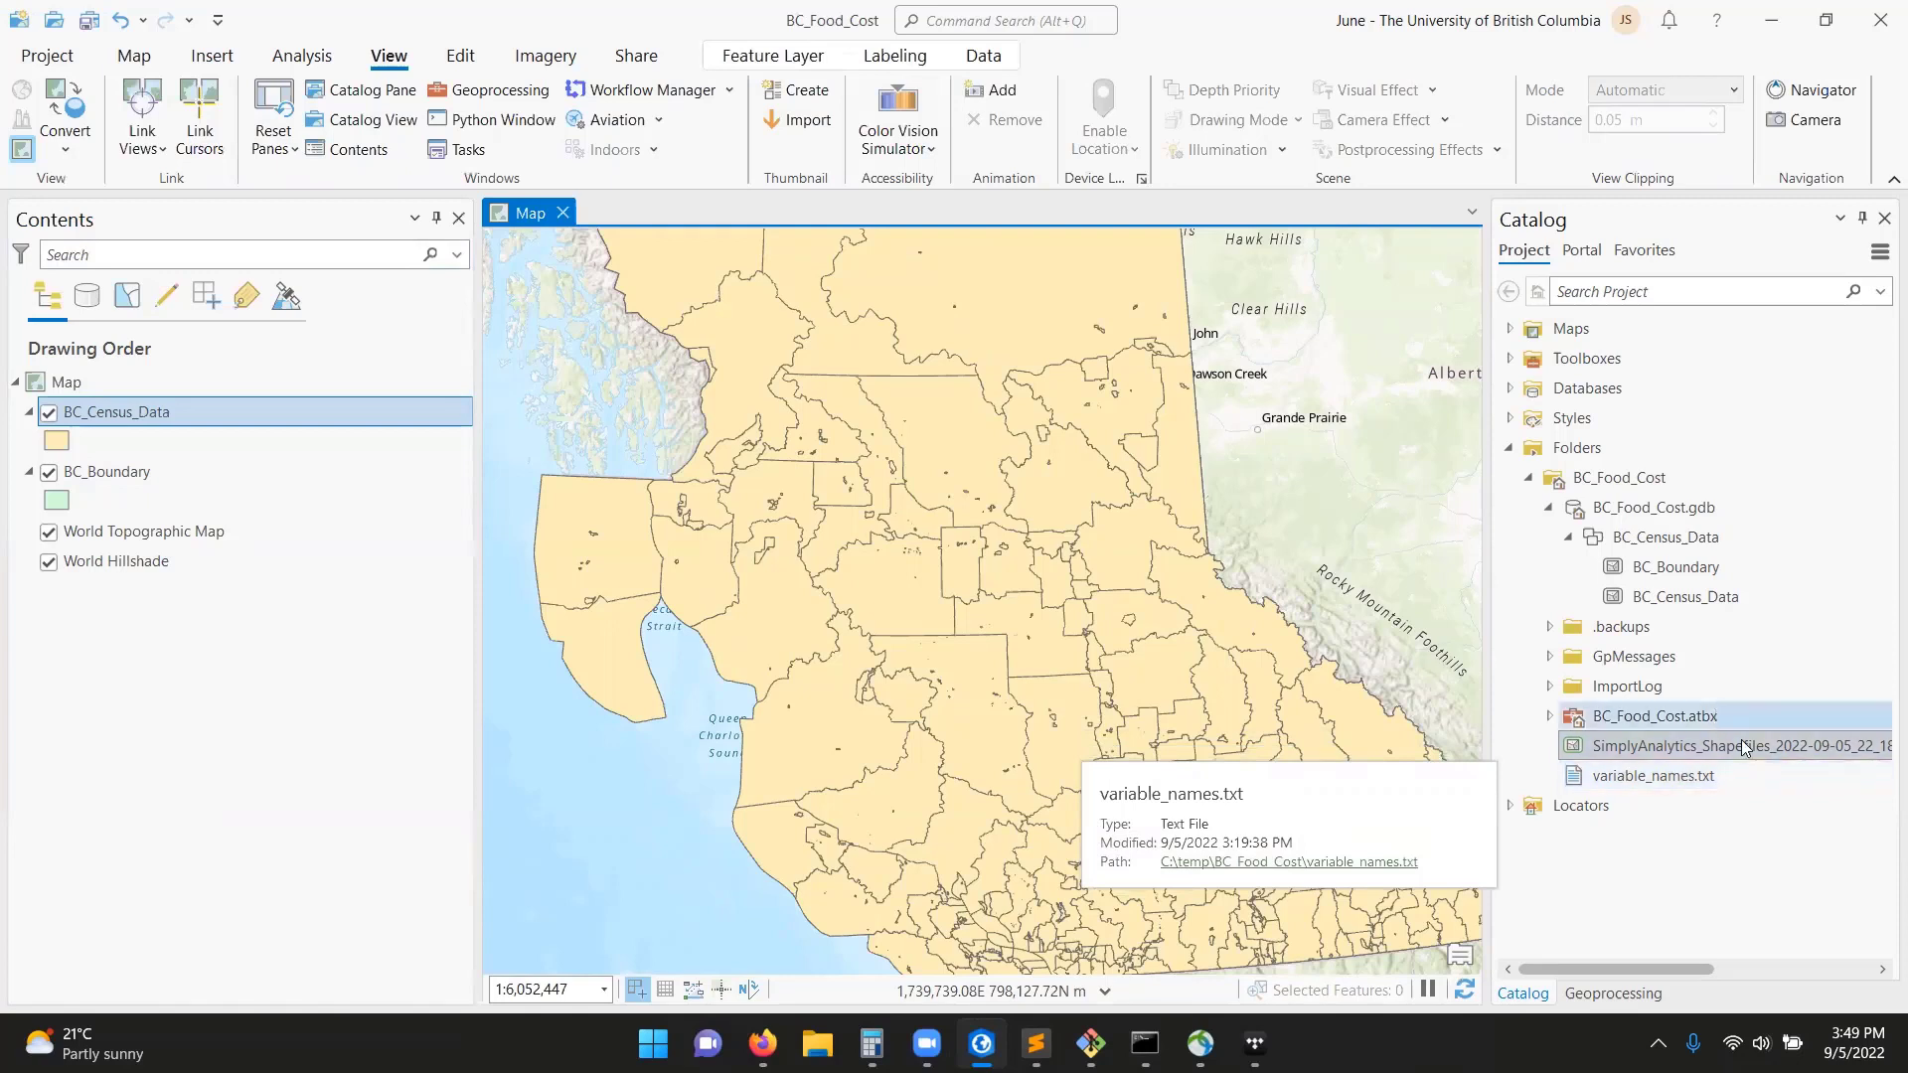
mouse_move(1755, 758)
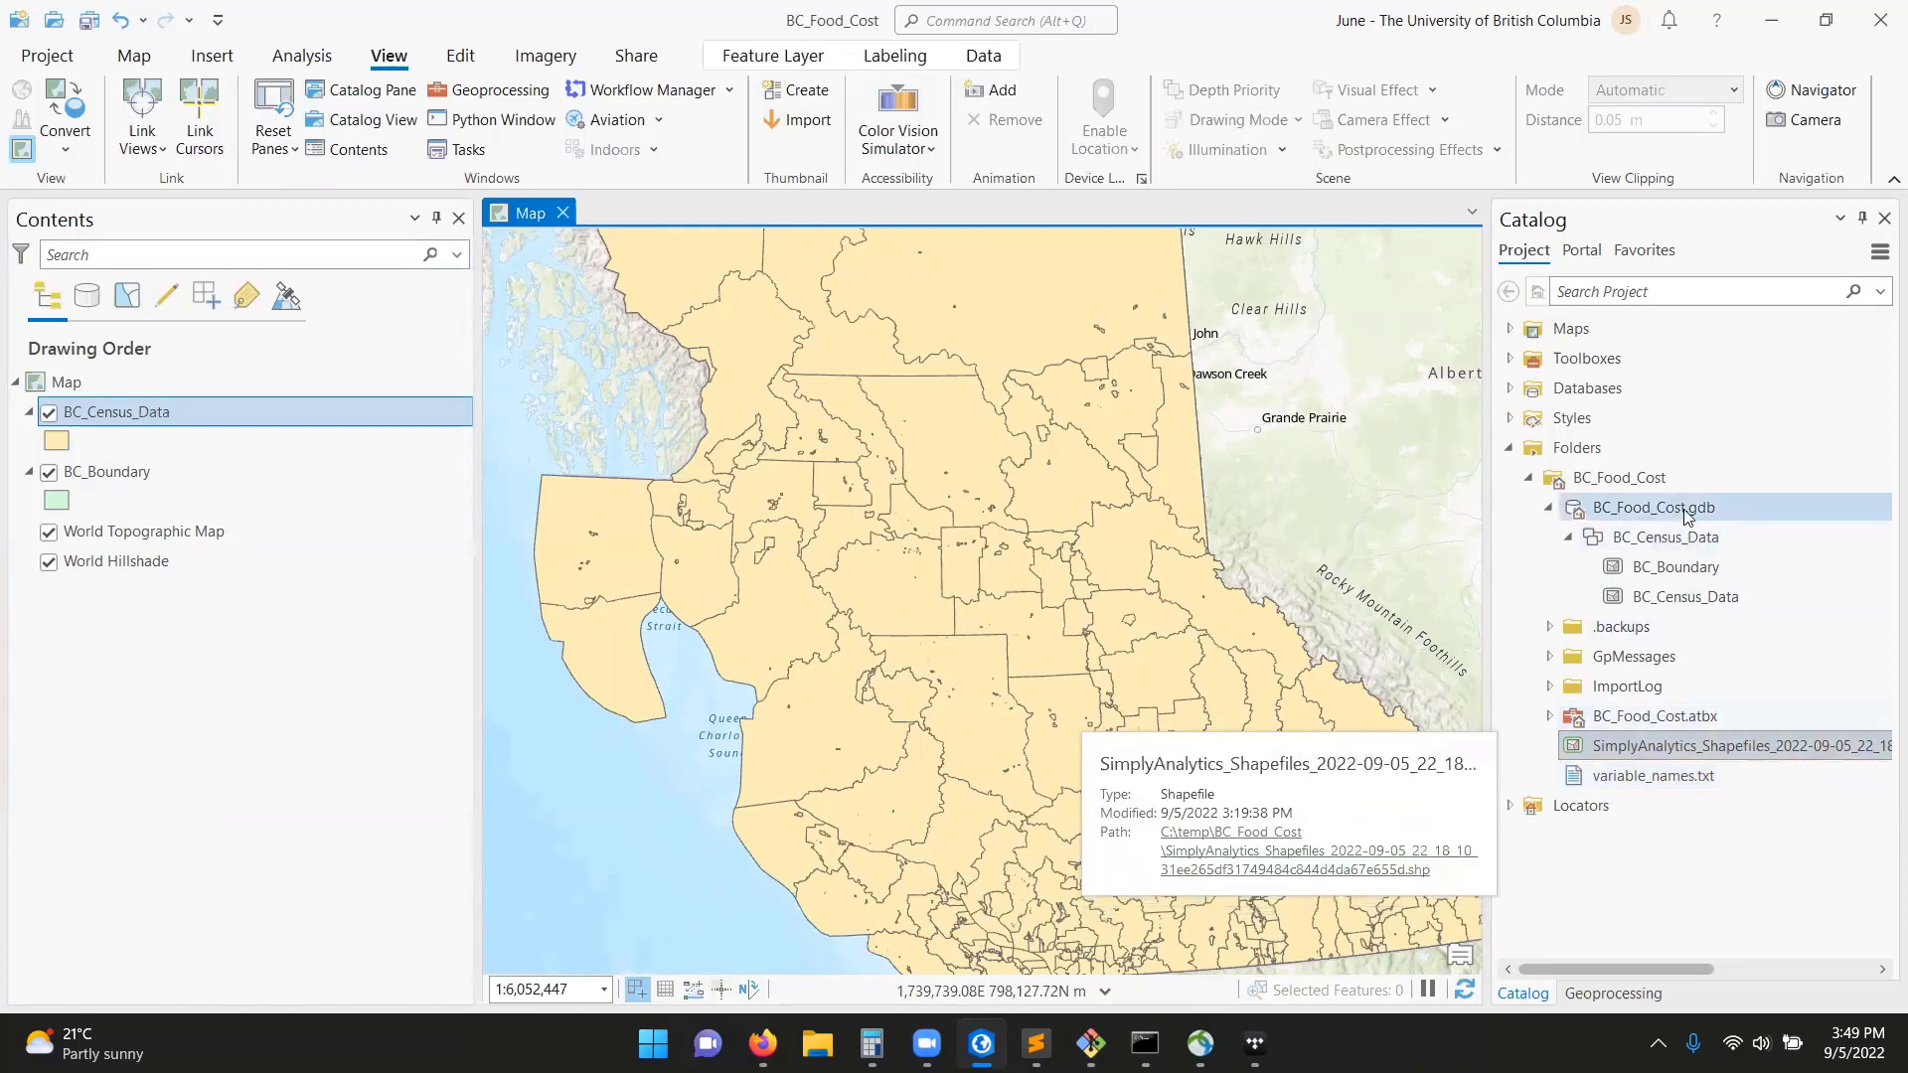
mouse_move(1712, 553)
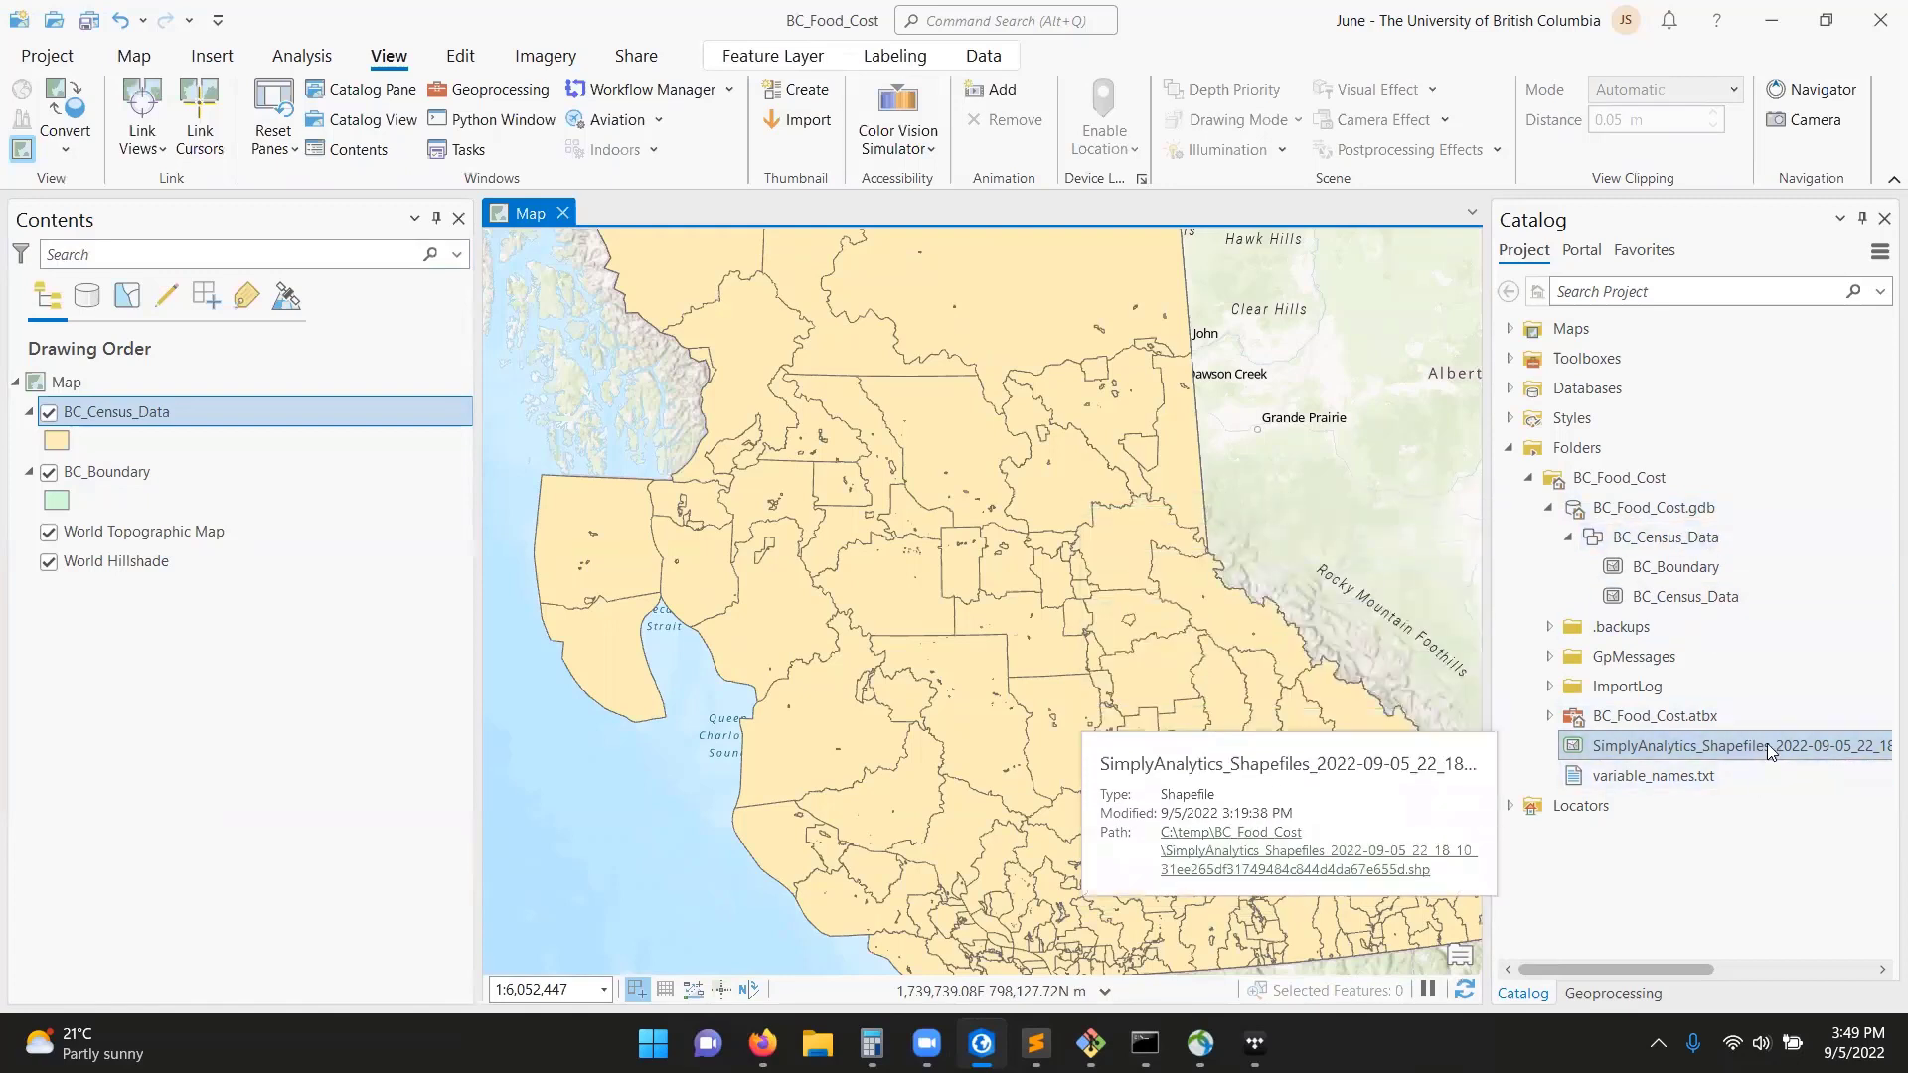
left_click_drag(1767, 743, 272, 450)
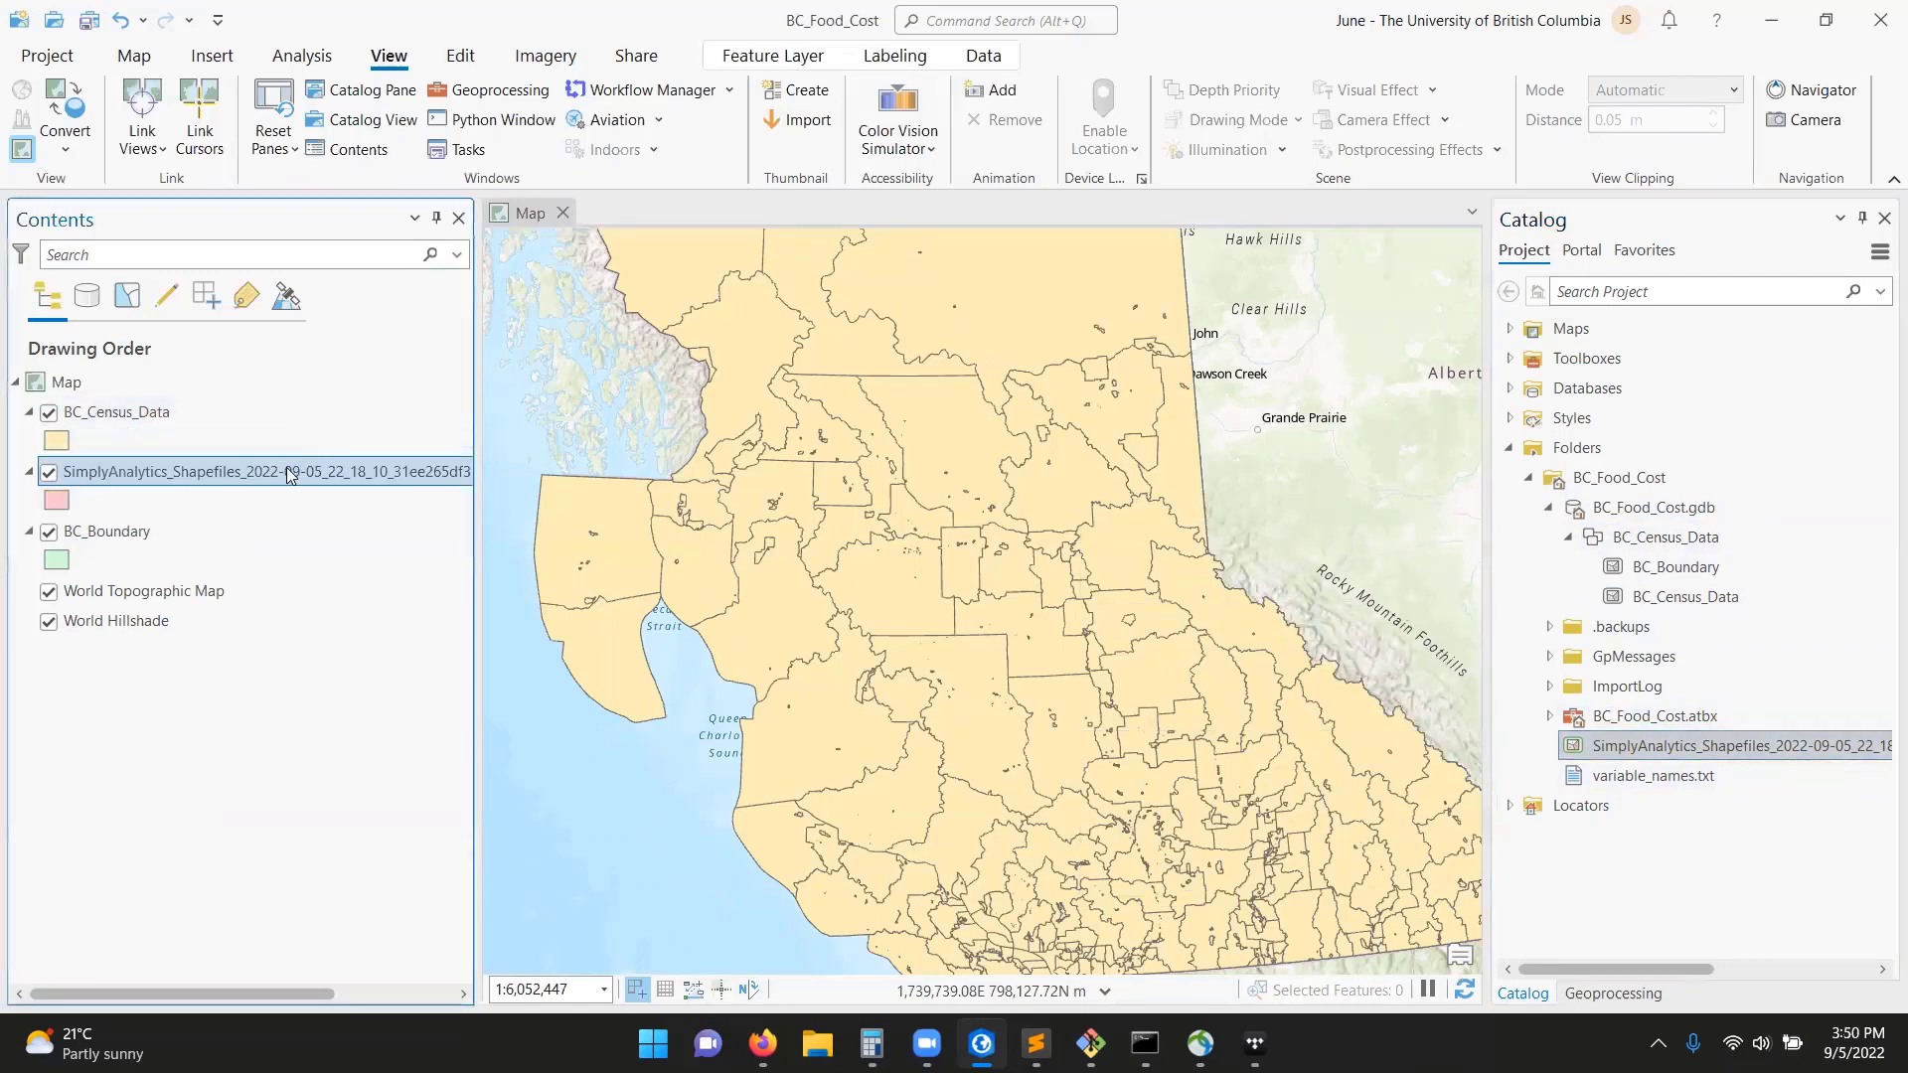
right_click(402, 472)
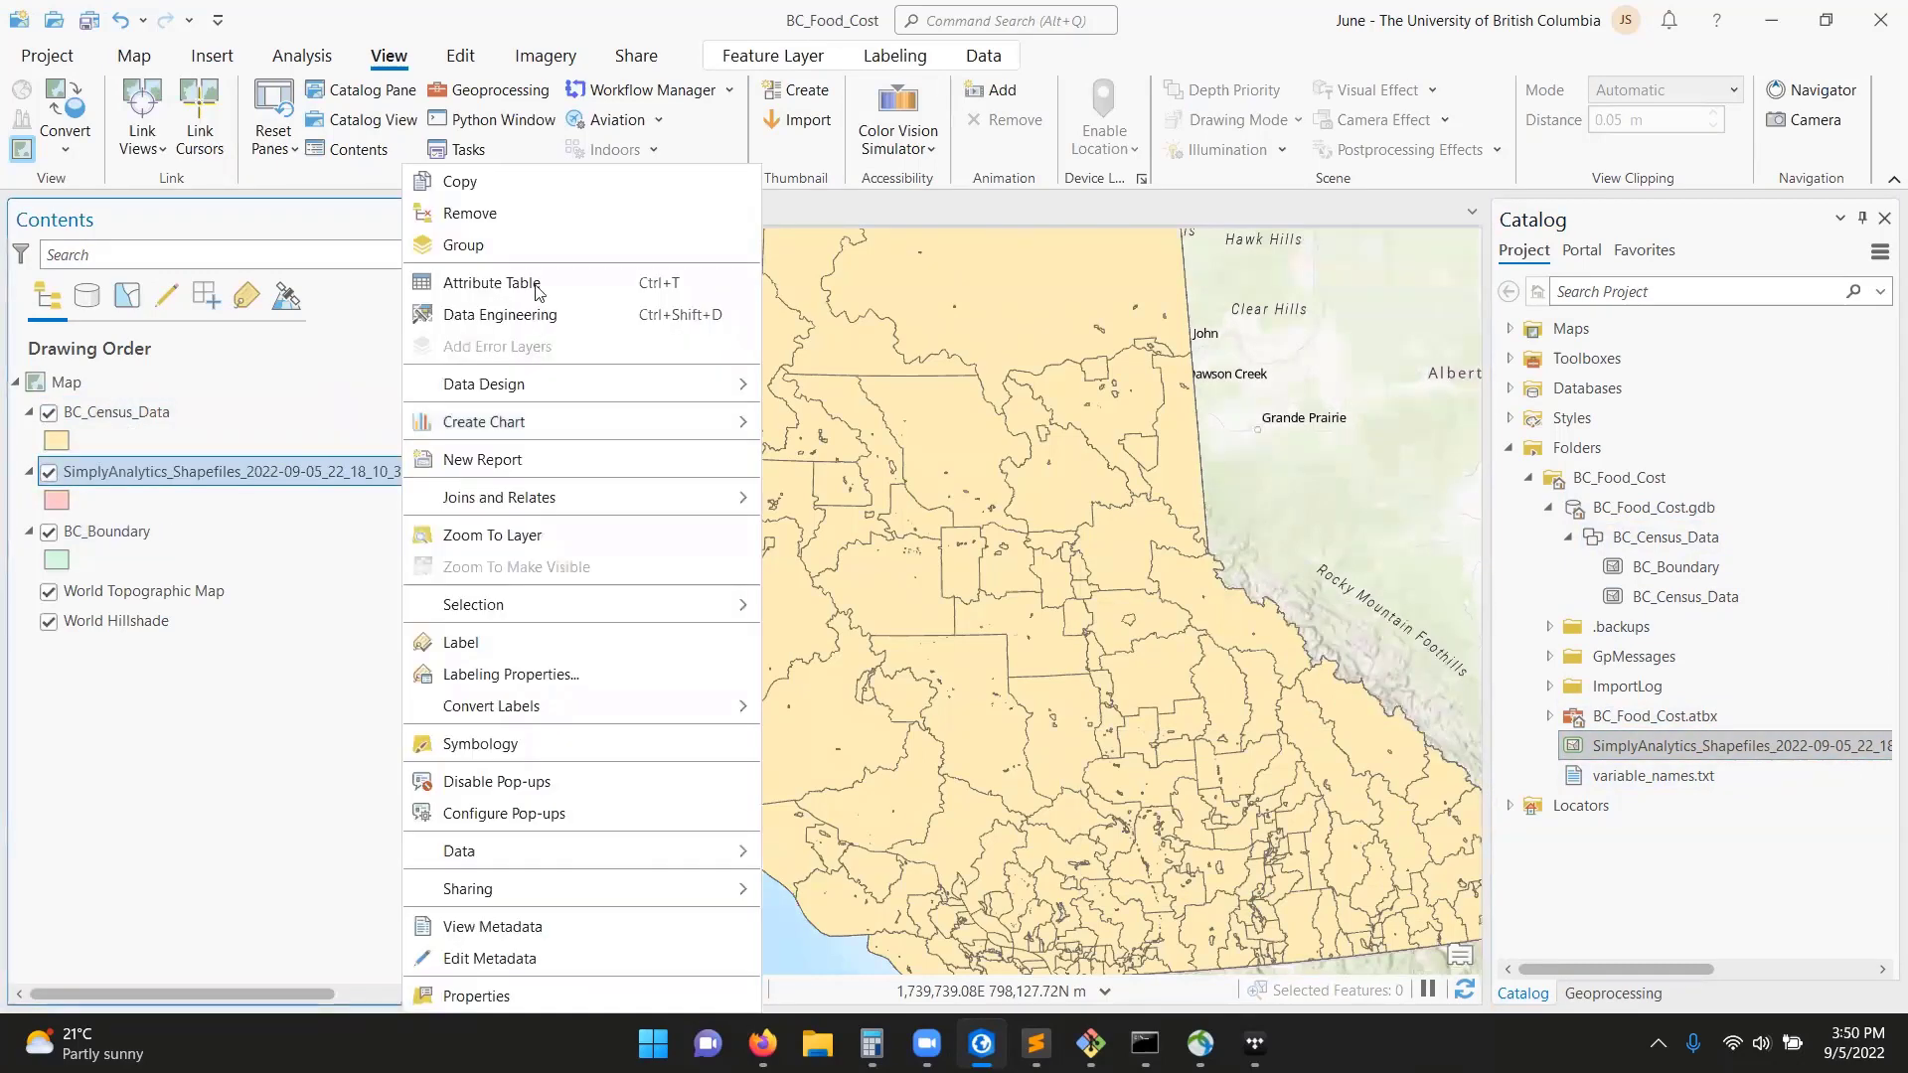
left_click(537, 298)
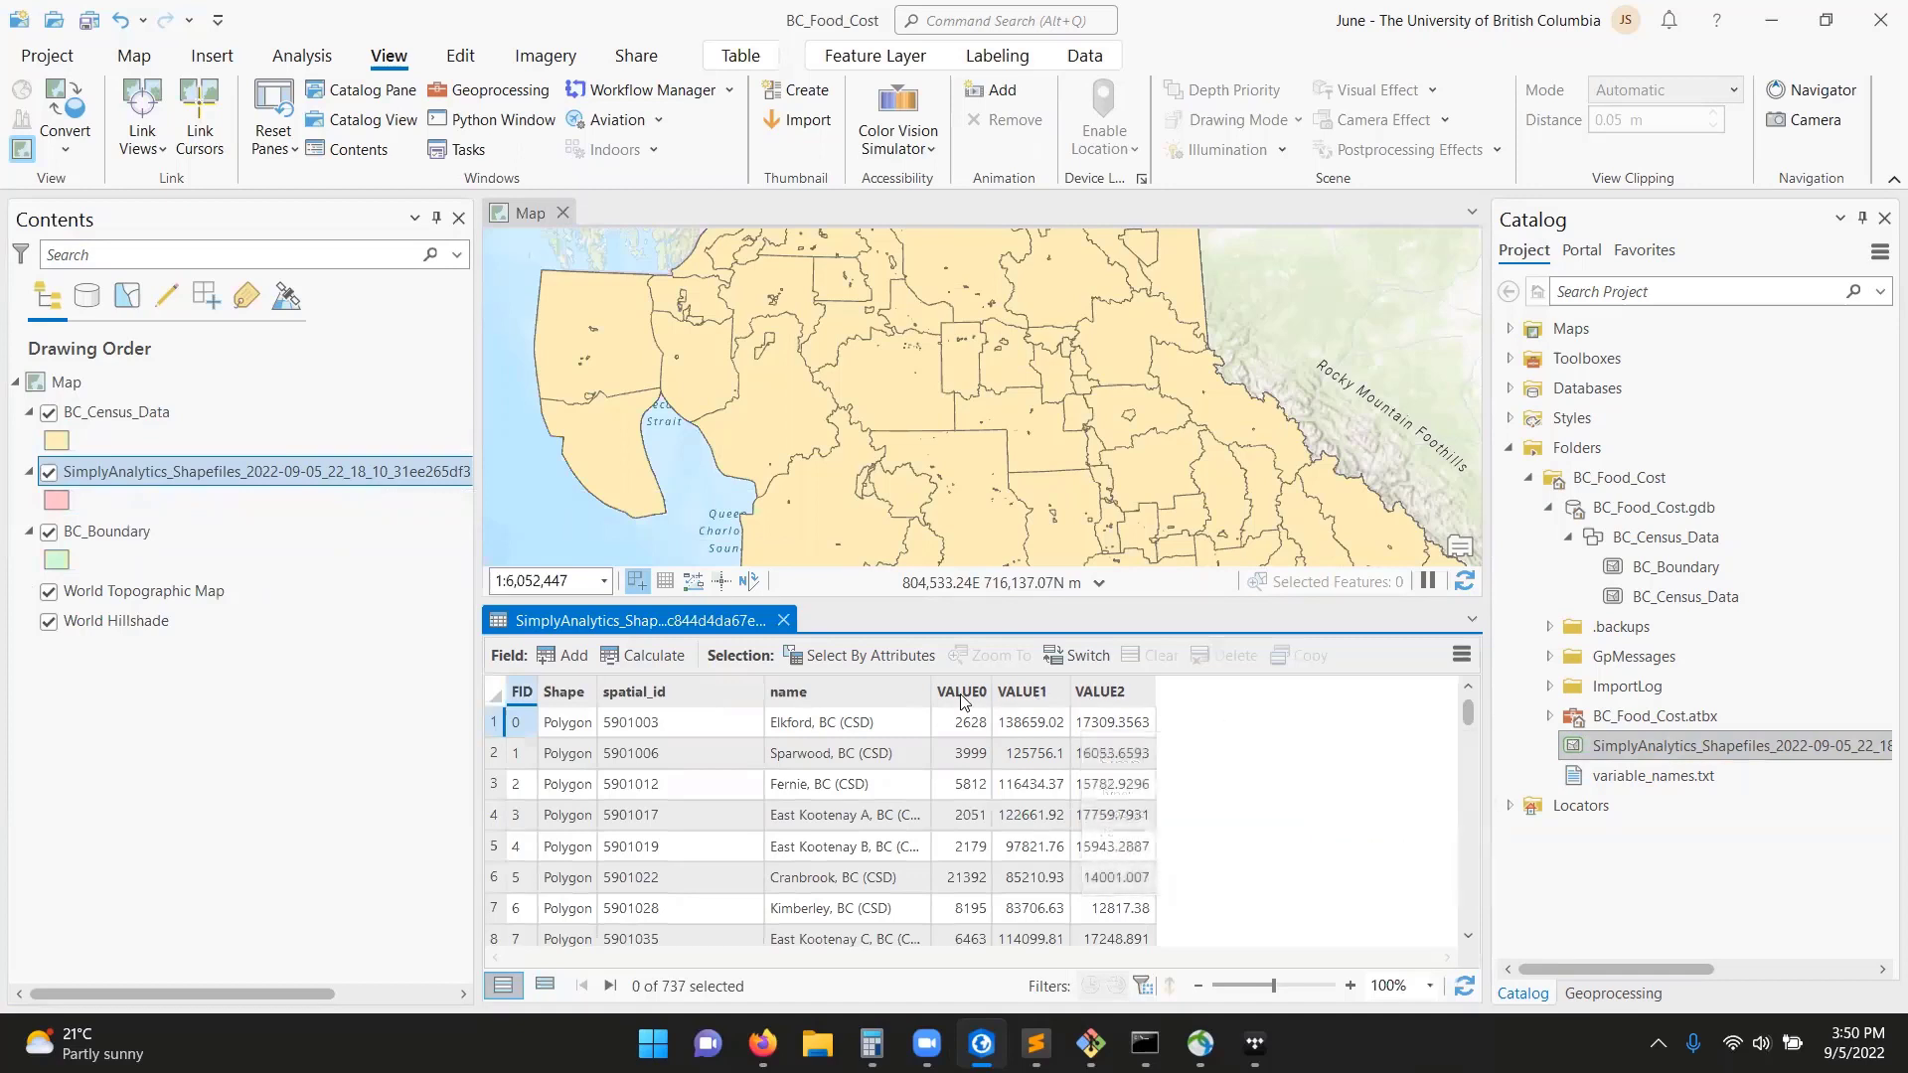
View the field properties of VALUE0 in the SimplyAnalytics table, and close both the fields view and the table.
mouse_move(974, 700)
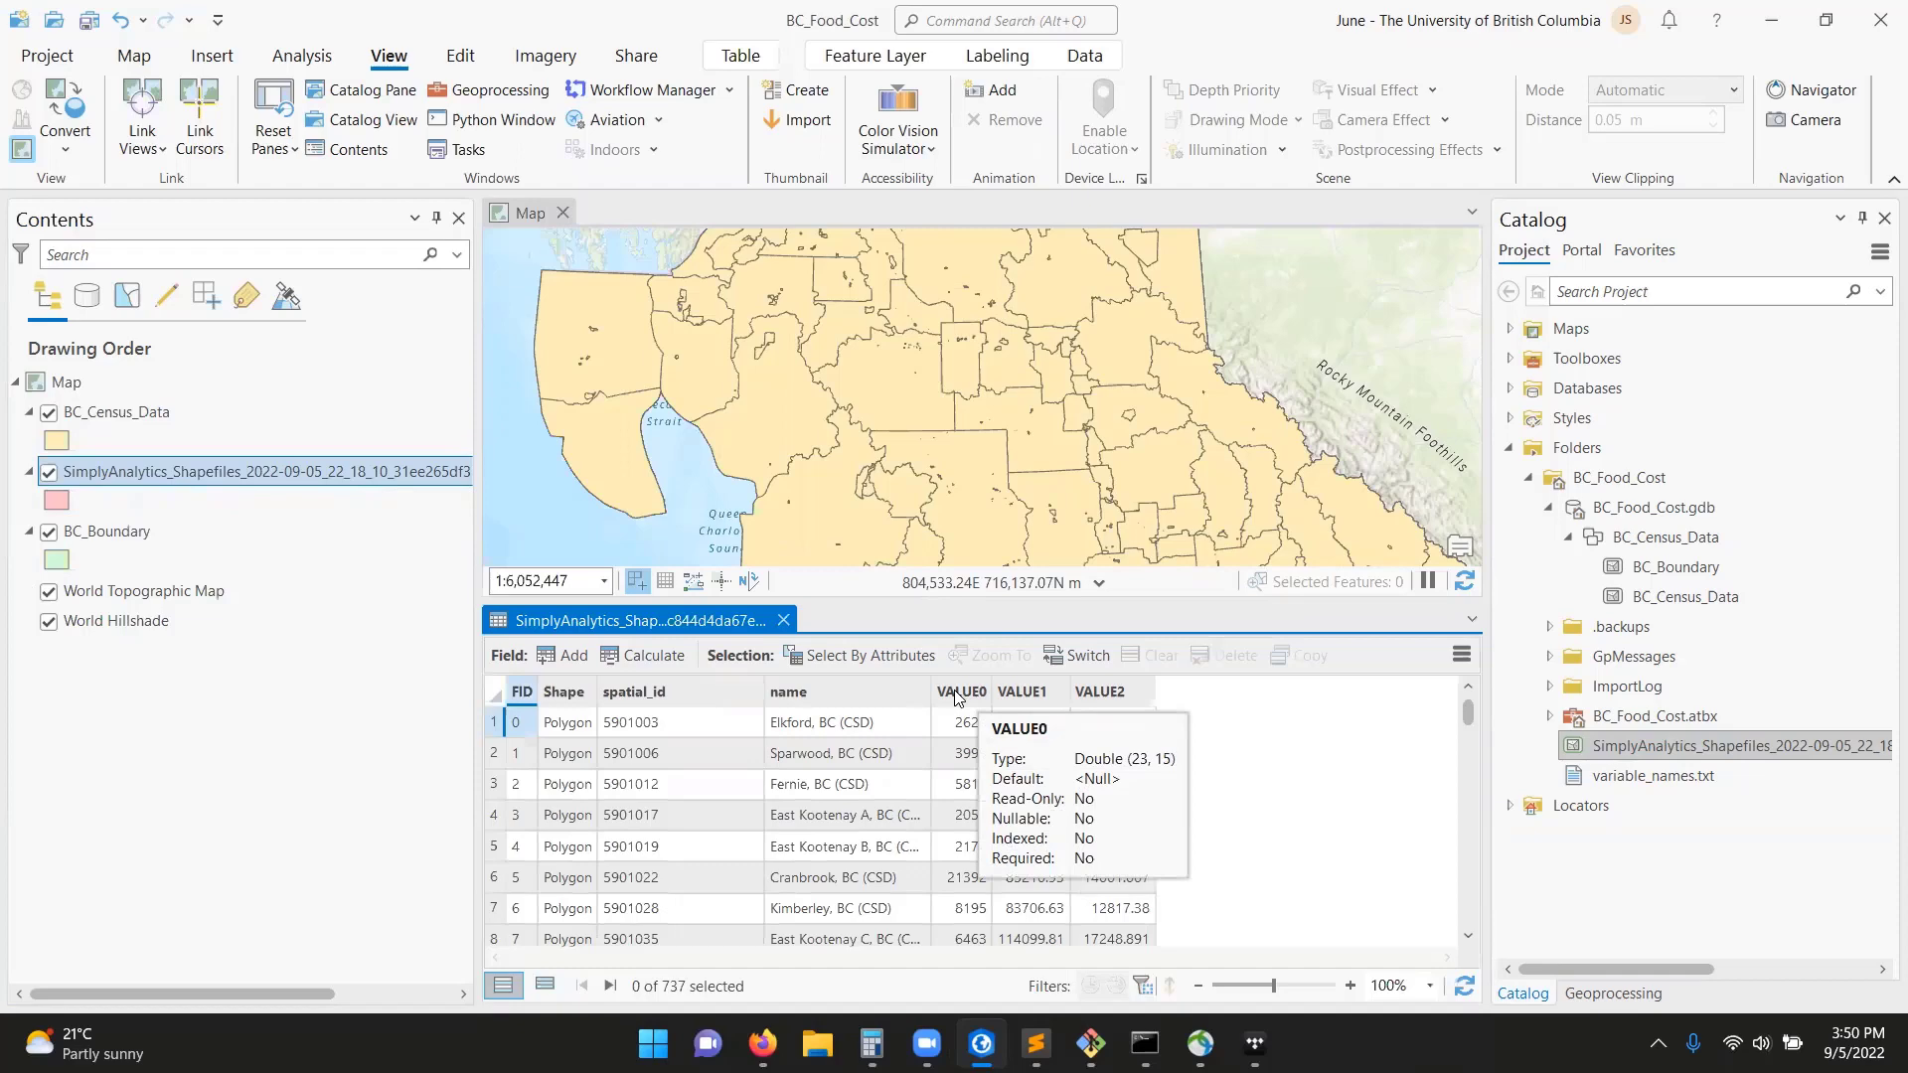
left_click(956, 692)
right_click(956, 692)
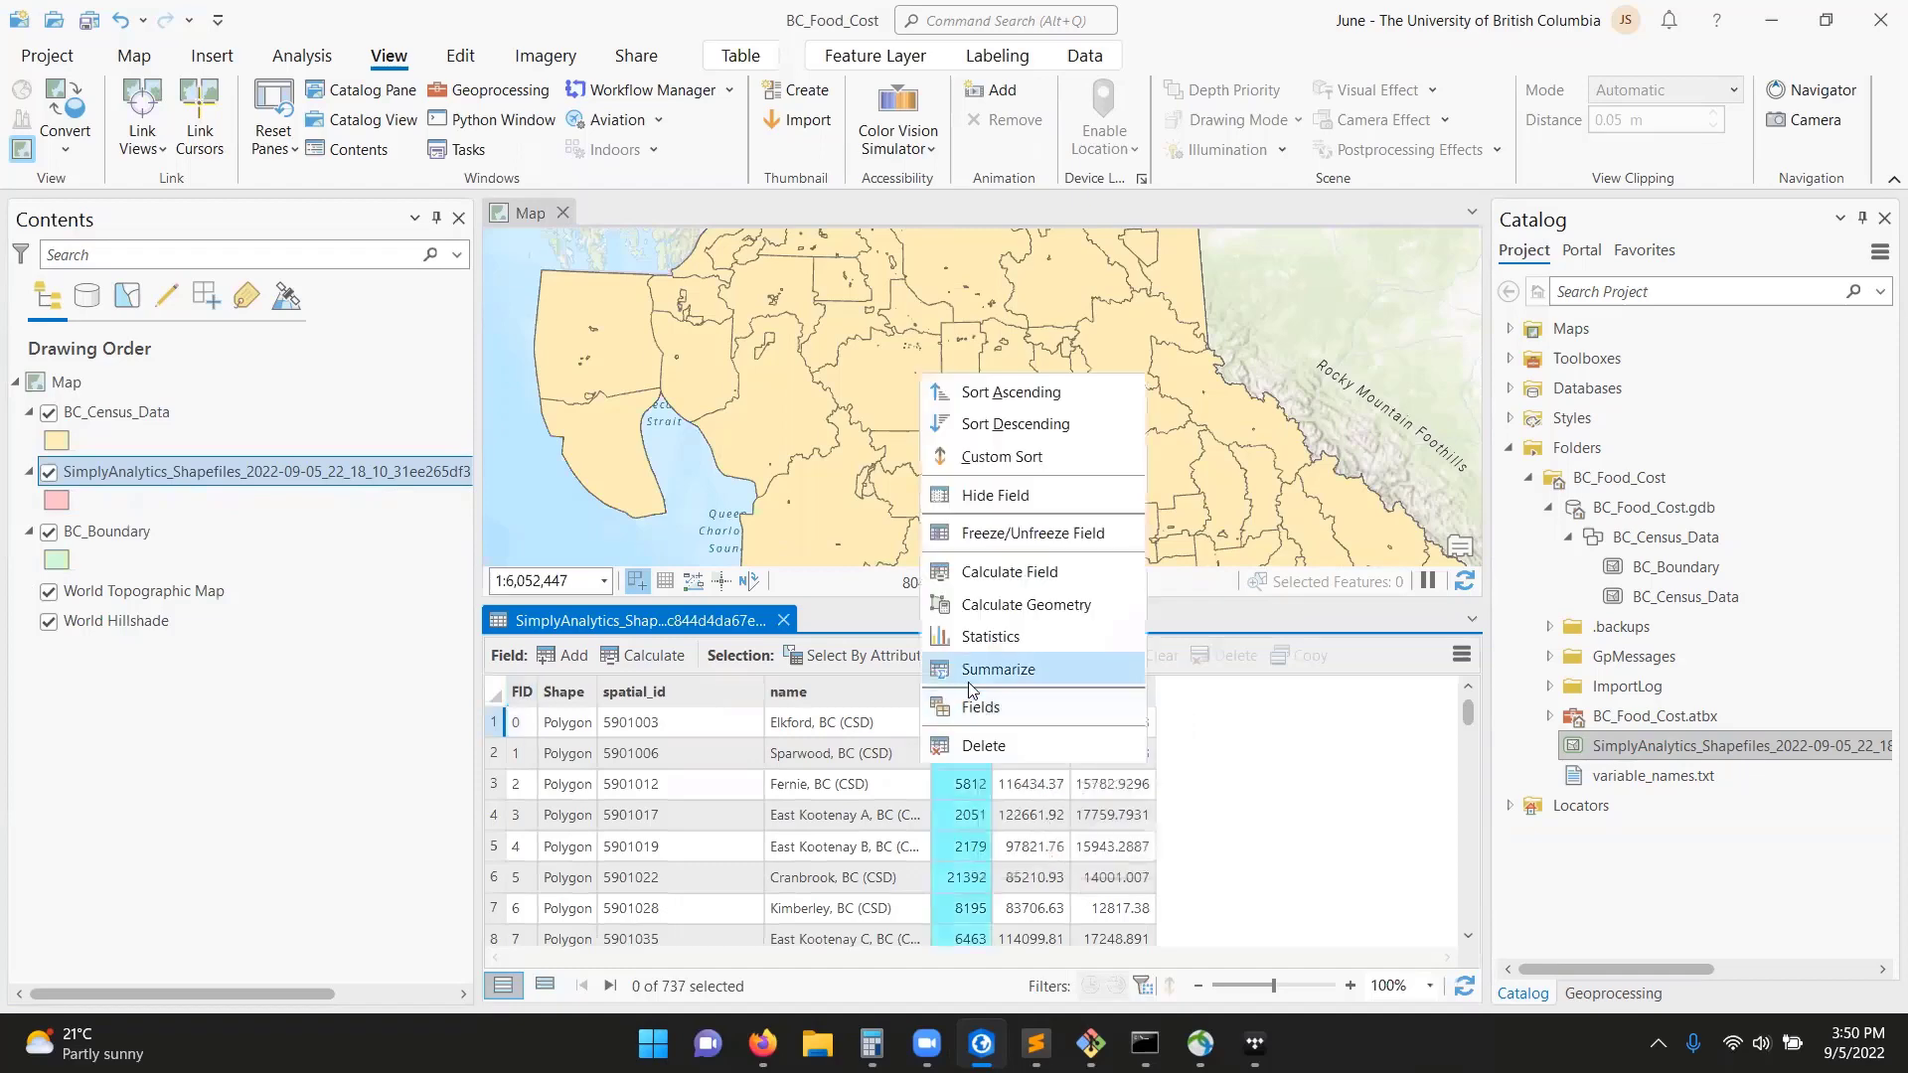
left_click(981, 708)
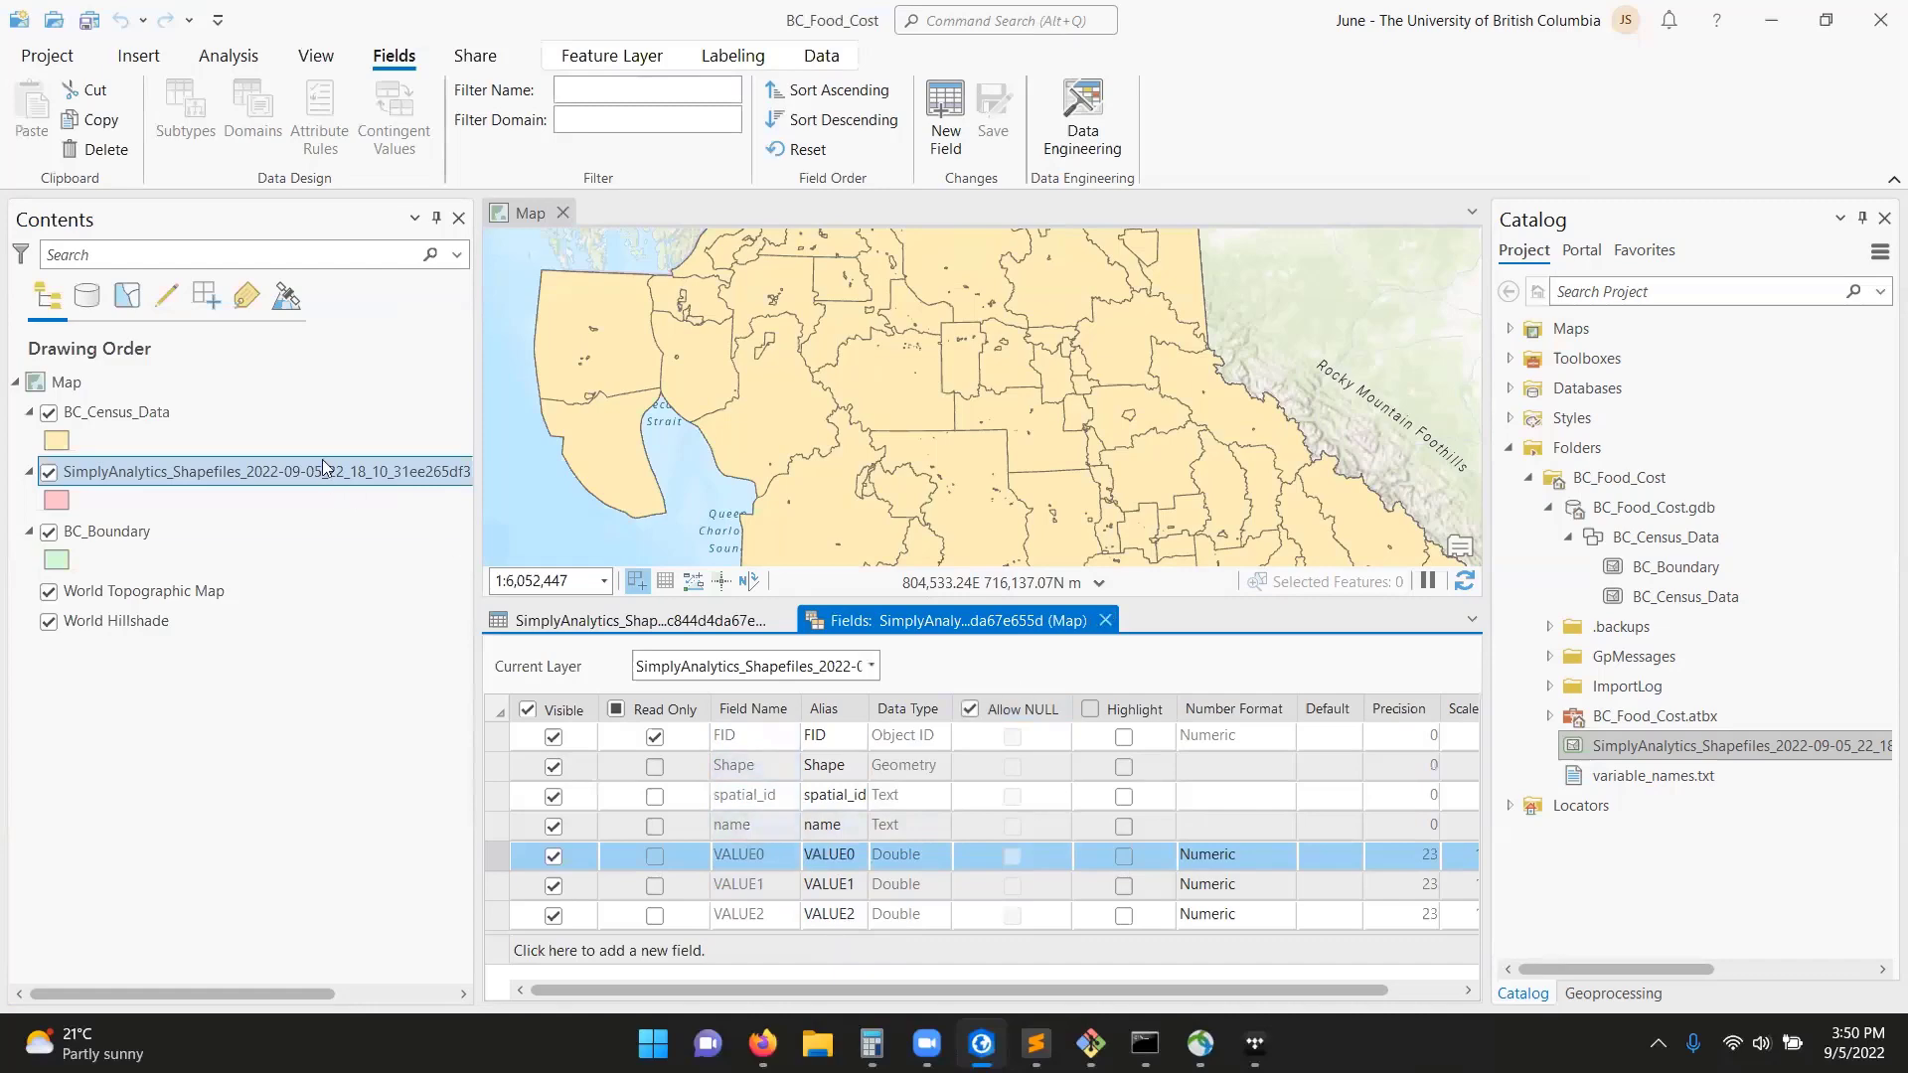
left_click(1105, 620)
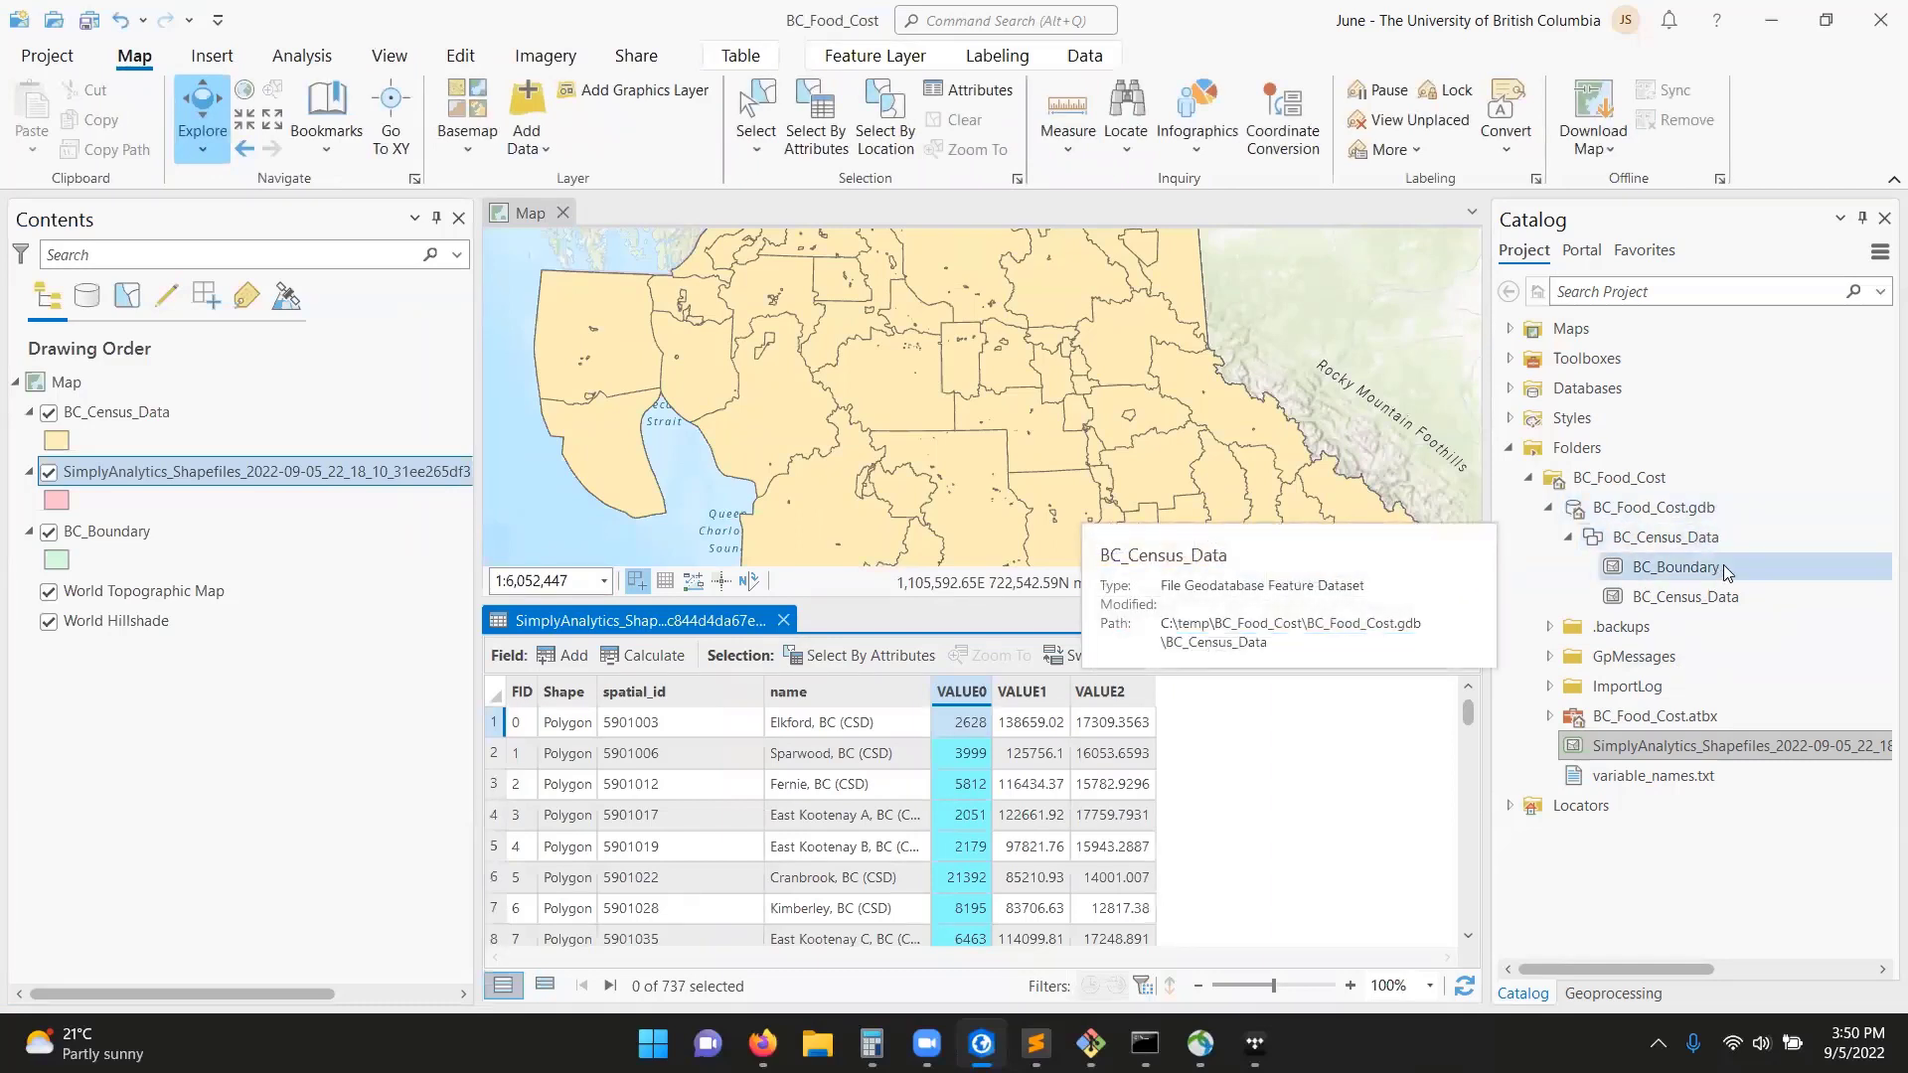
left_click(783, 620)
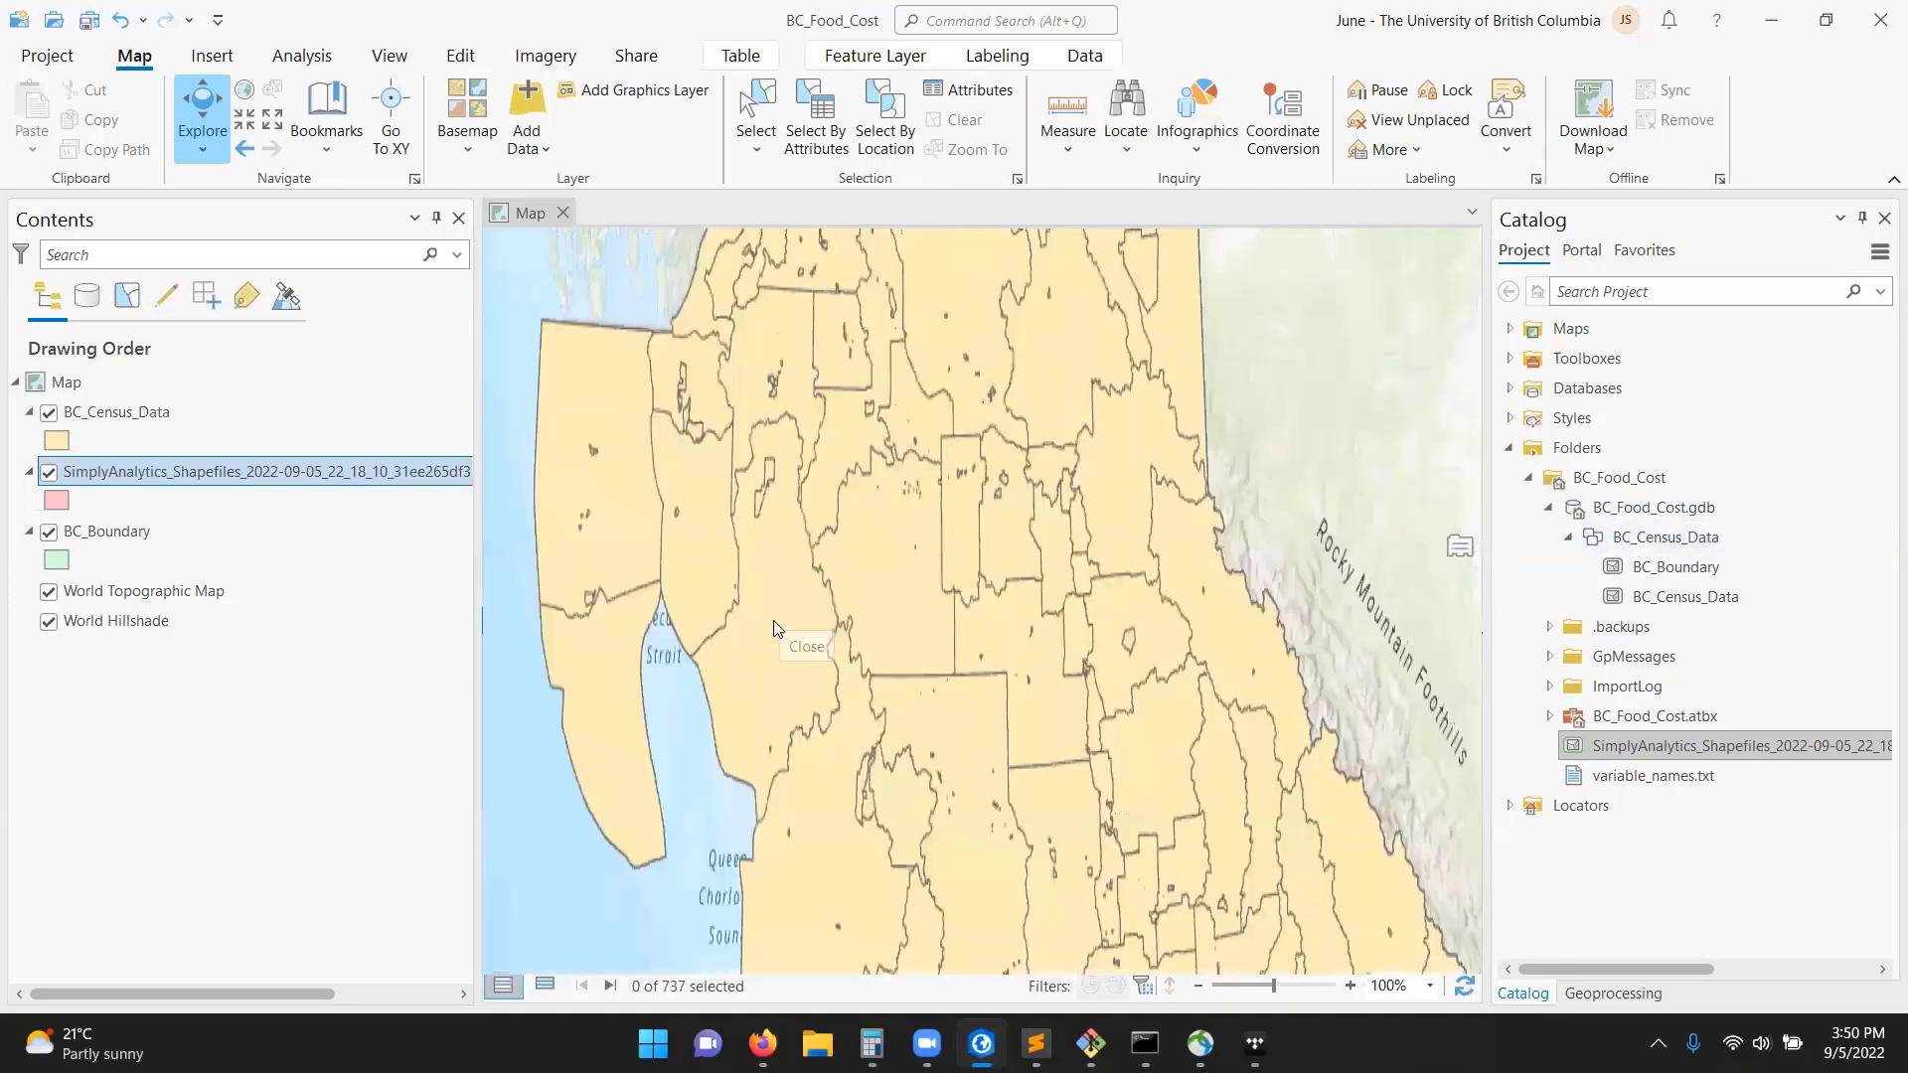
Remove the SimplyAnalytics layer from the map and permanently delete its shapefile from the project folder.
right_click(175, 473)
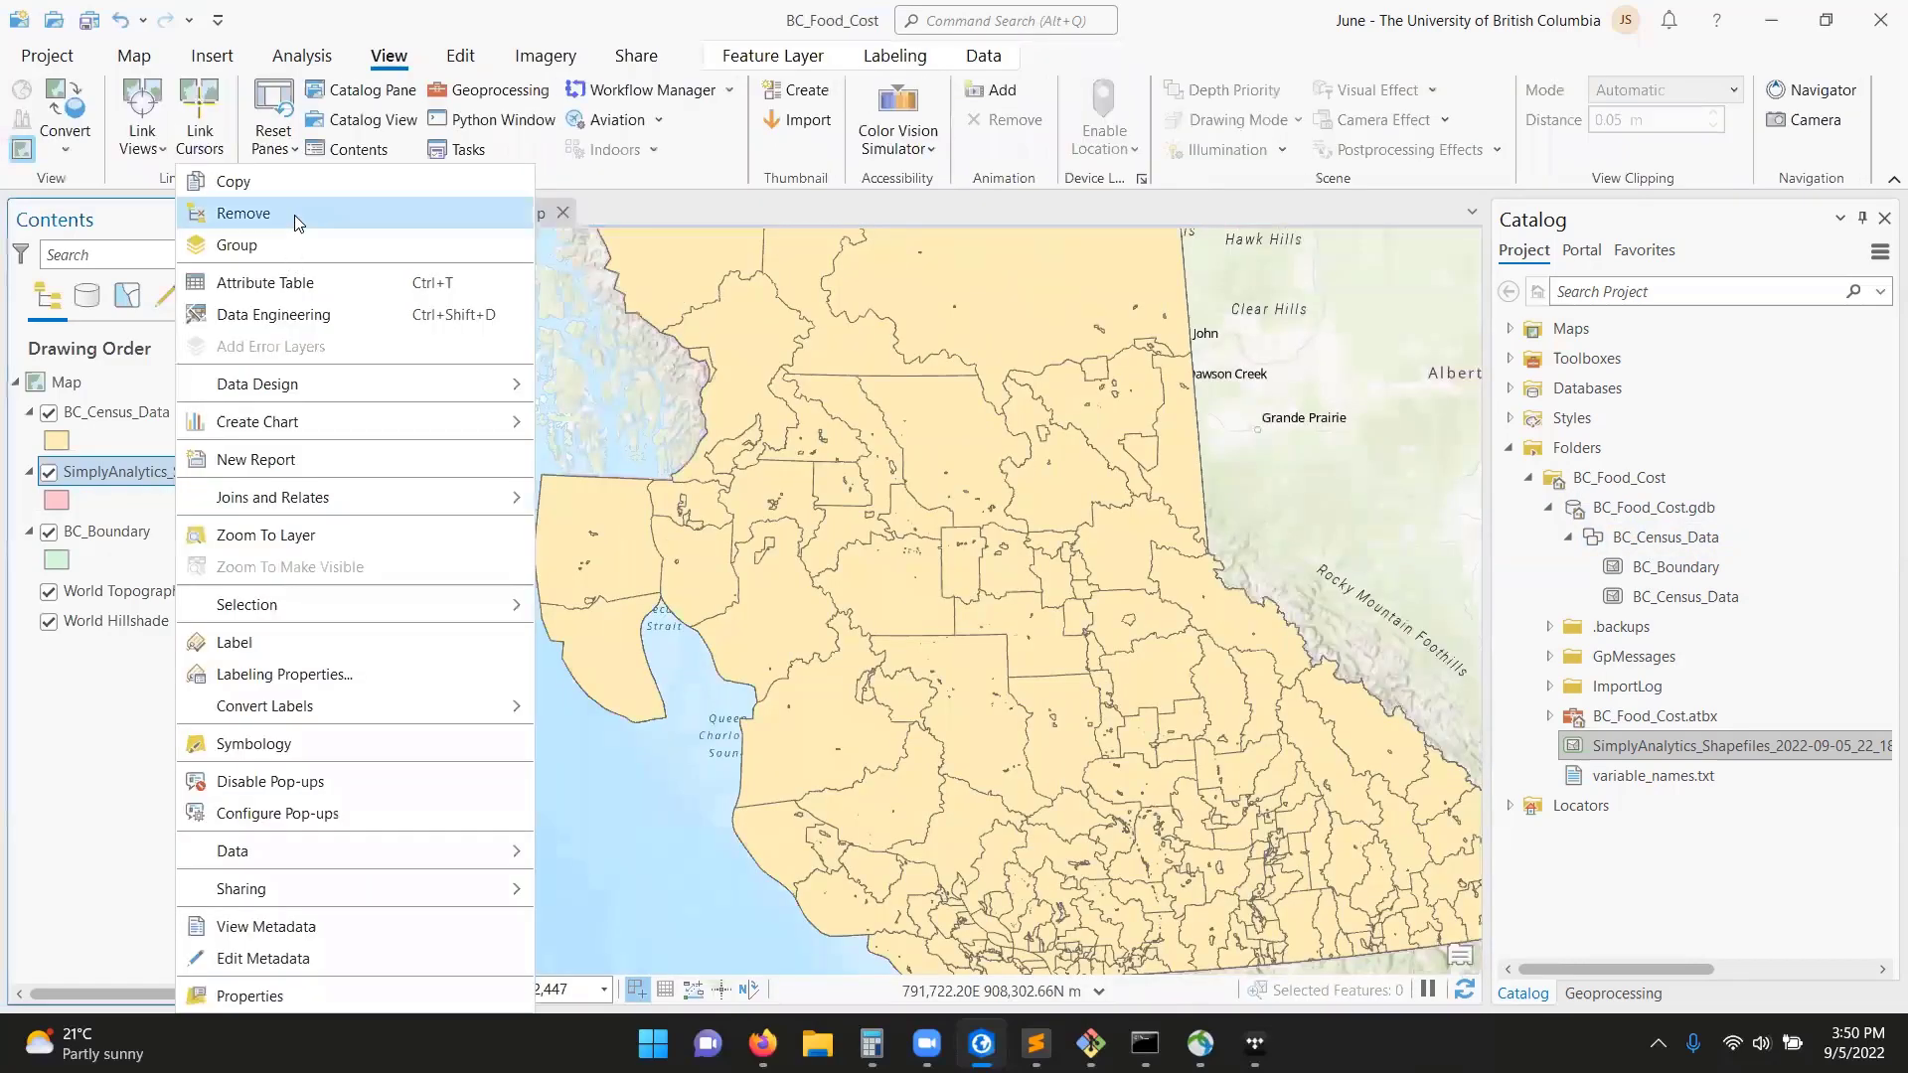
left_click(294, 213)
right_click(1679, 747)
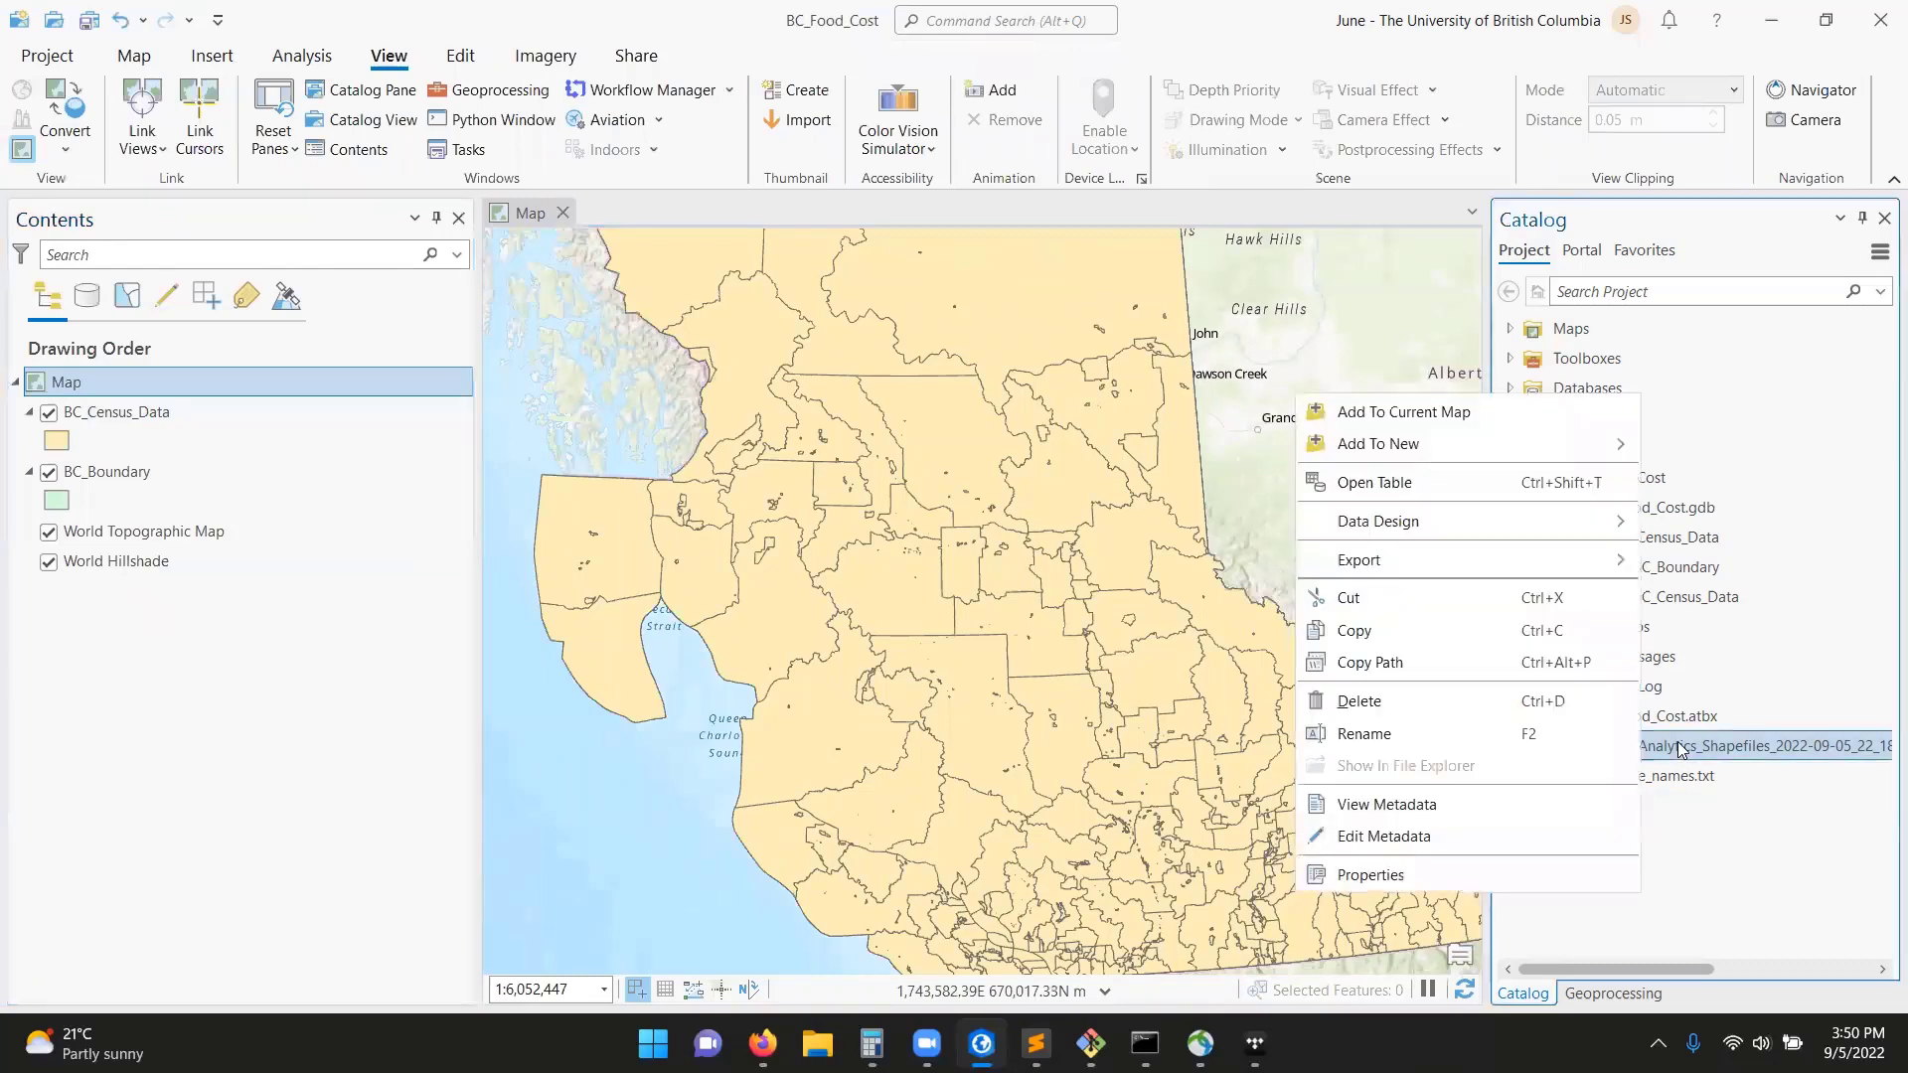
left_click(1441, 708)
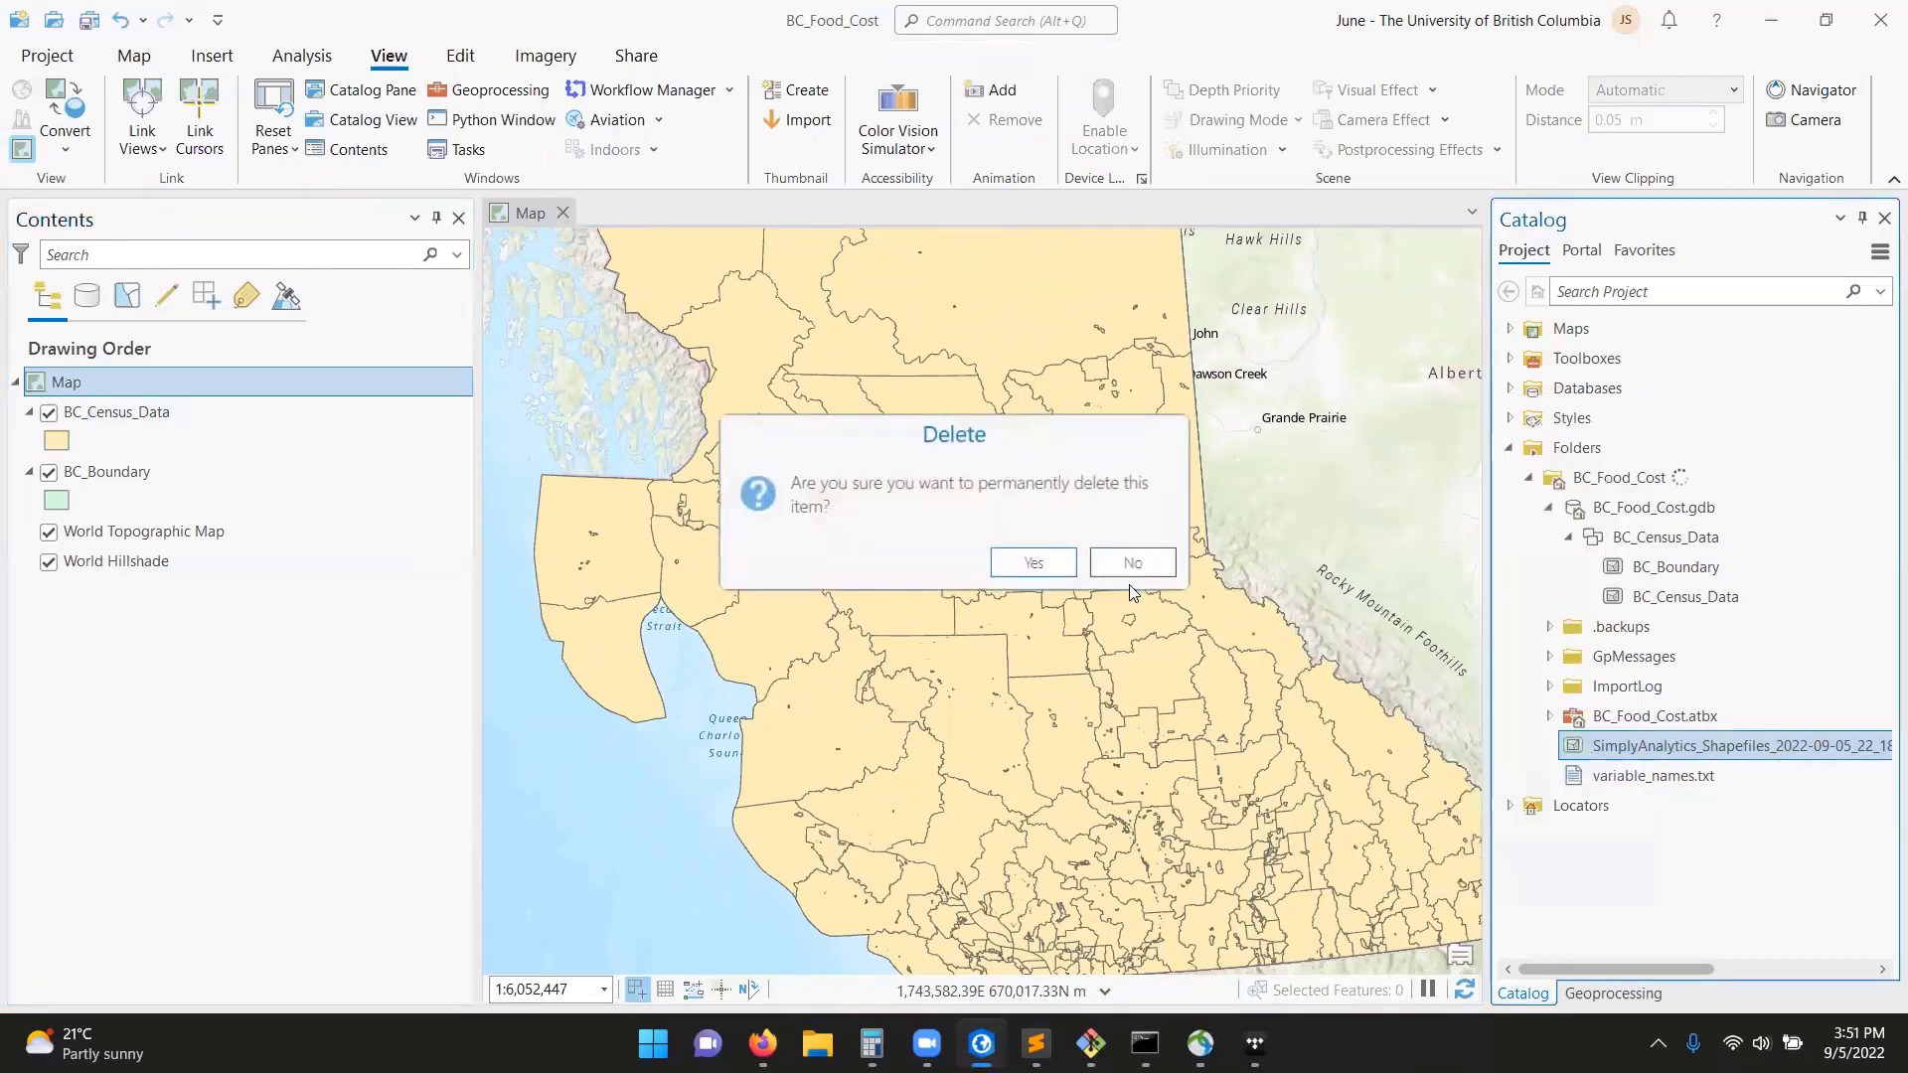
left_click(1027, 561)
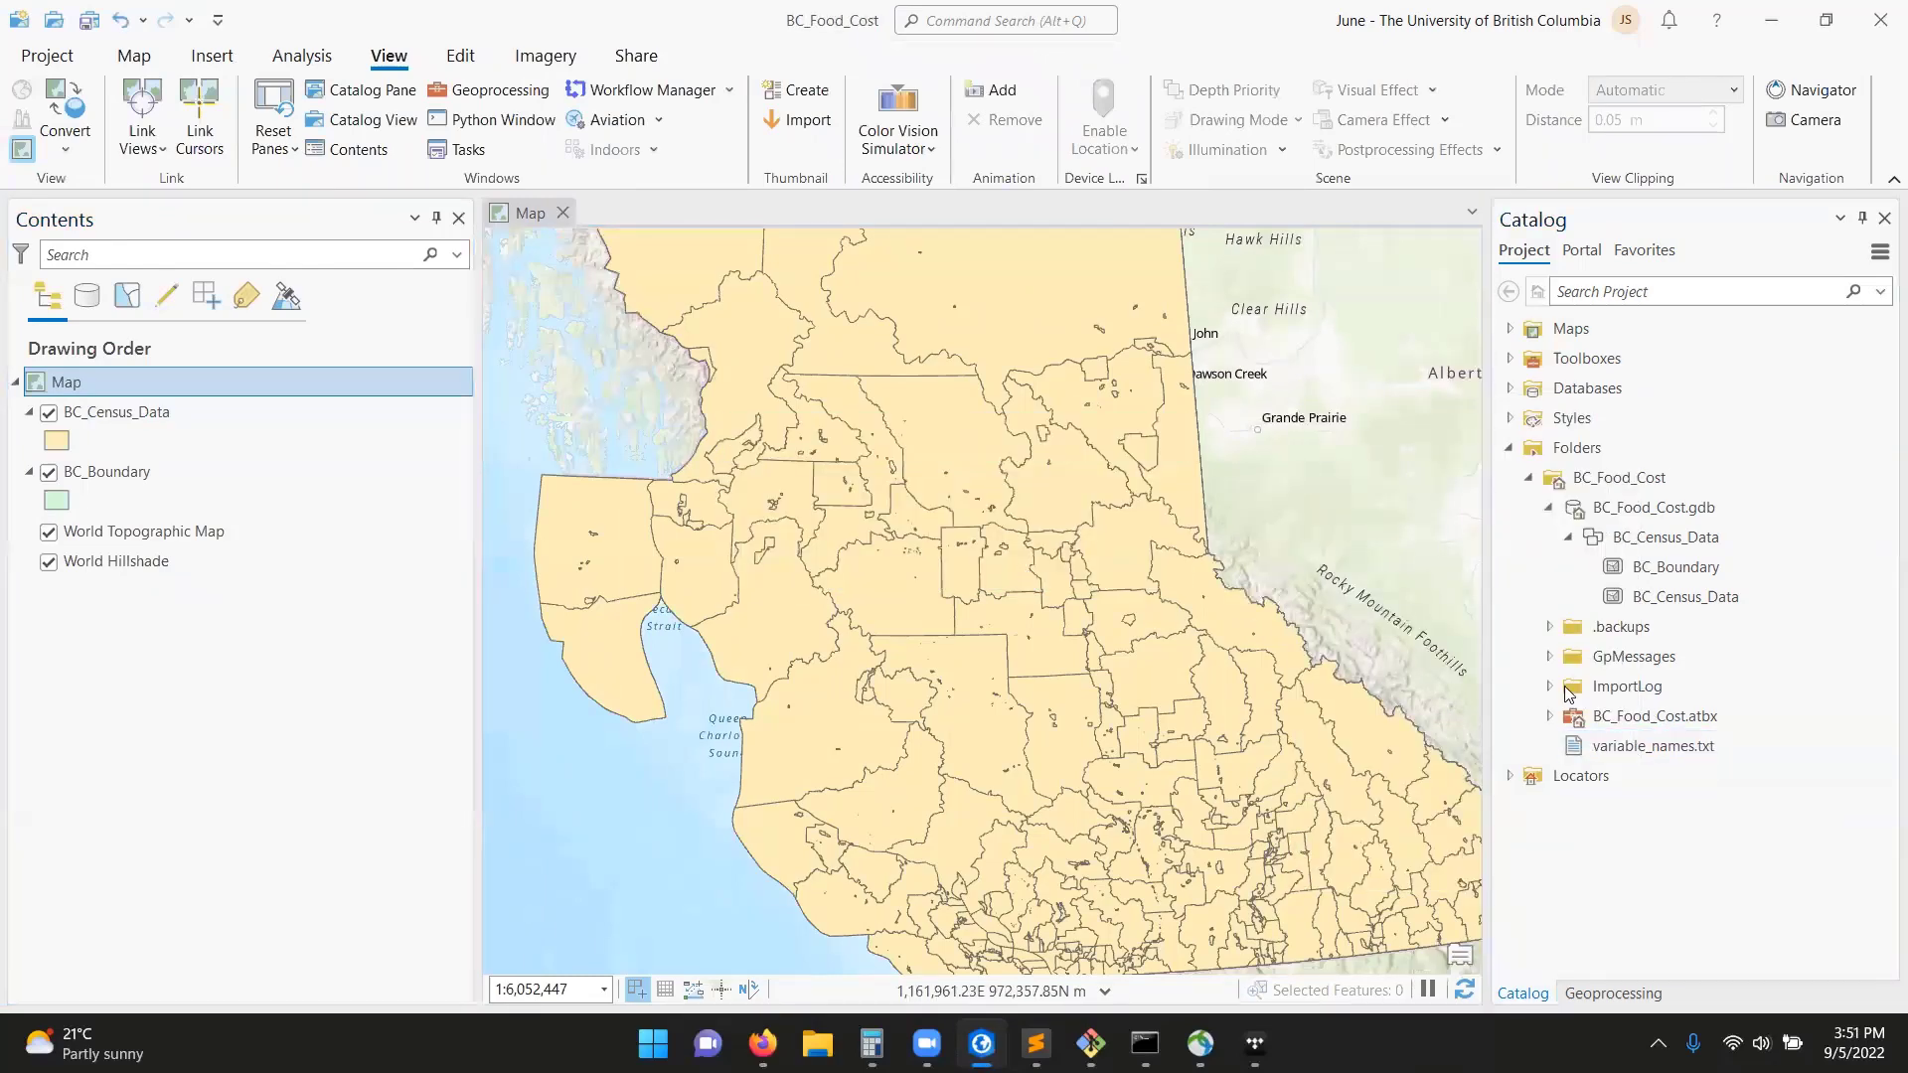
Open the variable_names.txt table and widen Field1 to show the full variable descriptions.
right_click(1662, 745)
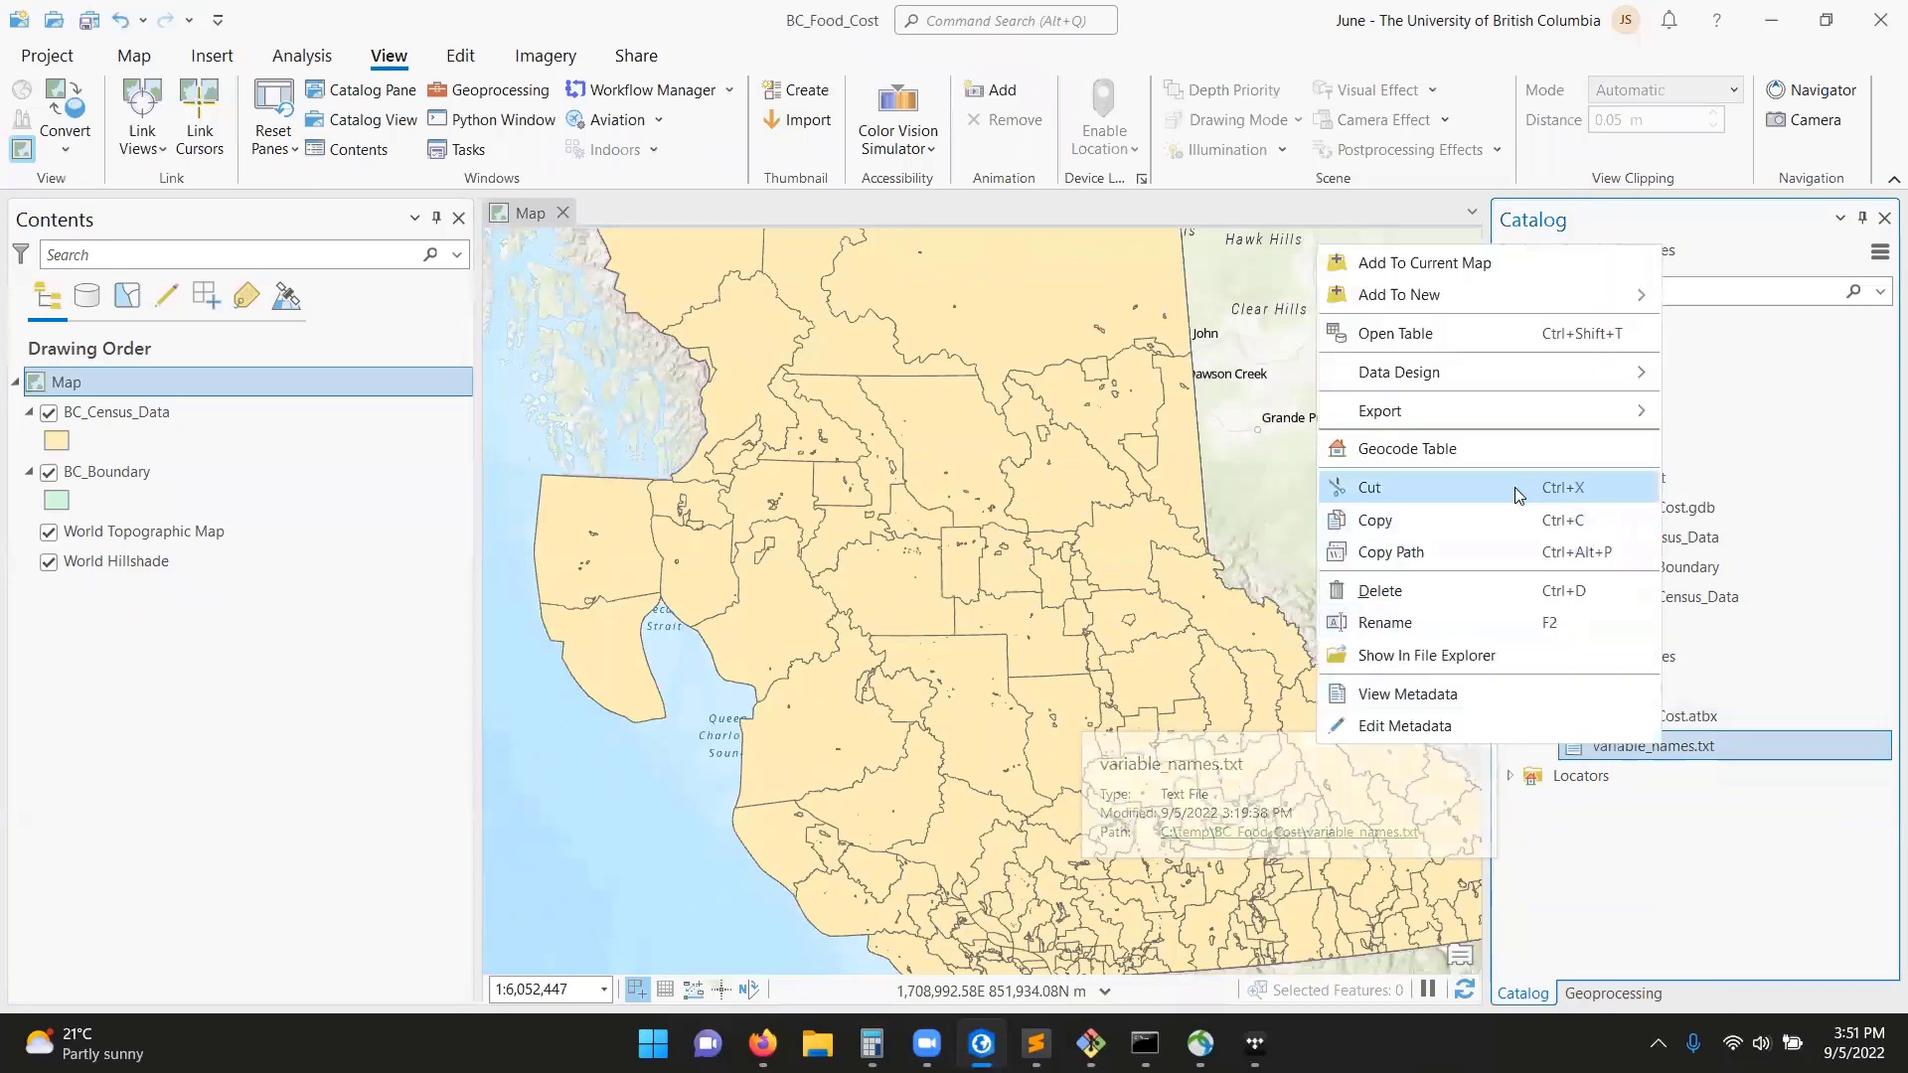
left_click(1440, 333)
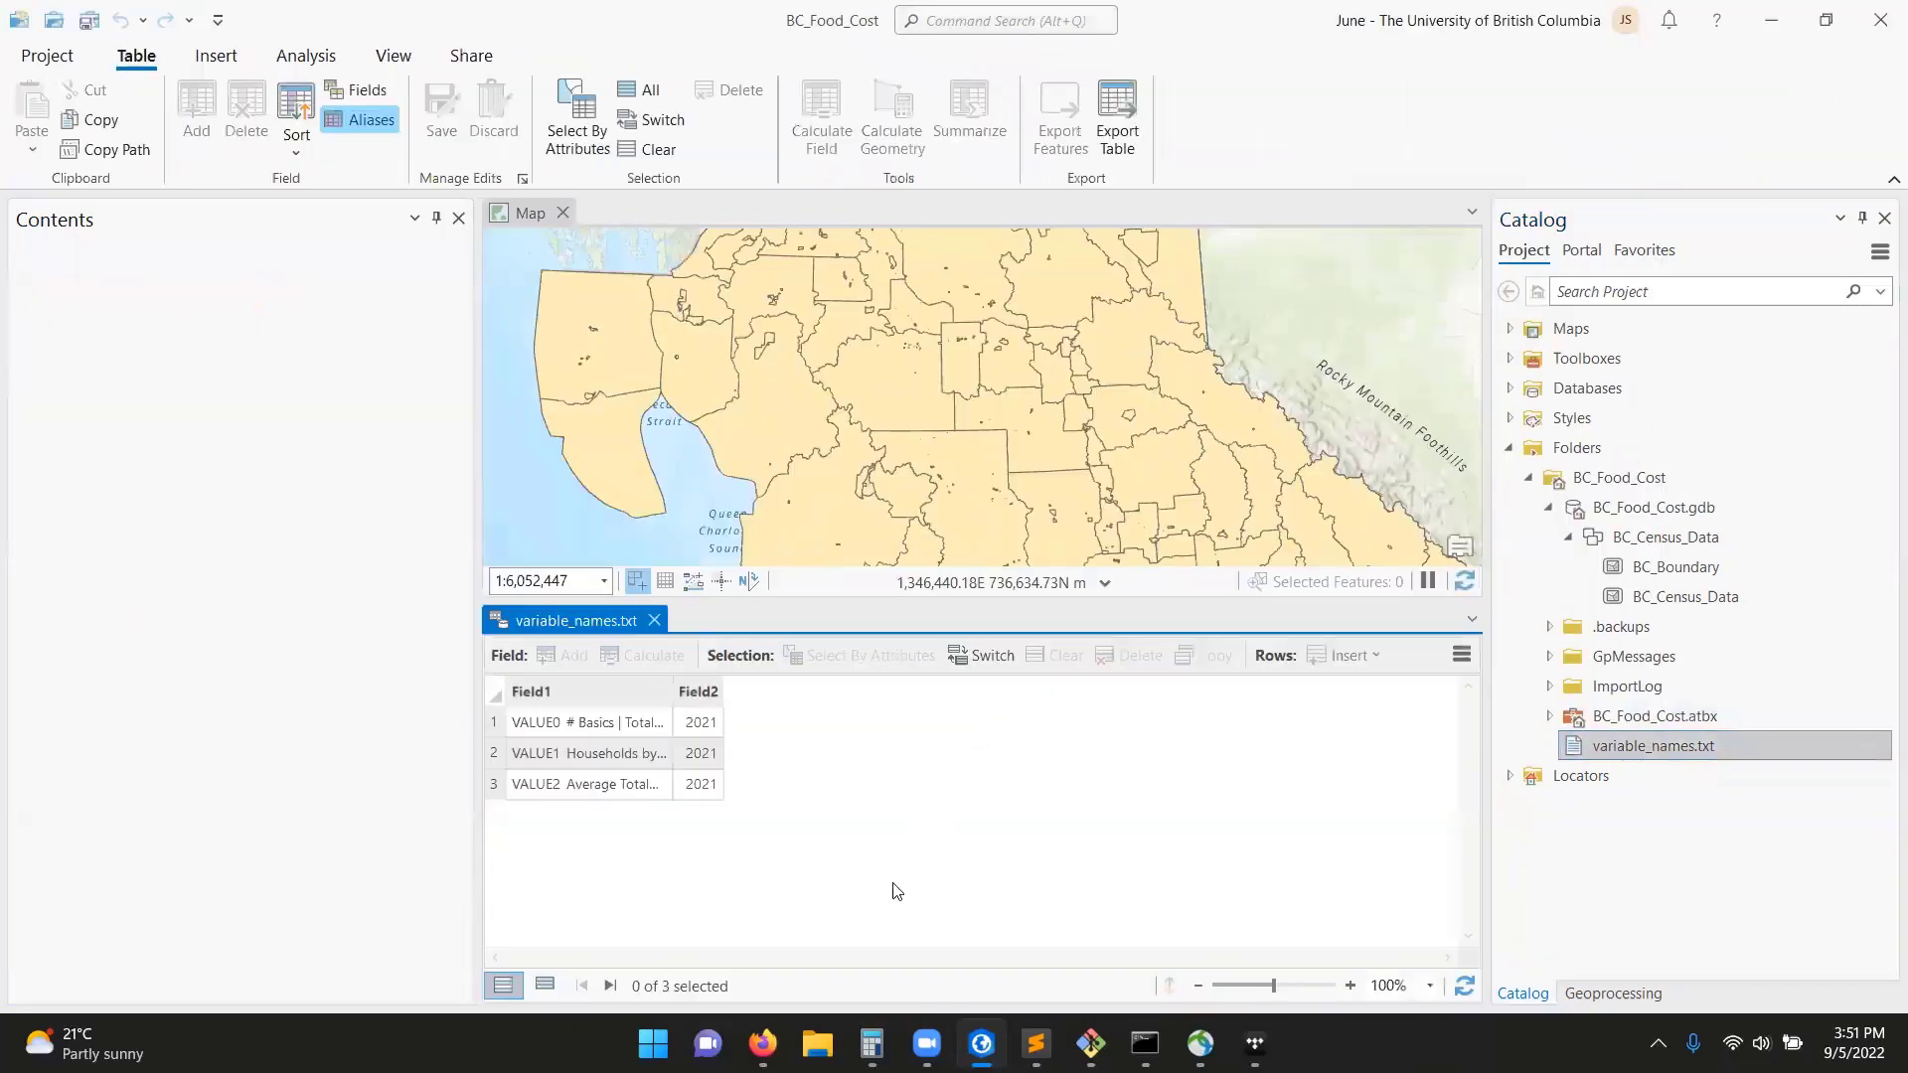
left_click_drag(677, 695, 1172, 712)
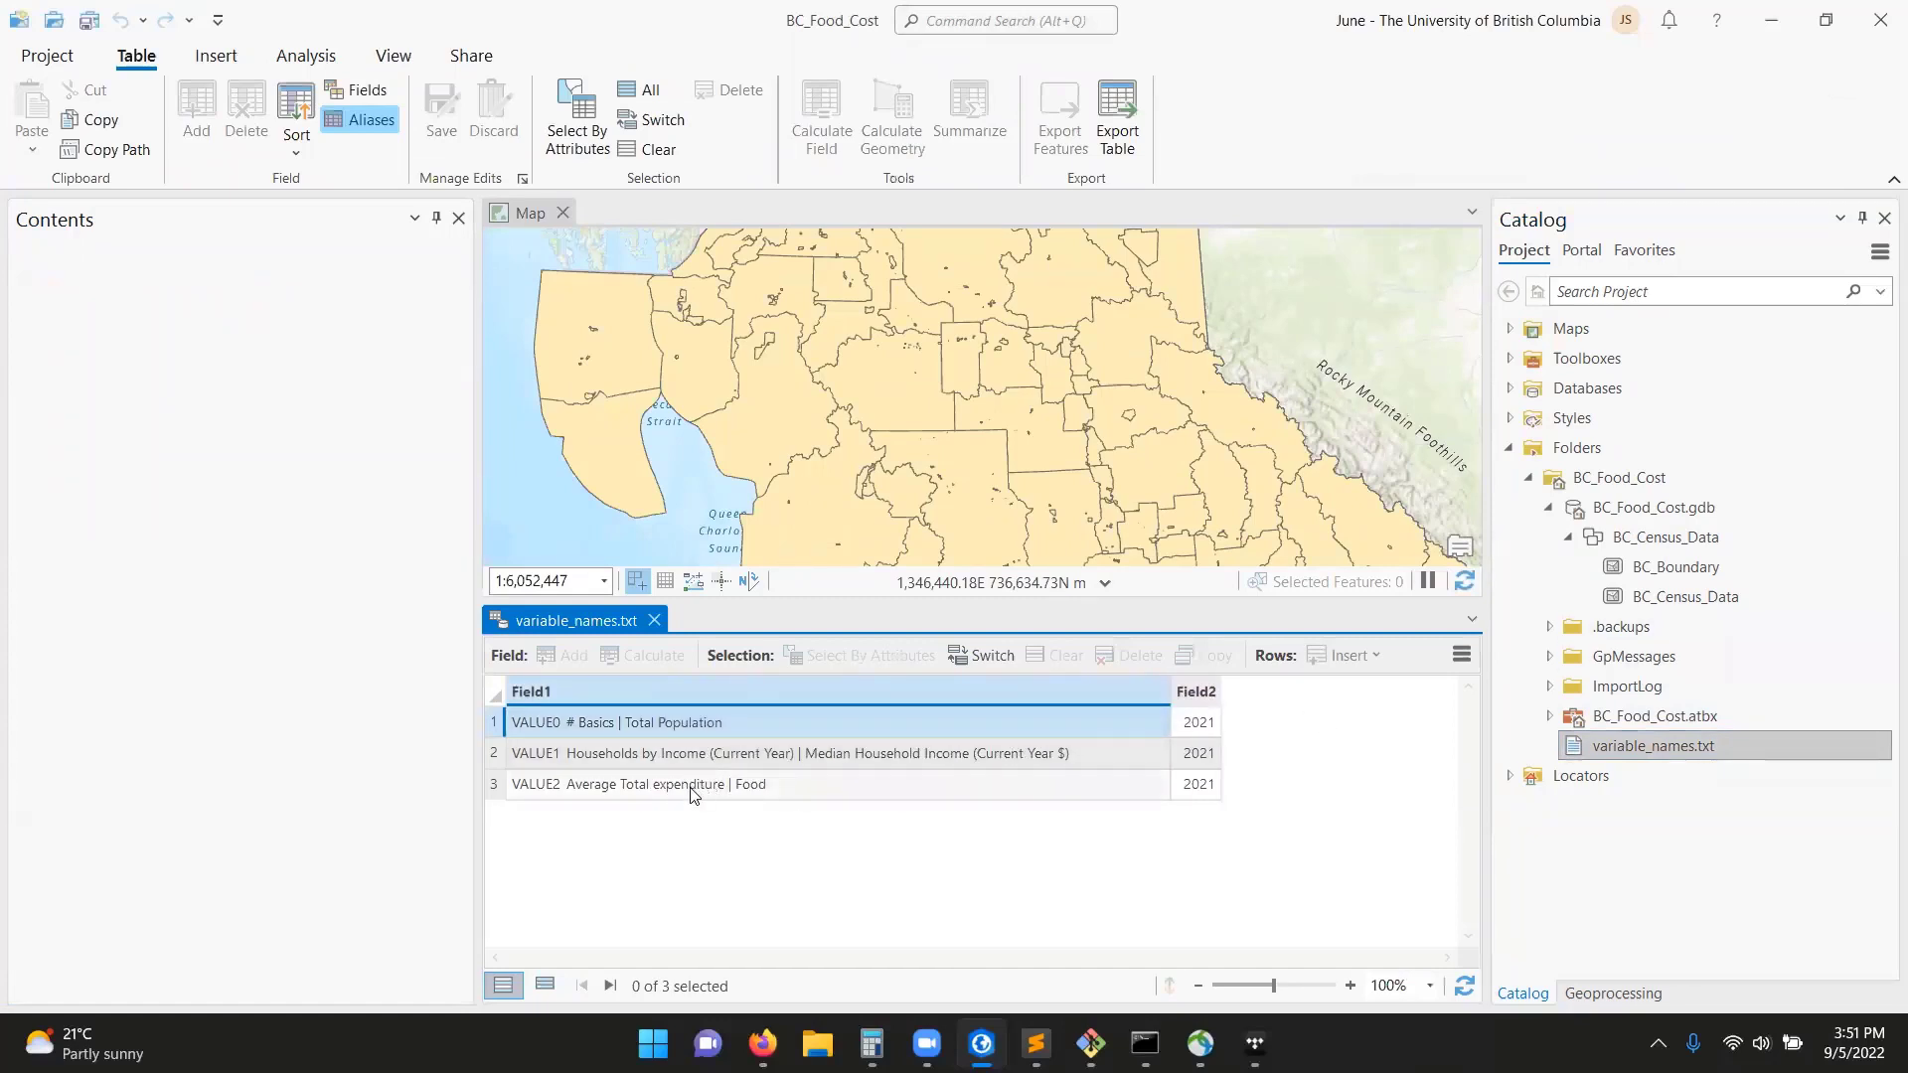
left_click(1703, 566)
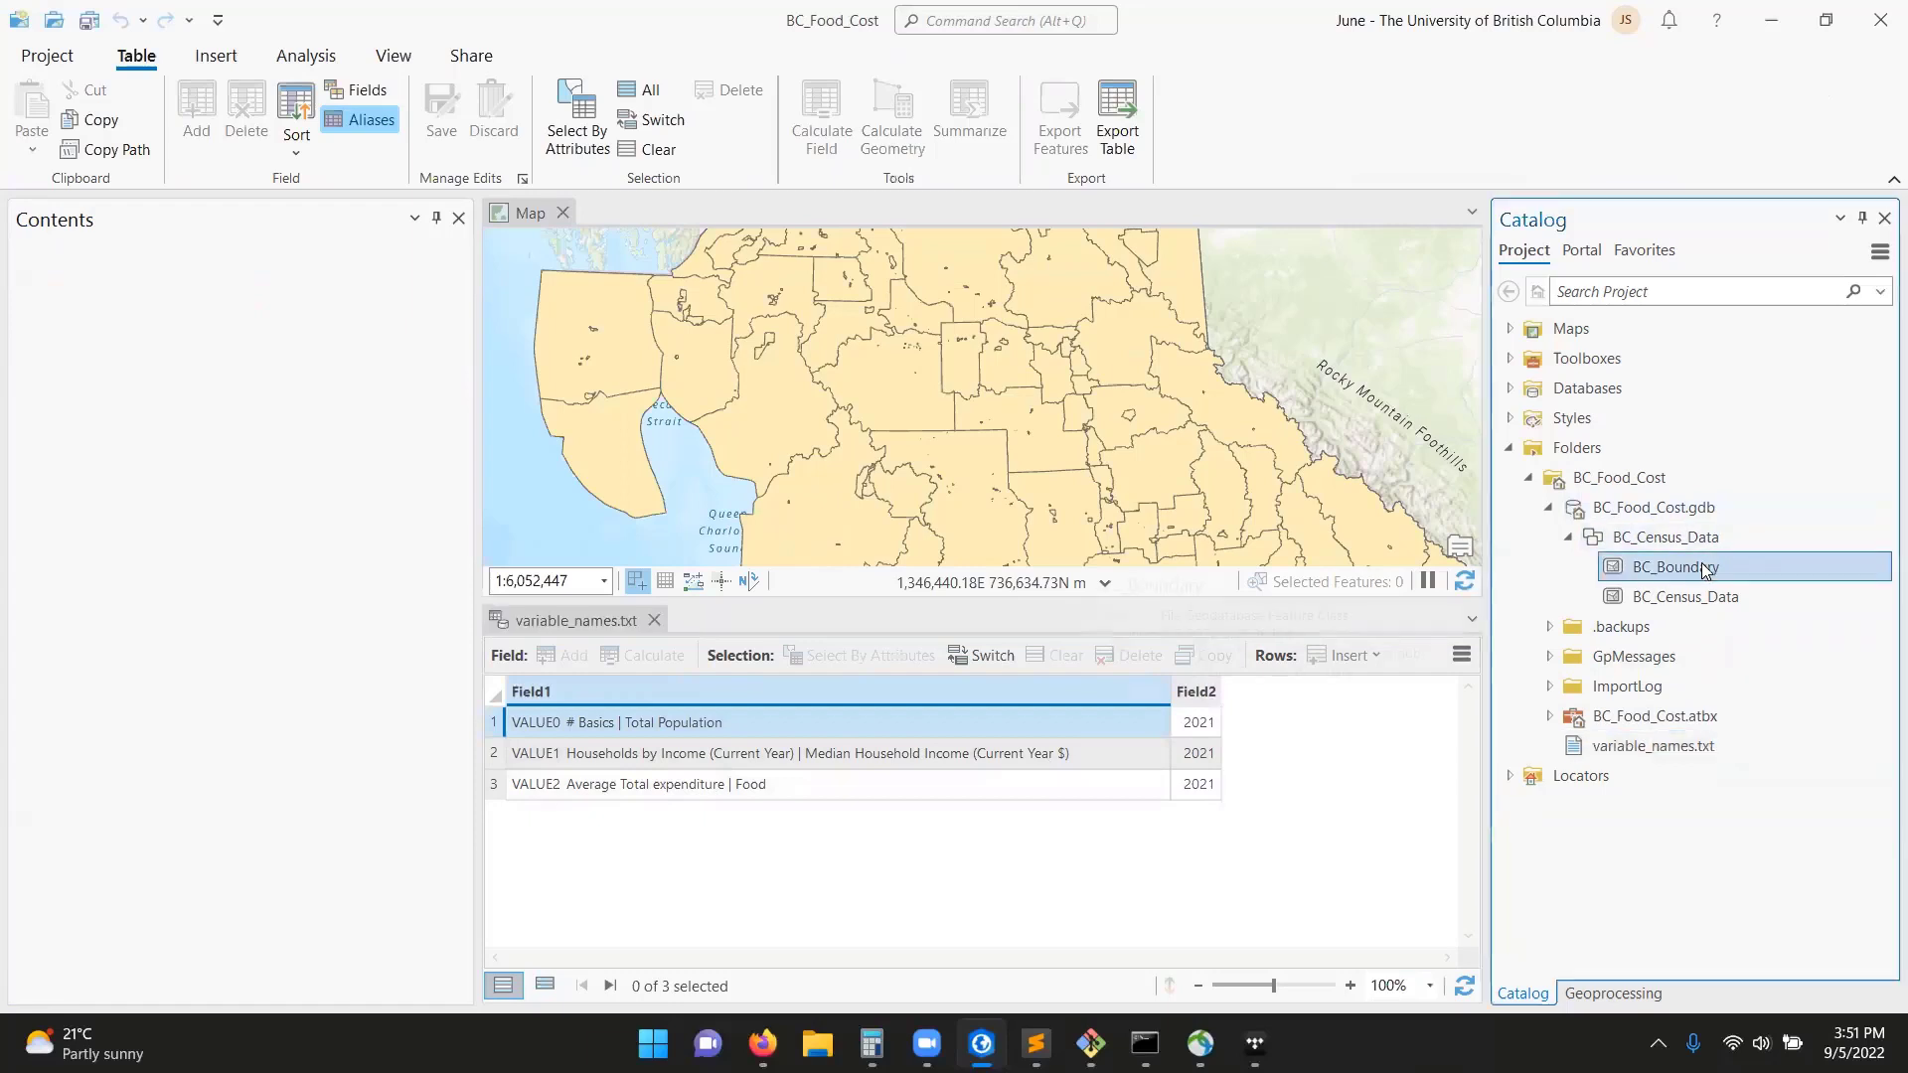
left_click(839, 429)
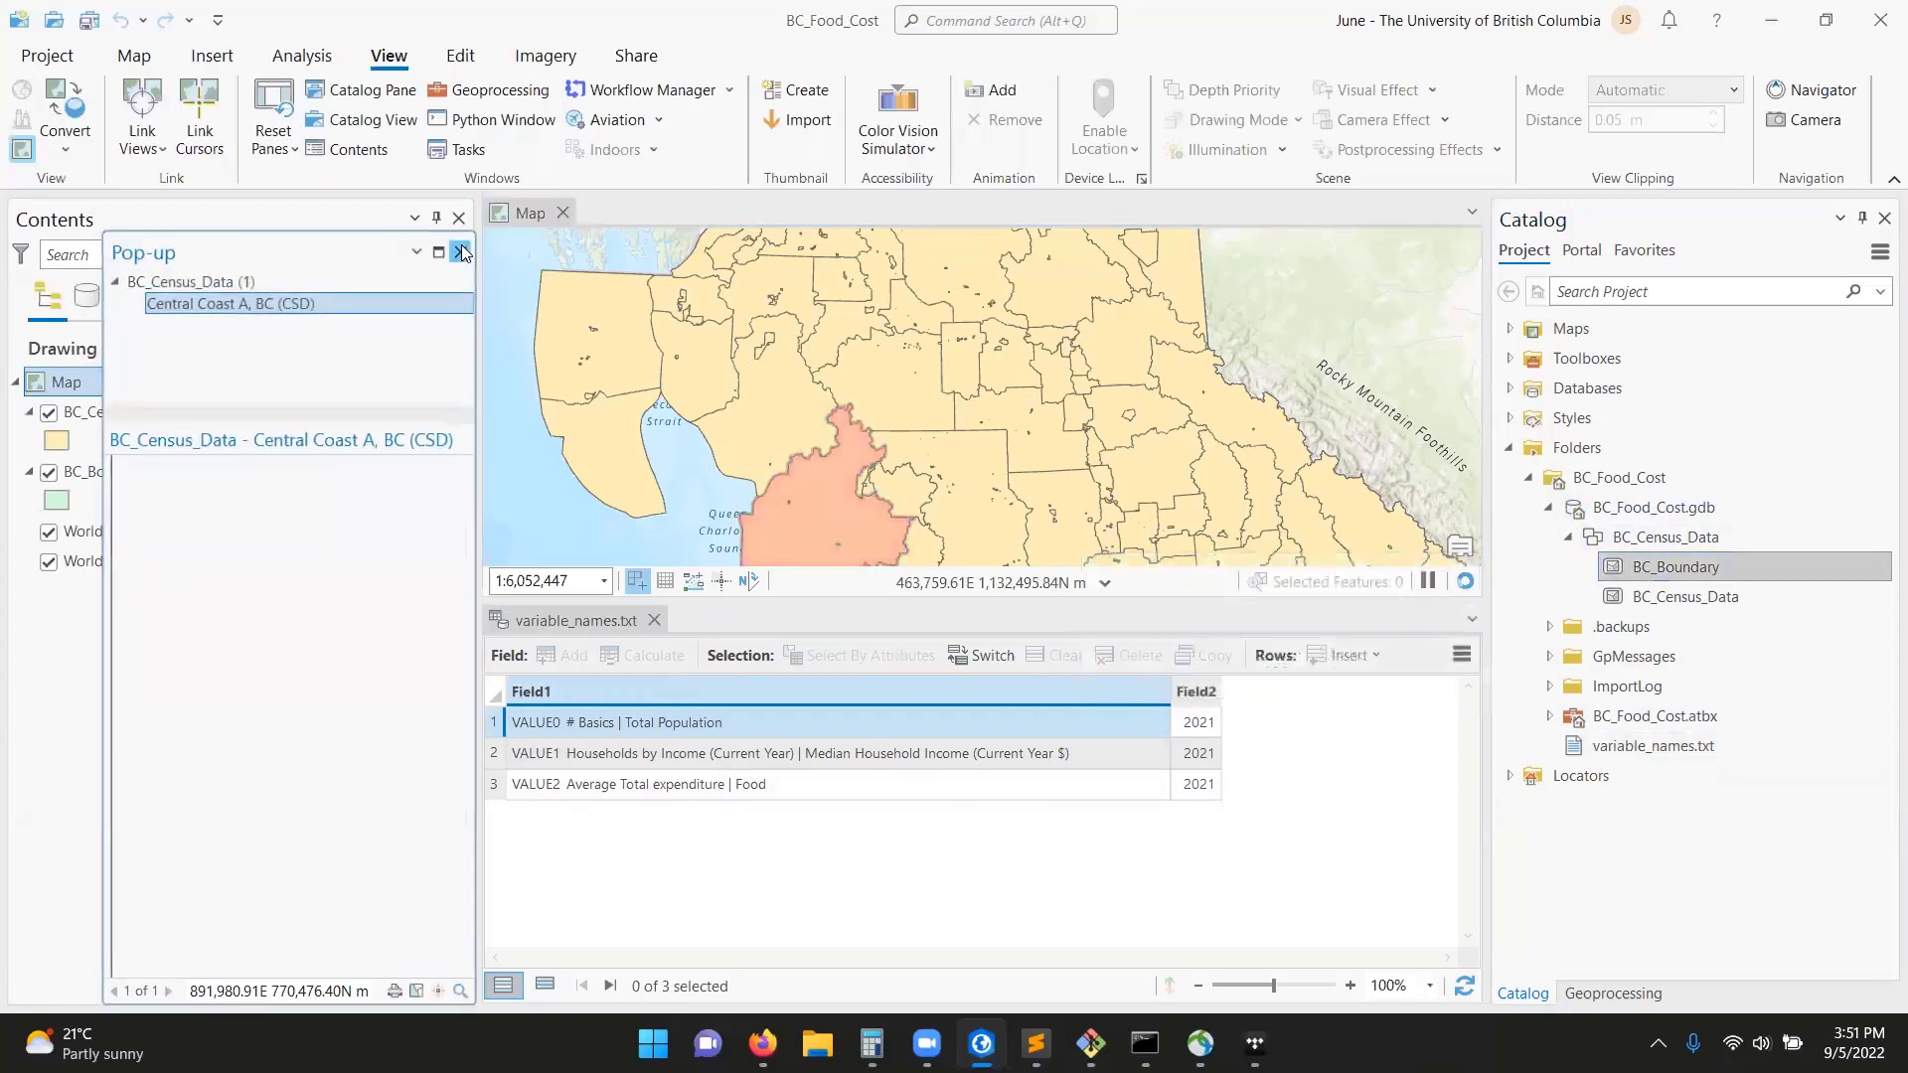
left_click(461, 246)
left_click(1678, 749)
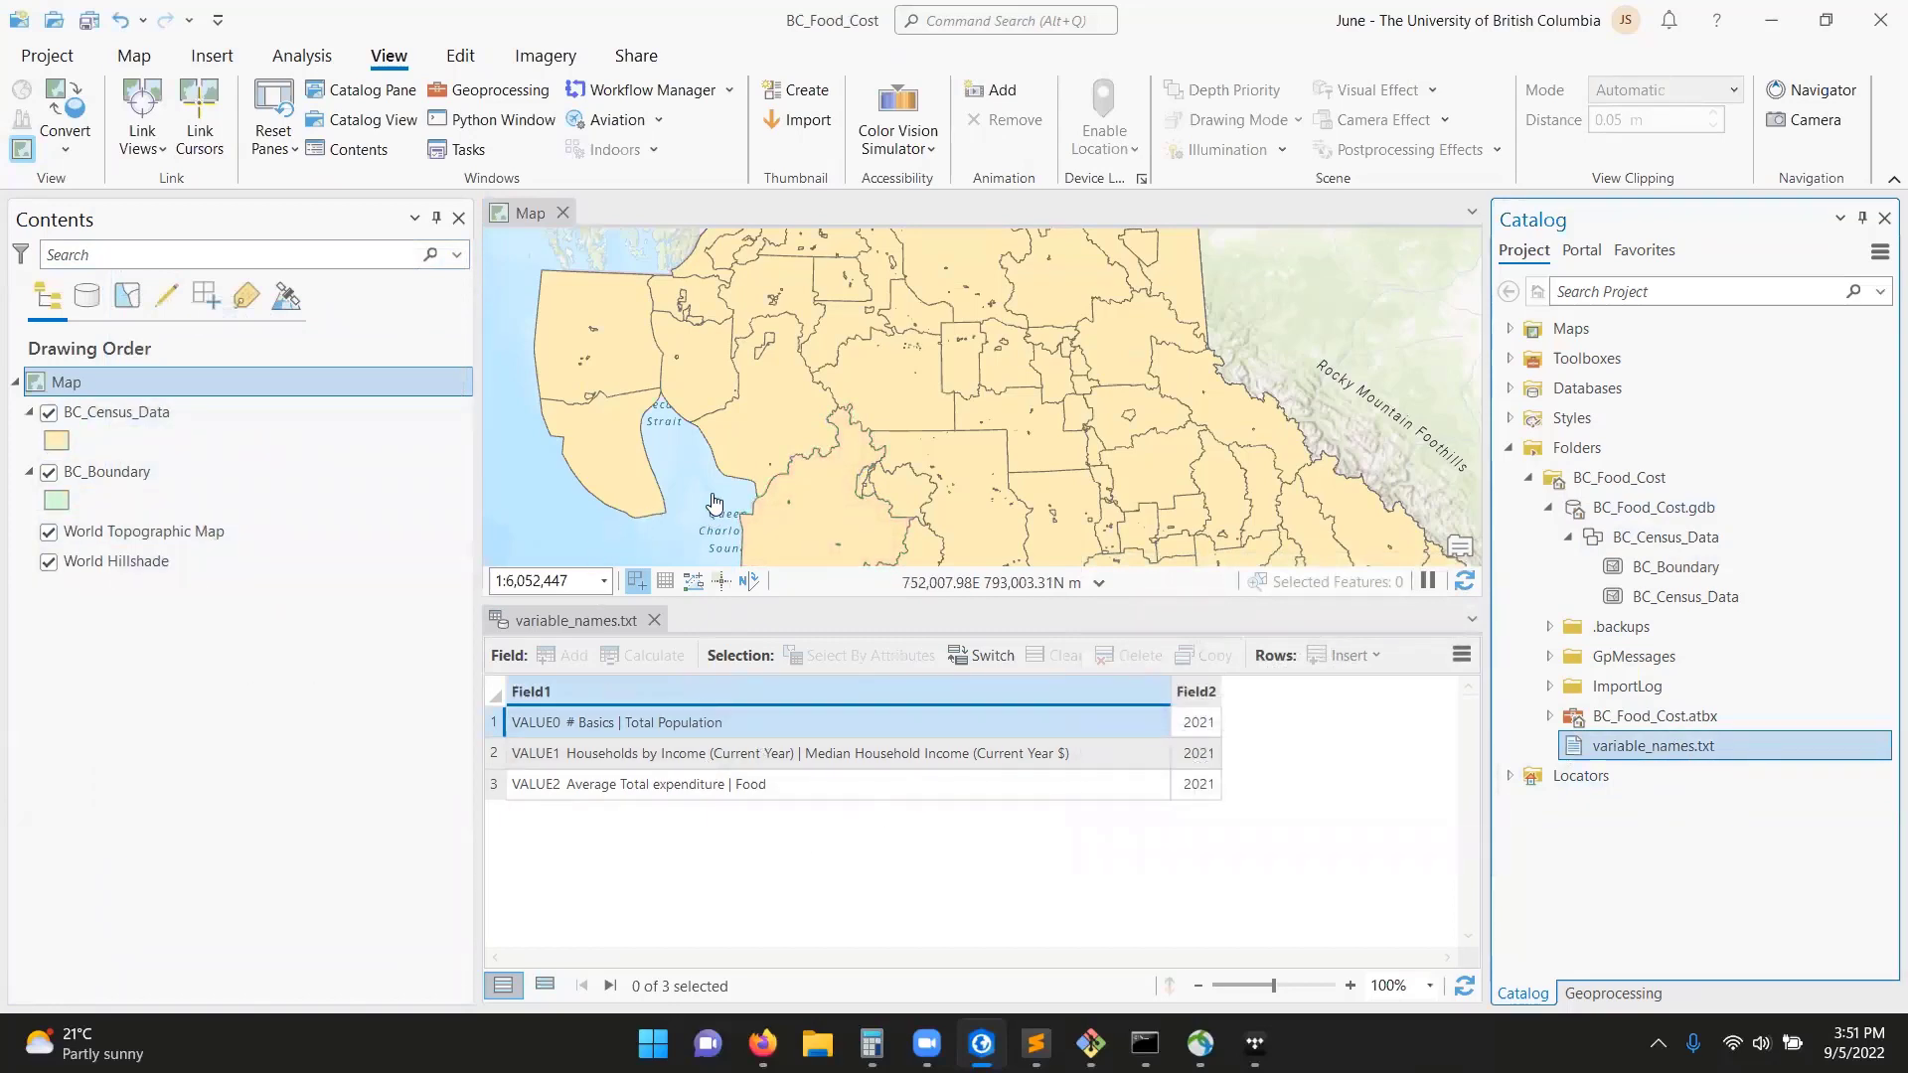
left_click(661, 457)
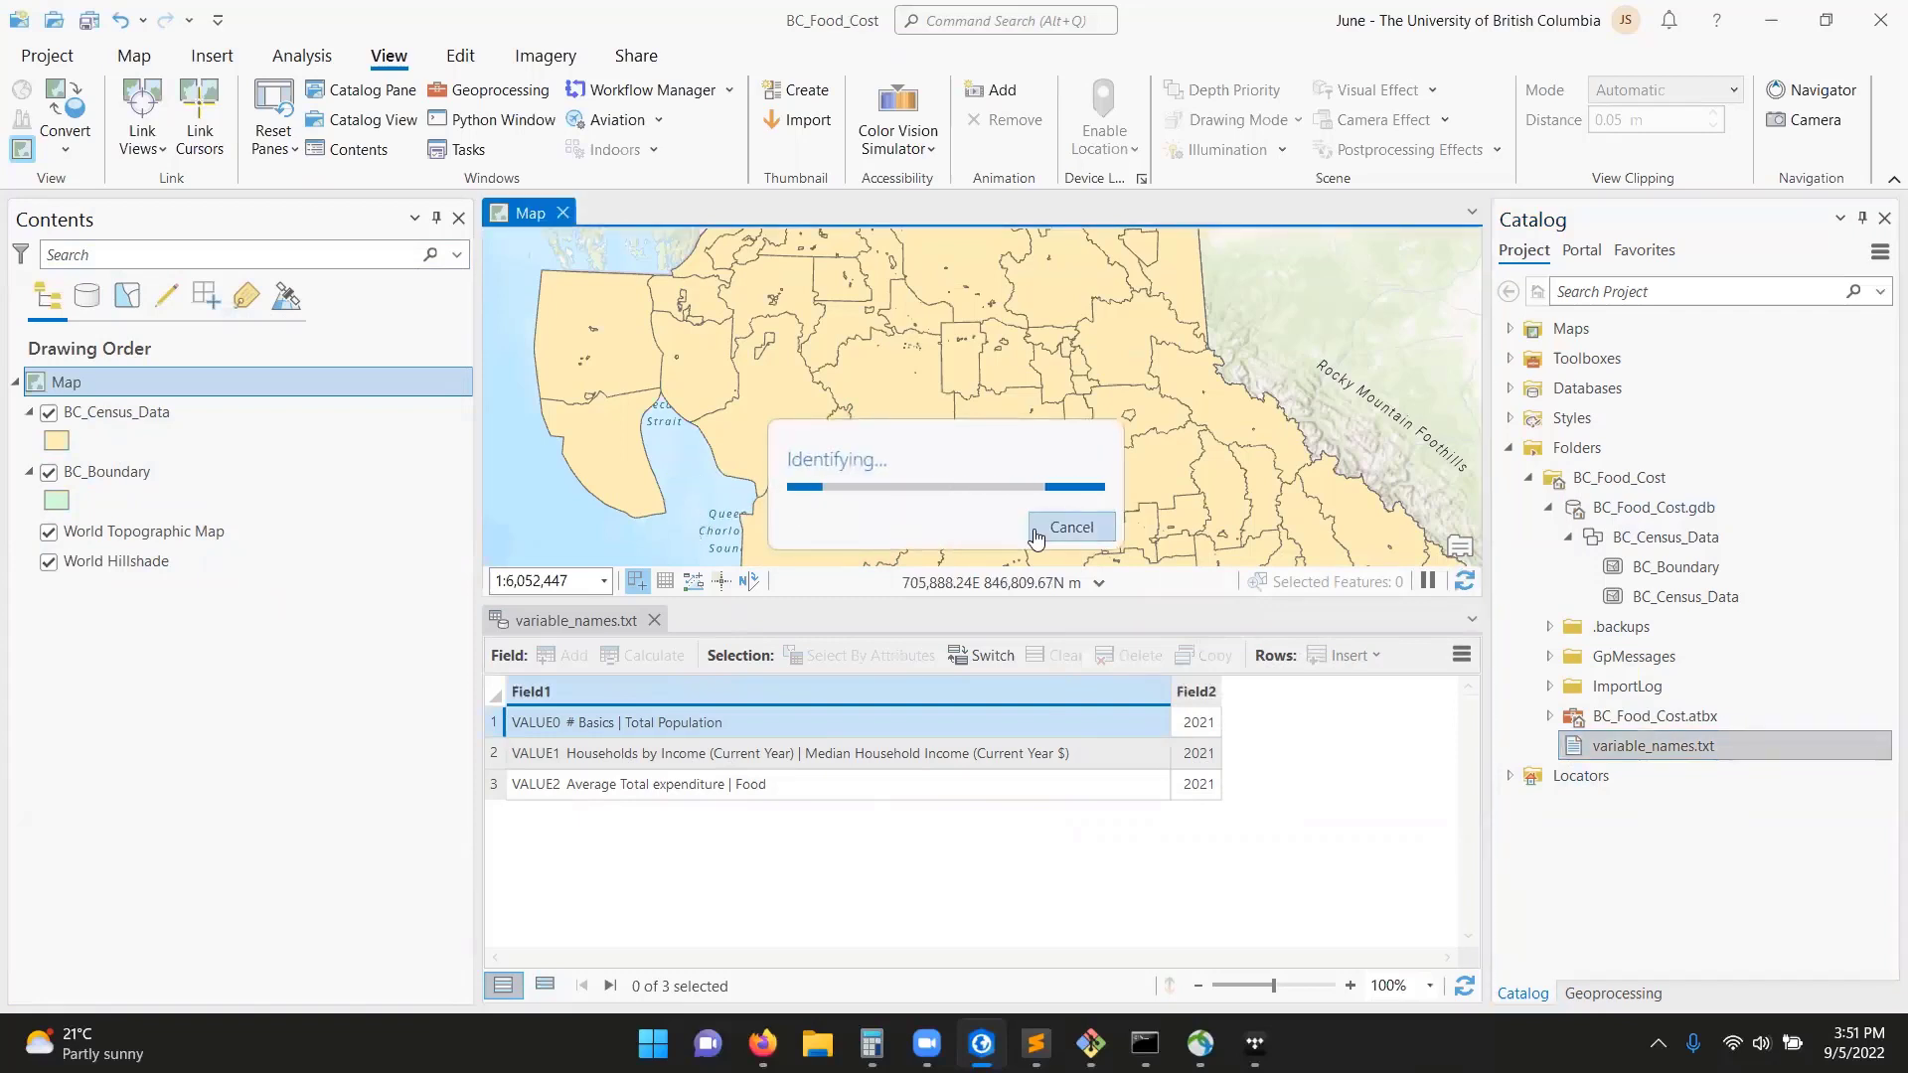
Open the BC_Census_Data attribute table and dock the variable_names.txt table in the same tab group.
right_click(207, 418)
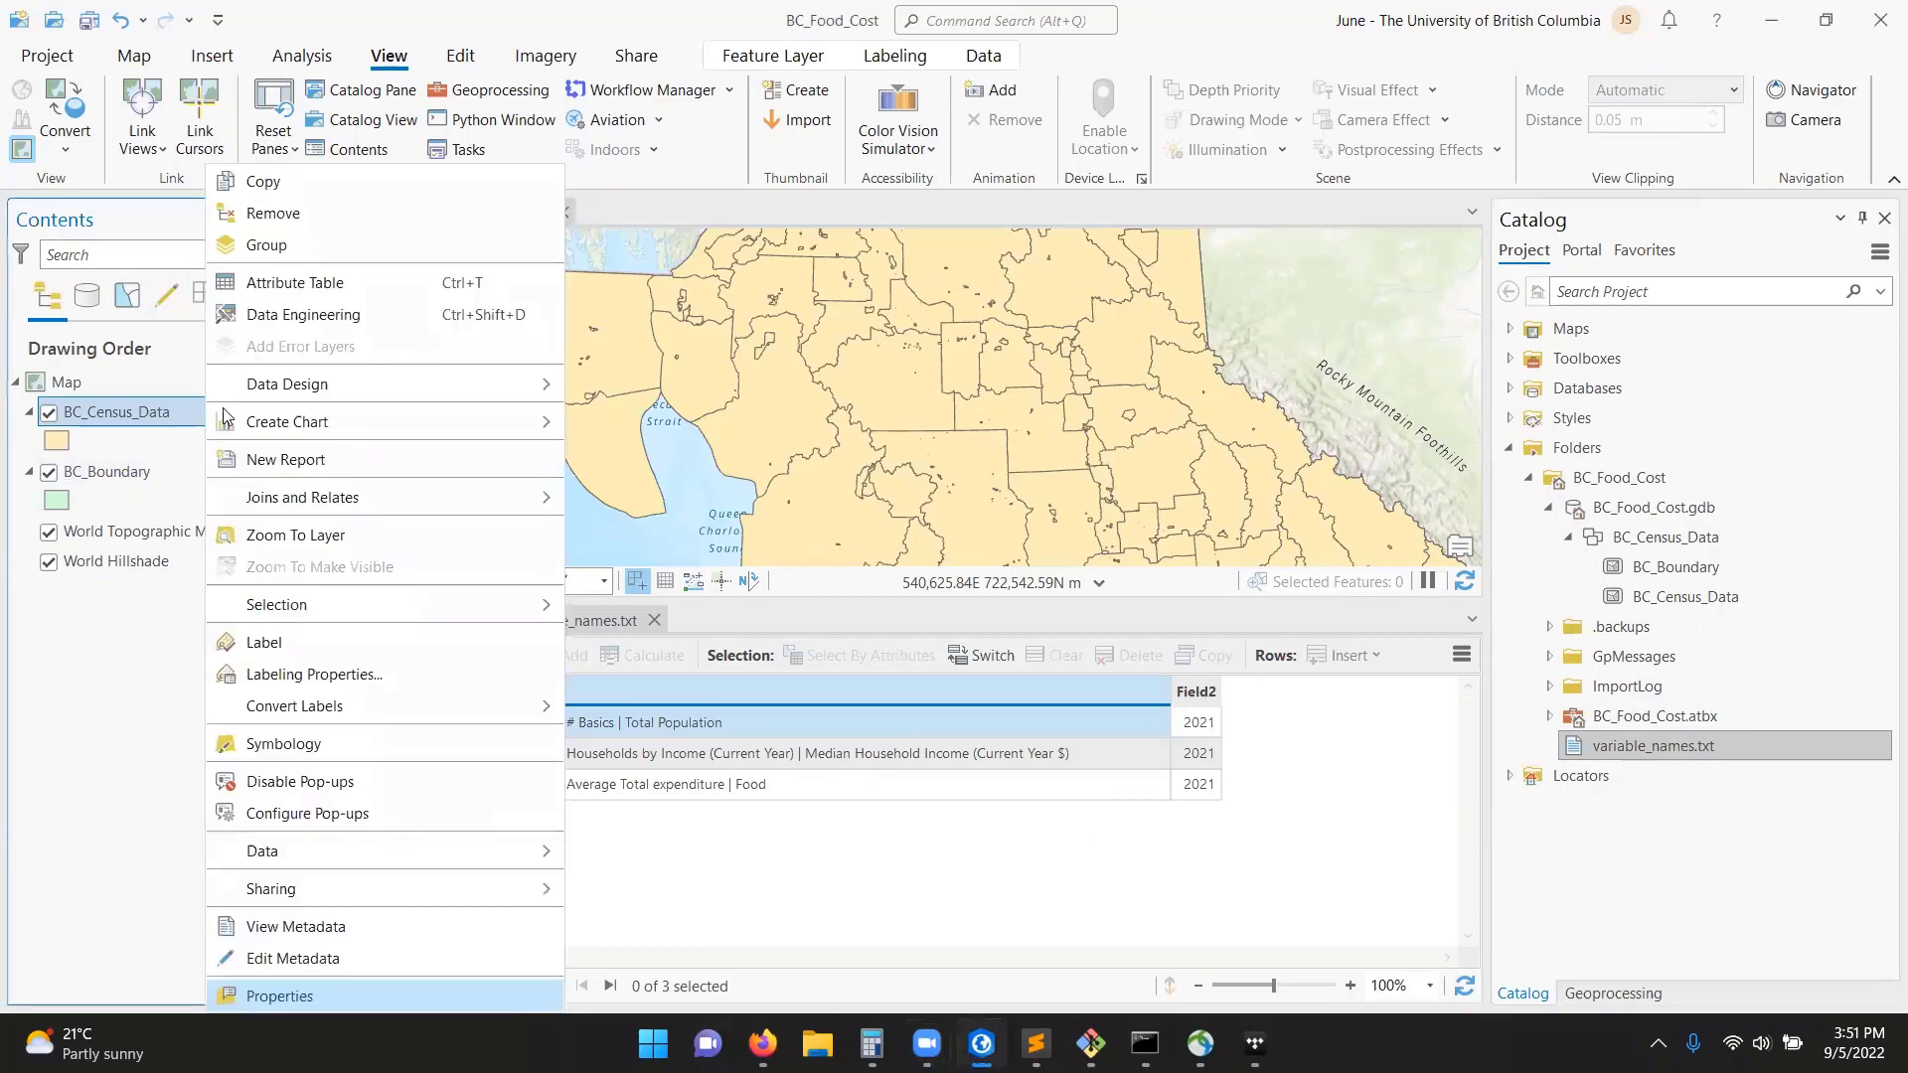
left_click(300, 286)
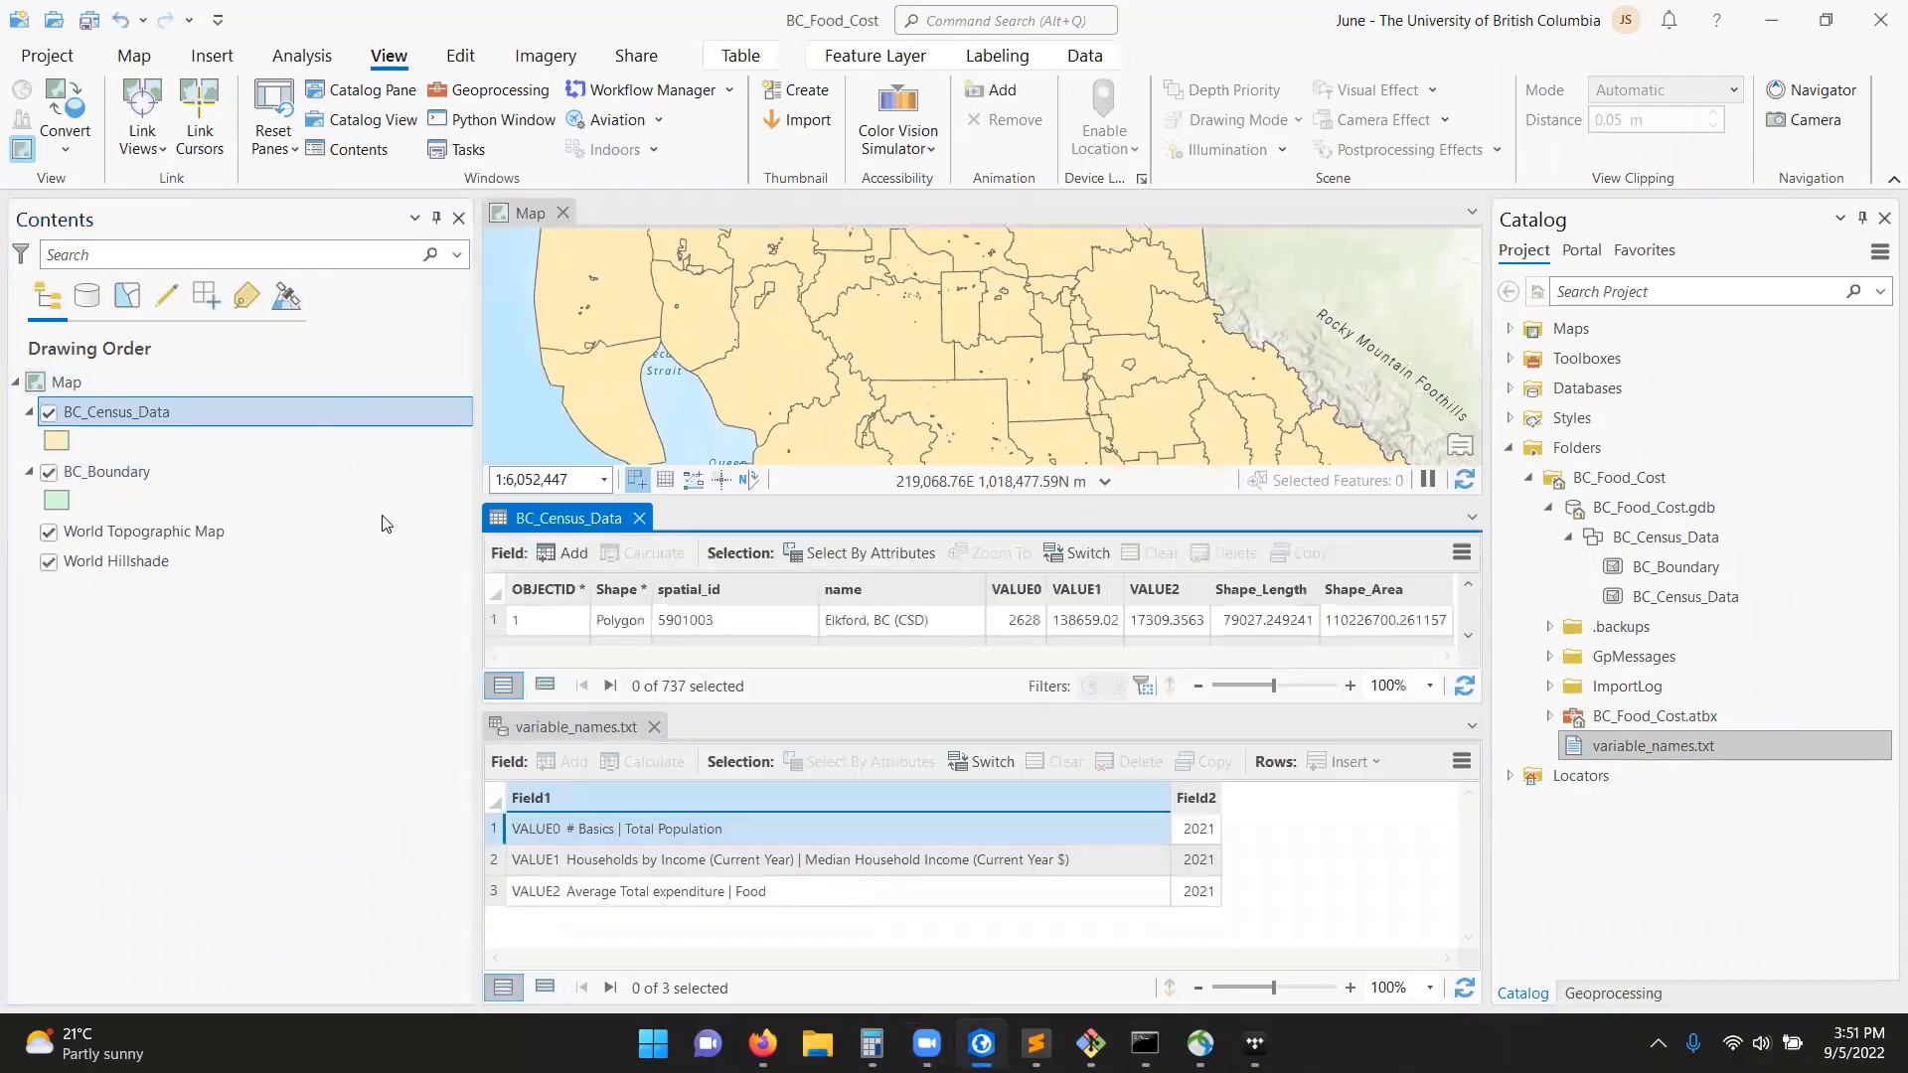
left_click(584, 726)
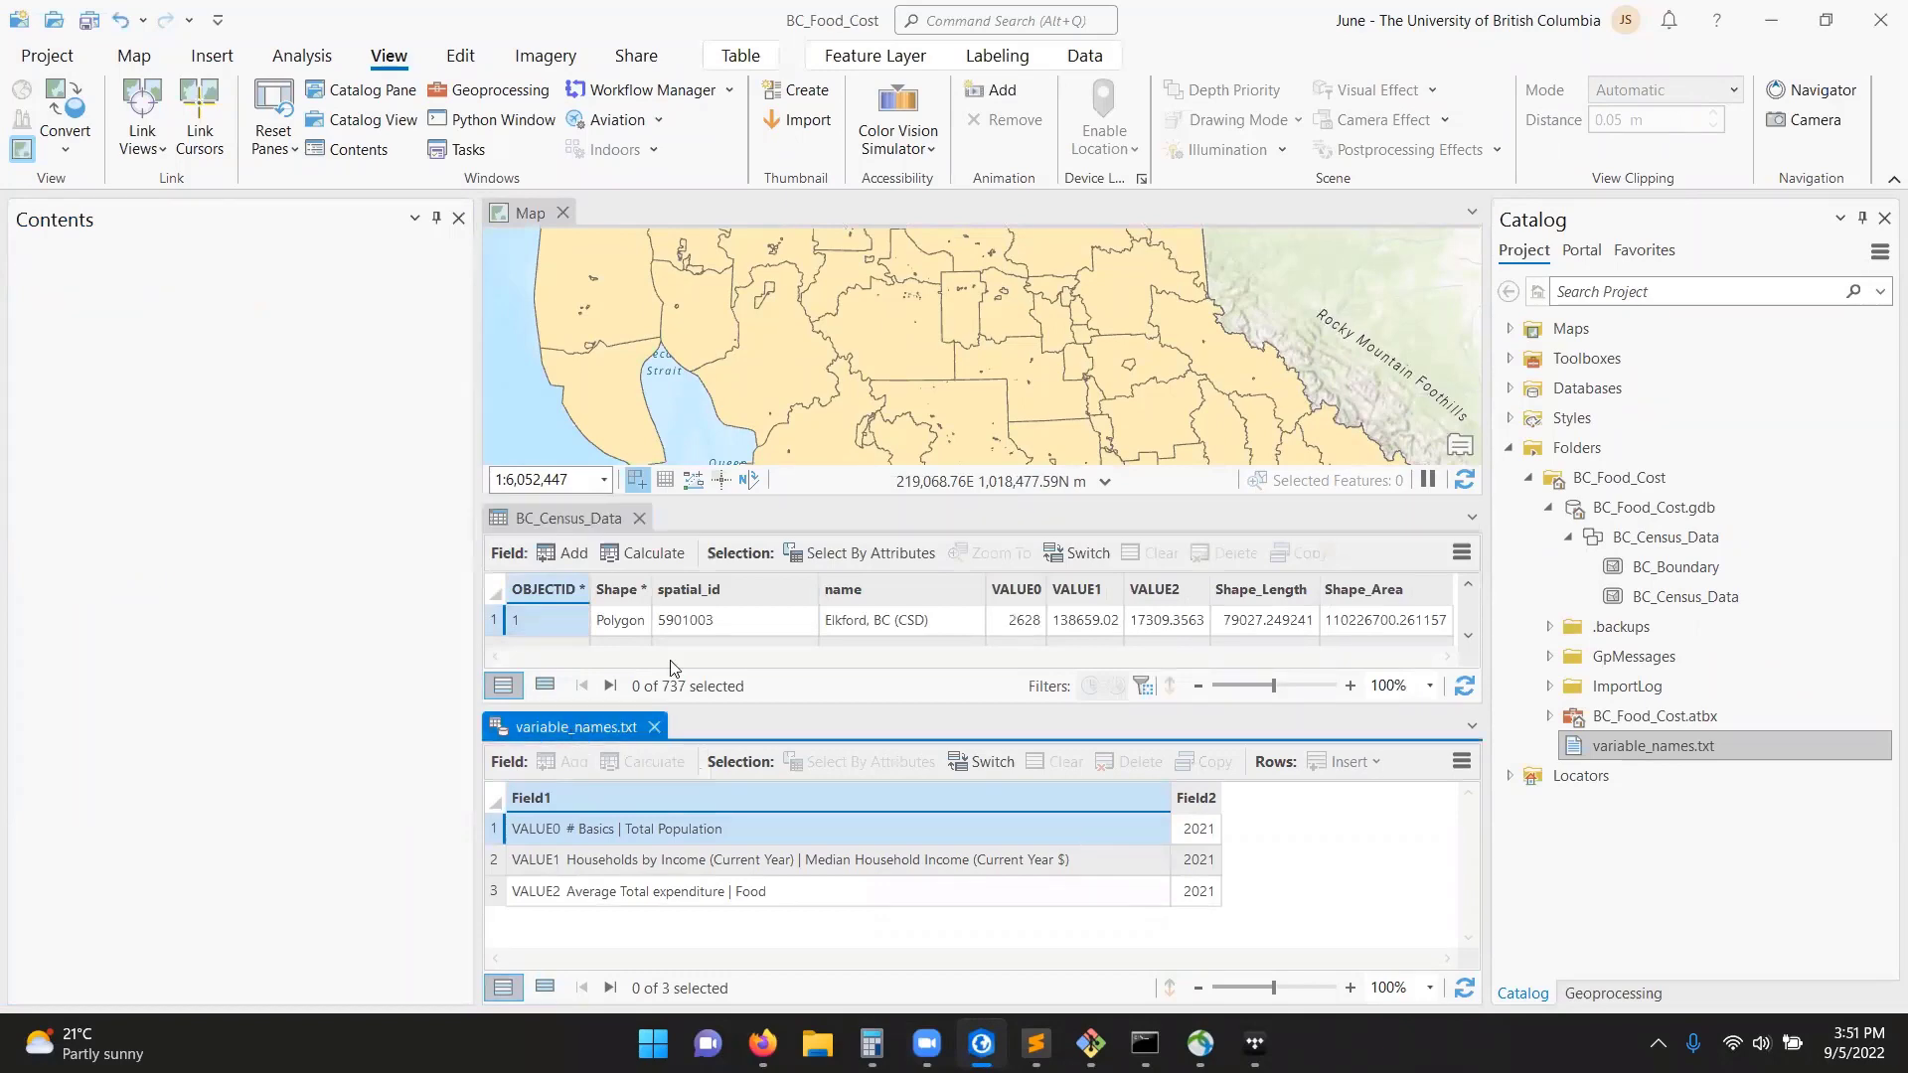
left_click_drag(584, 726, 650, 516)
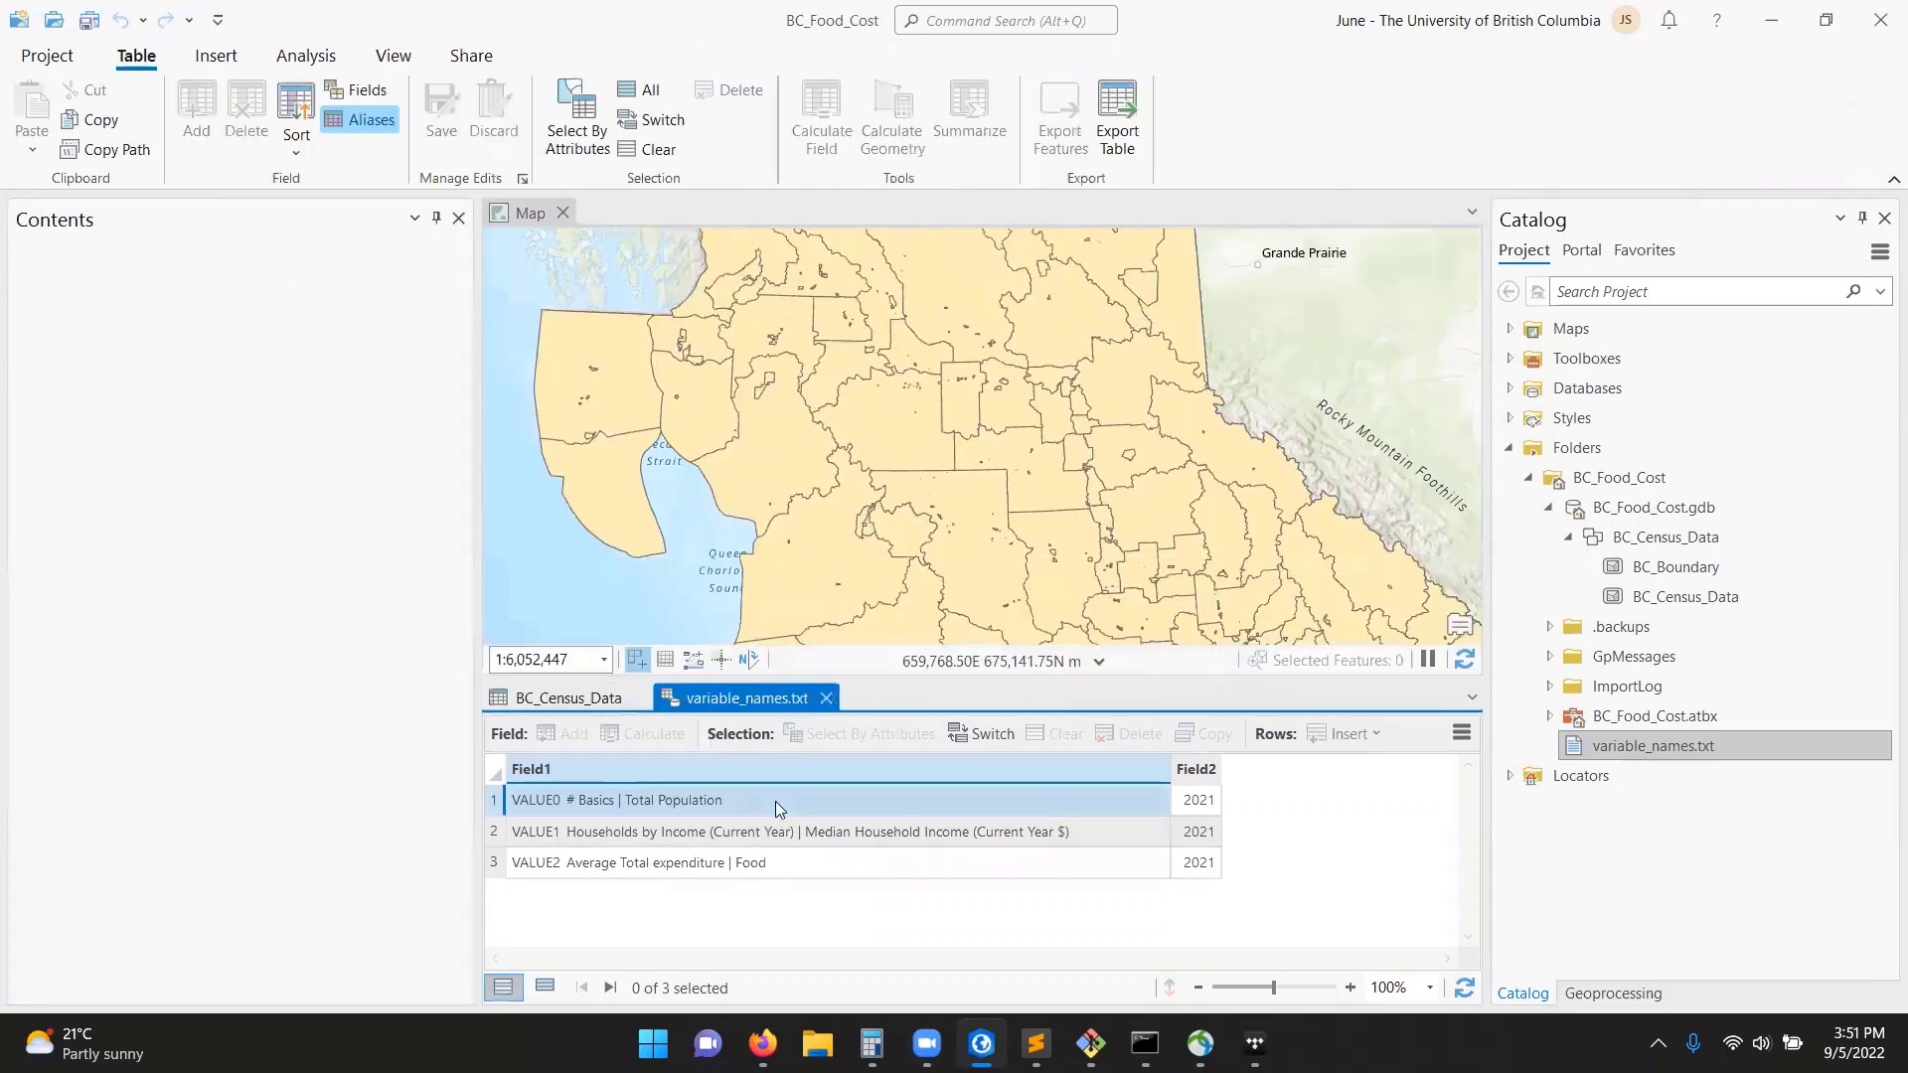
Open the fields view of the BC_Census_Data attribute table and enlarge it until all its fields are shown.
left_click(582, 705)
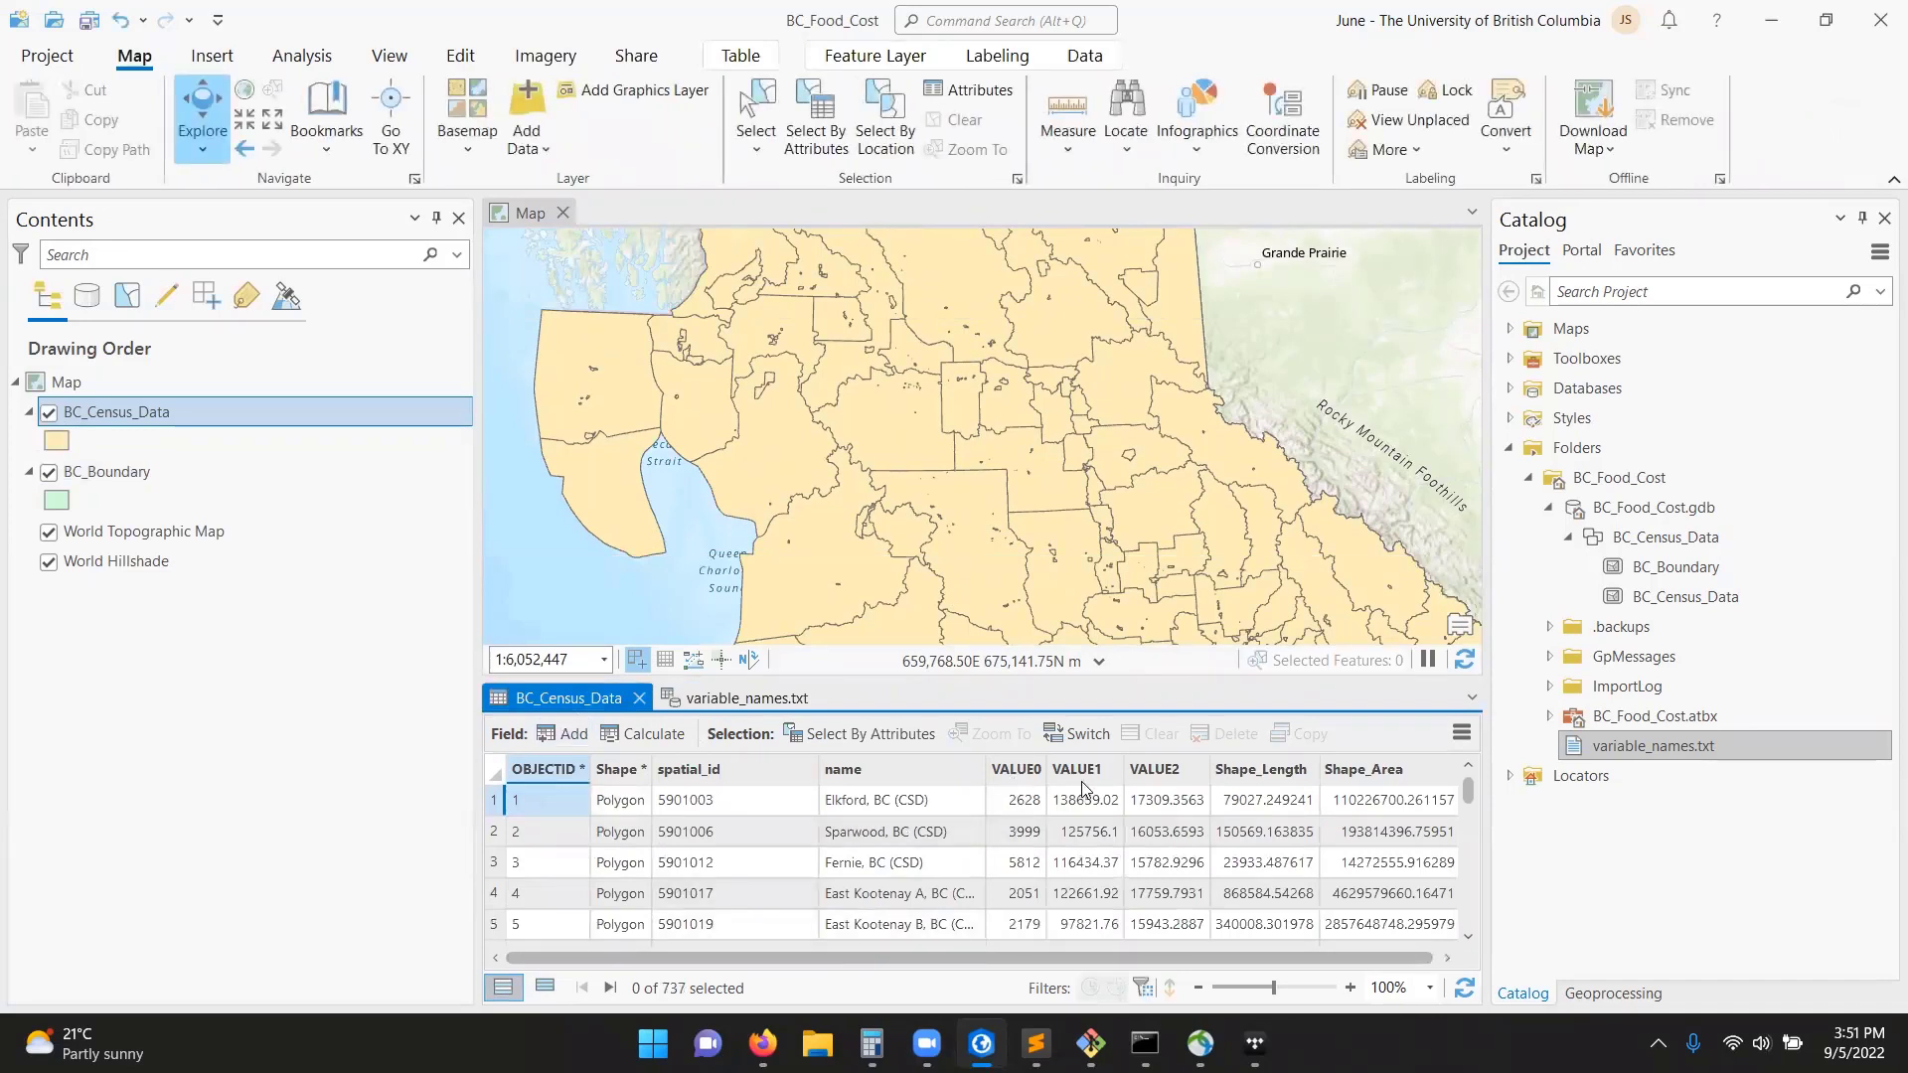
left_click(1028, 775)
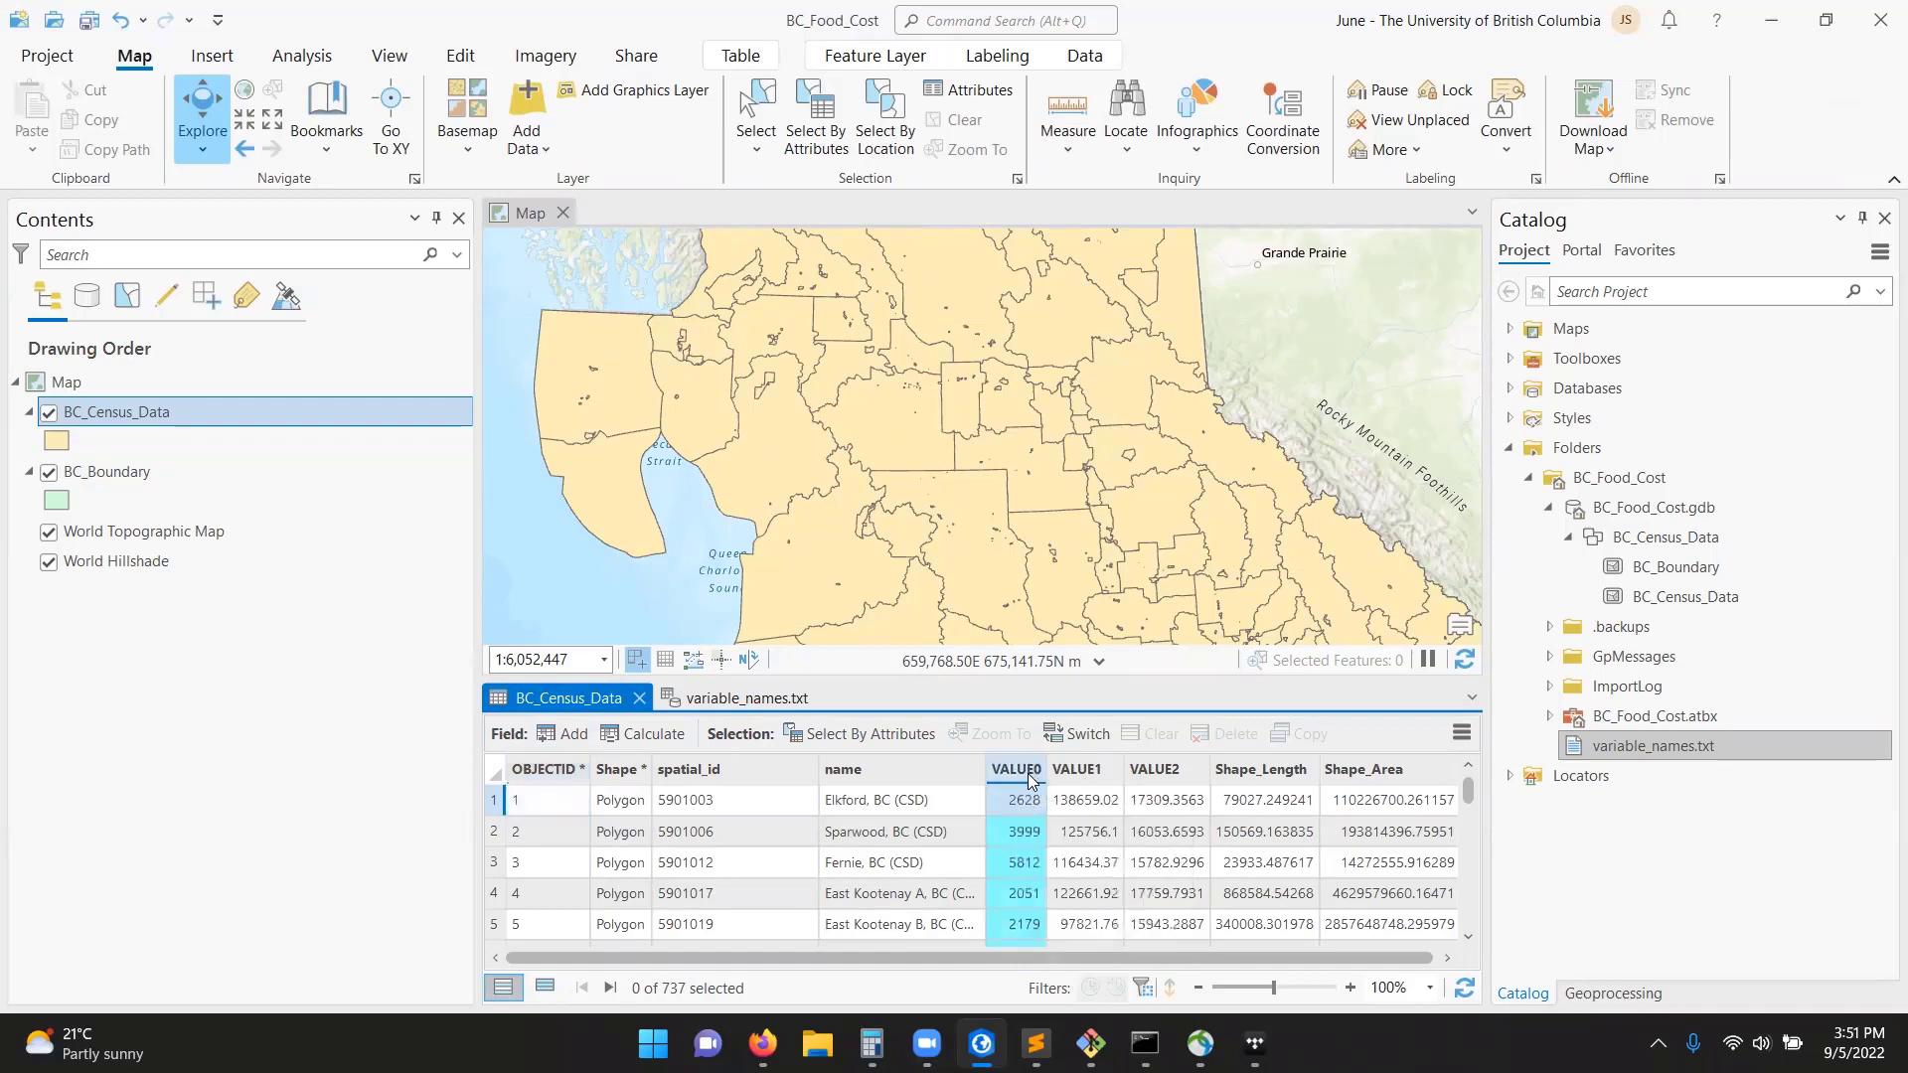
right_click(1026, 769)
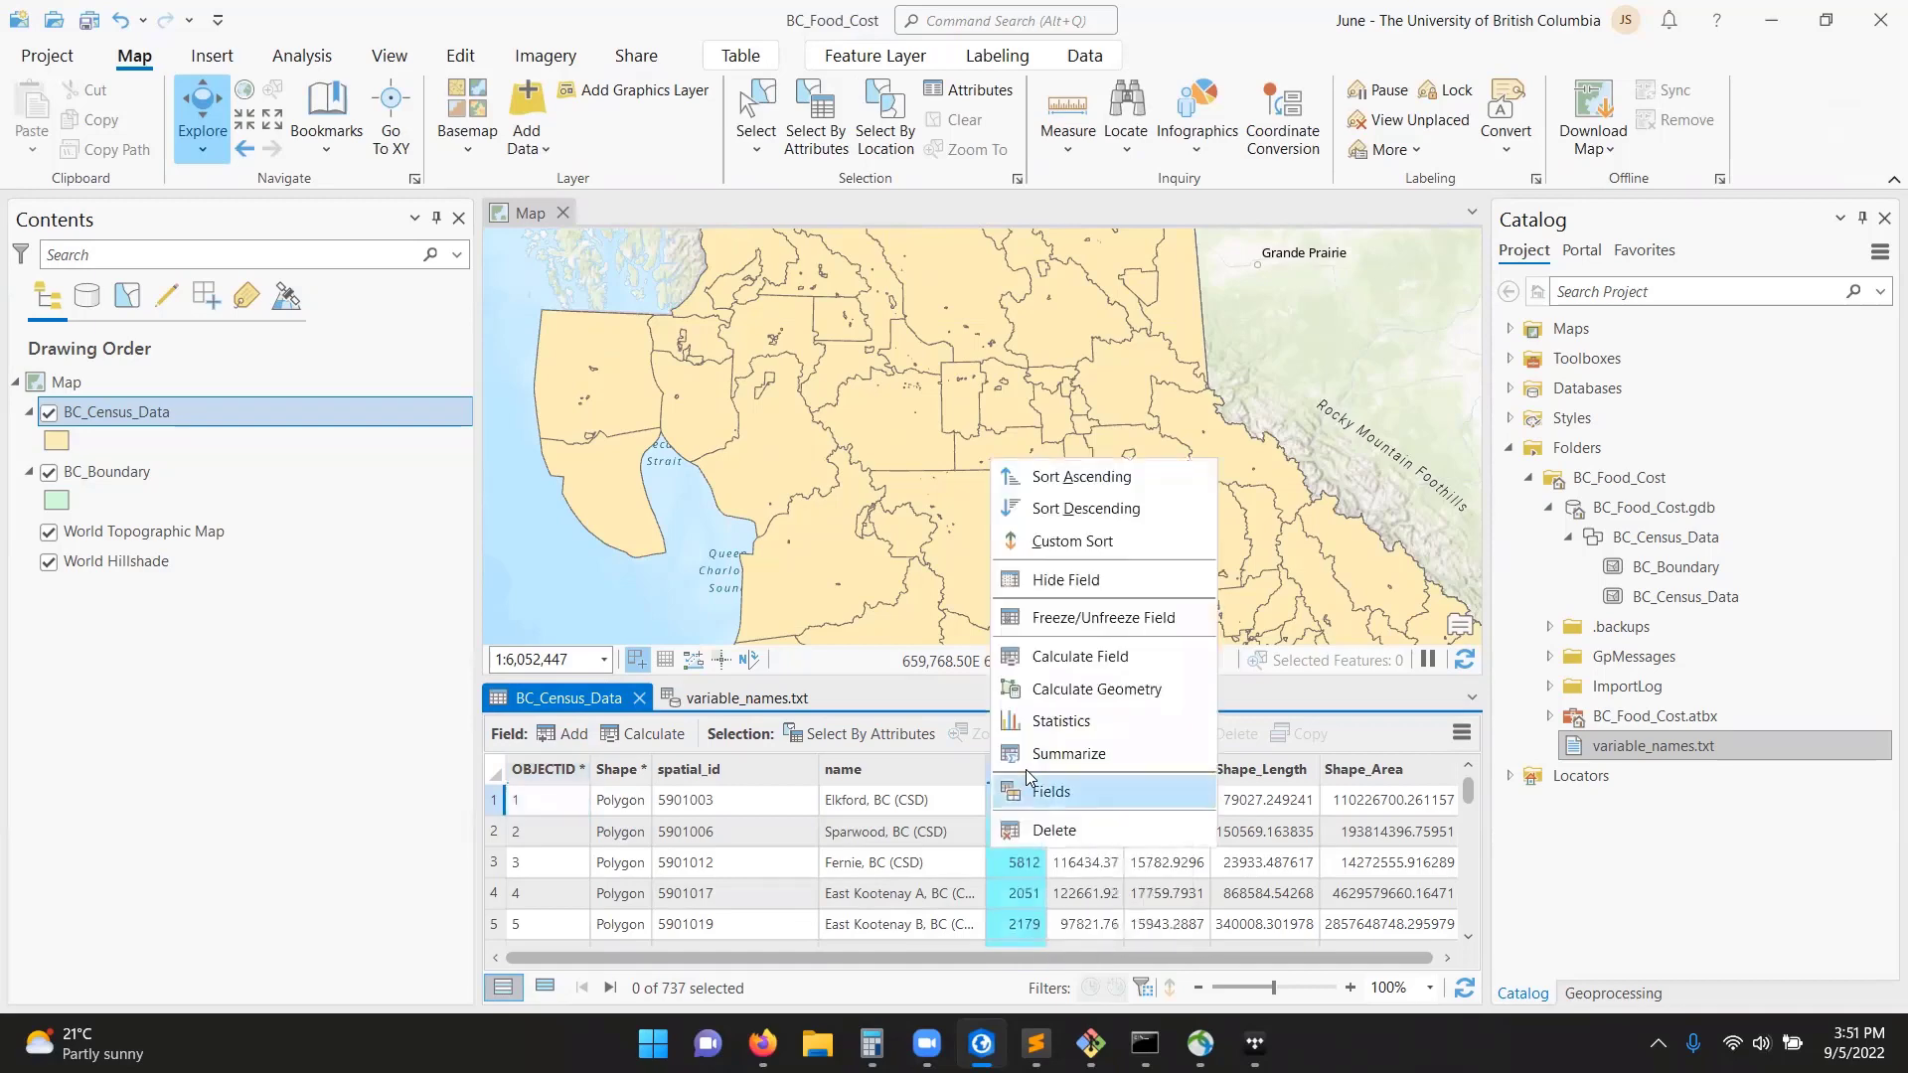
left_click(1072, 797)
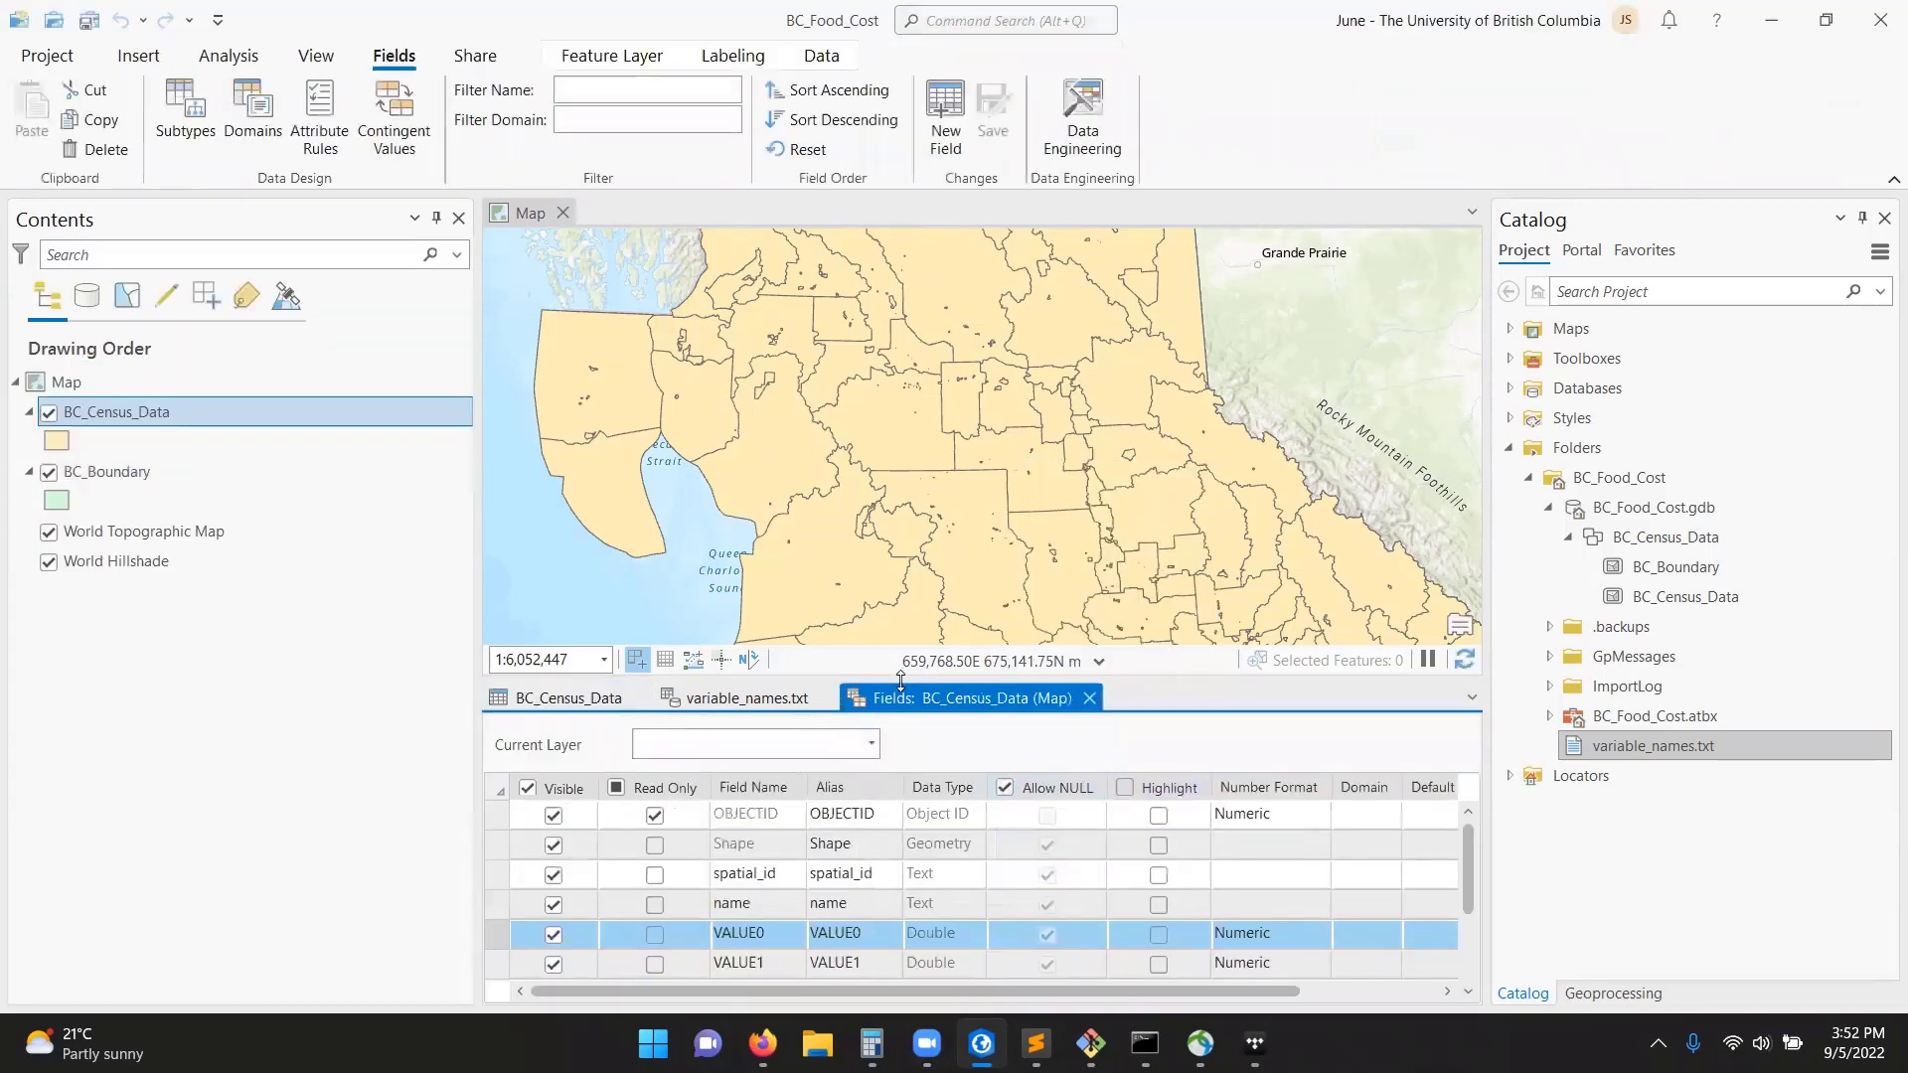
left_click_drag(903, 637, 902, 478)
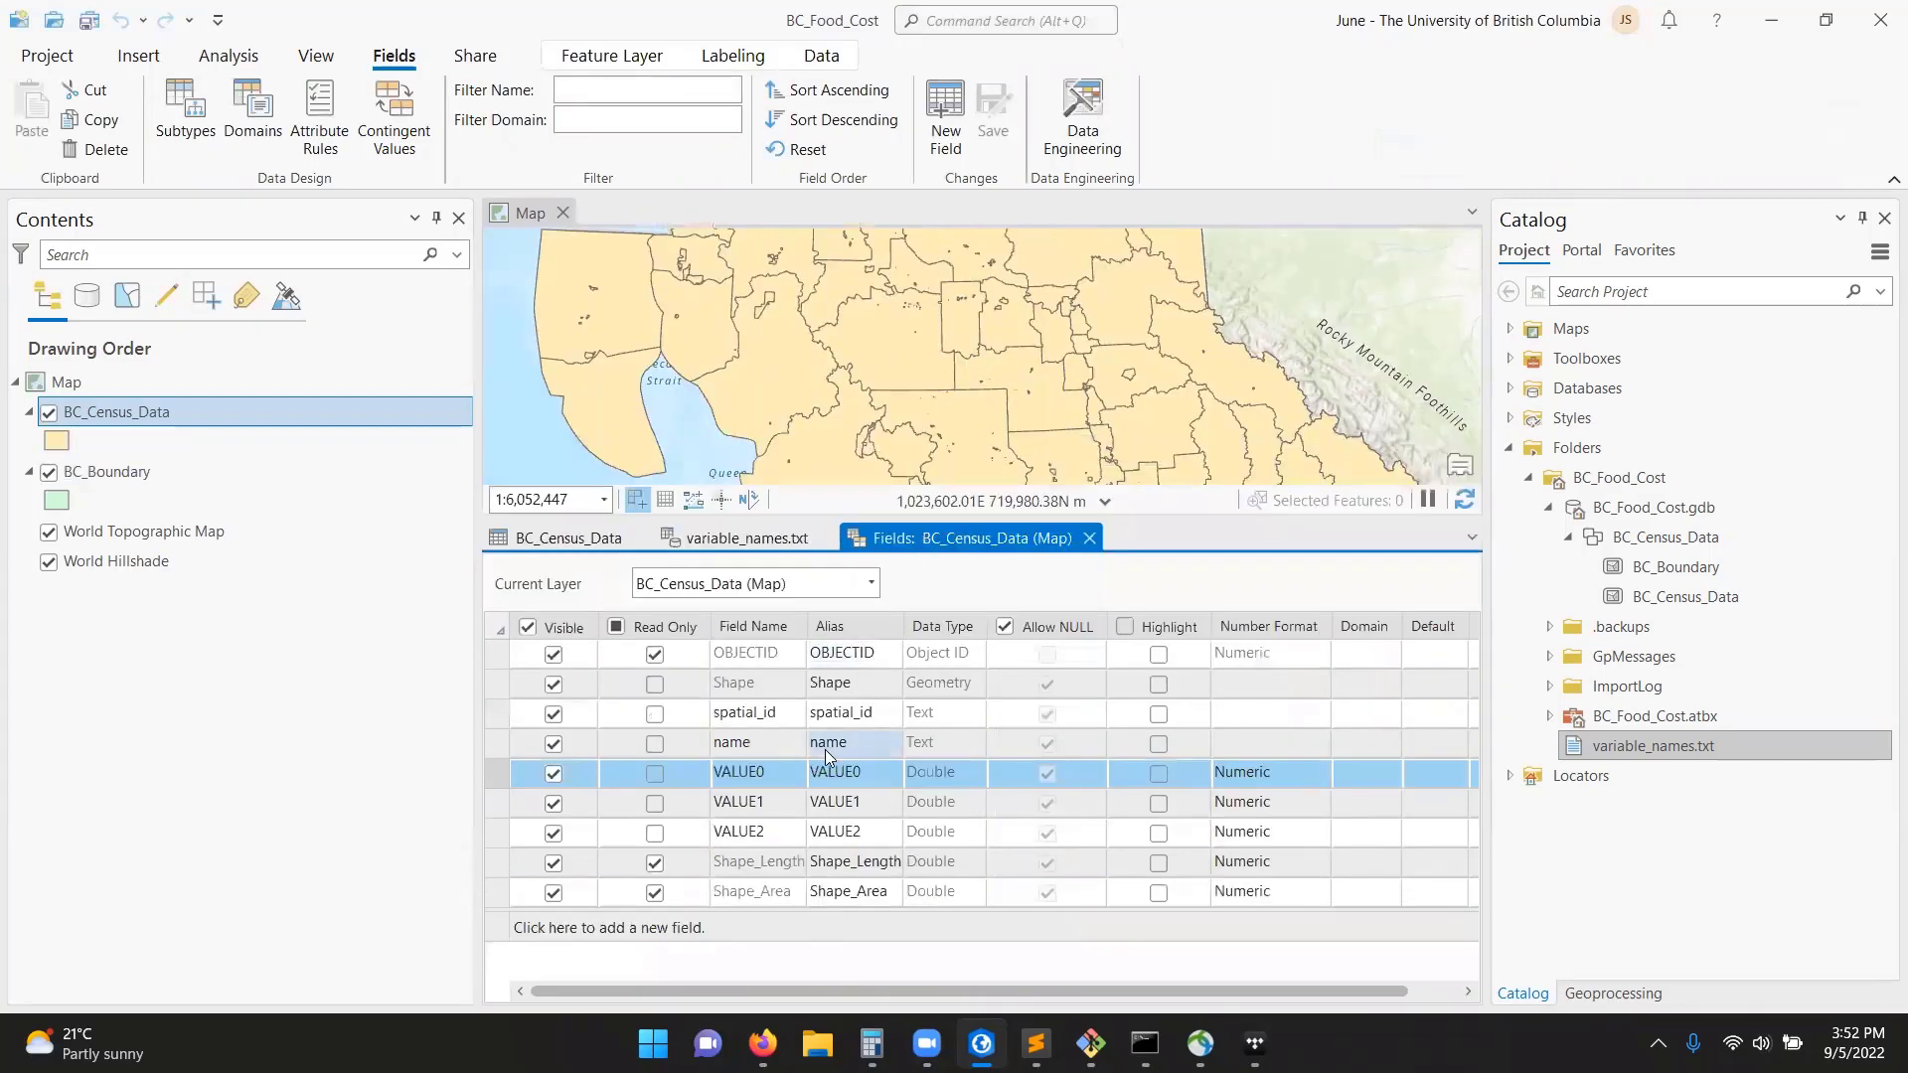
Check the VALUE0 description in variable_names.txt and set that field's name and alias to Population.
left_click(709, 537)
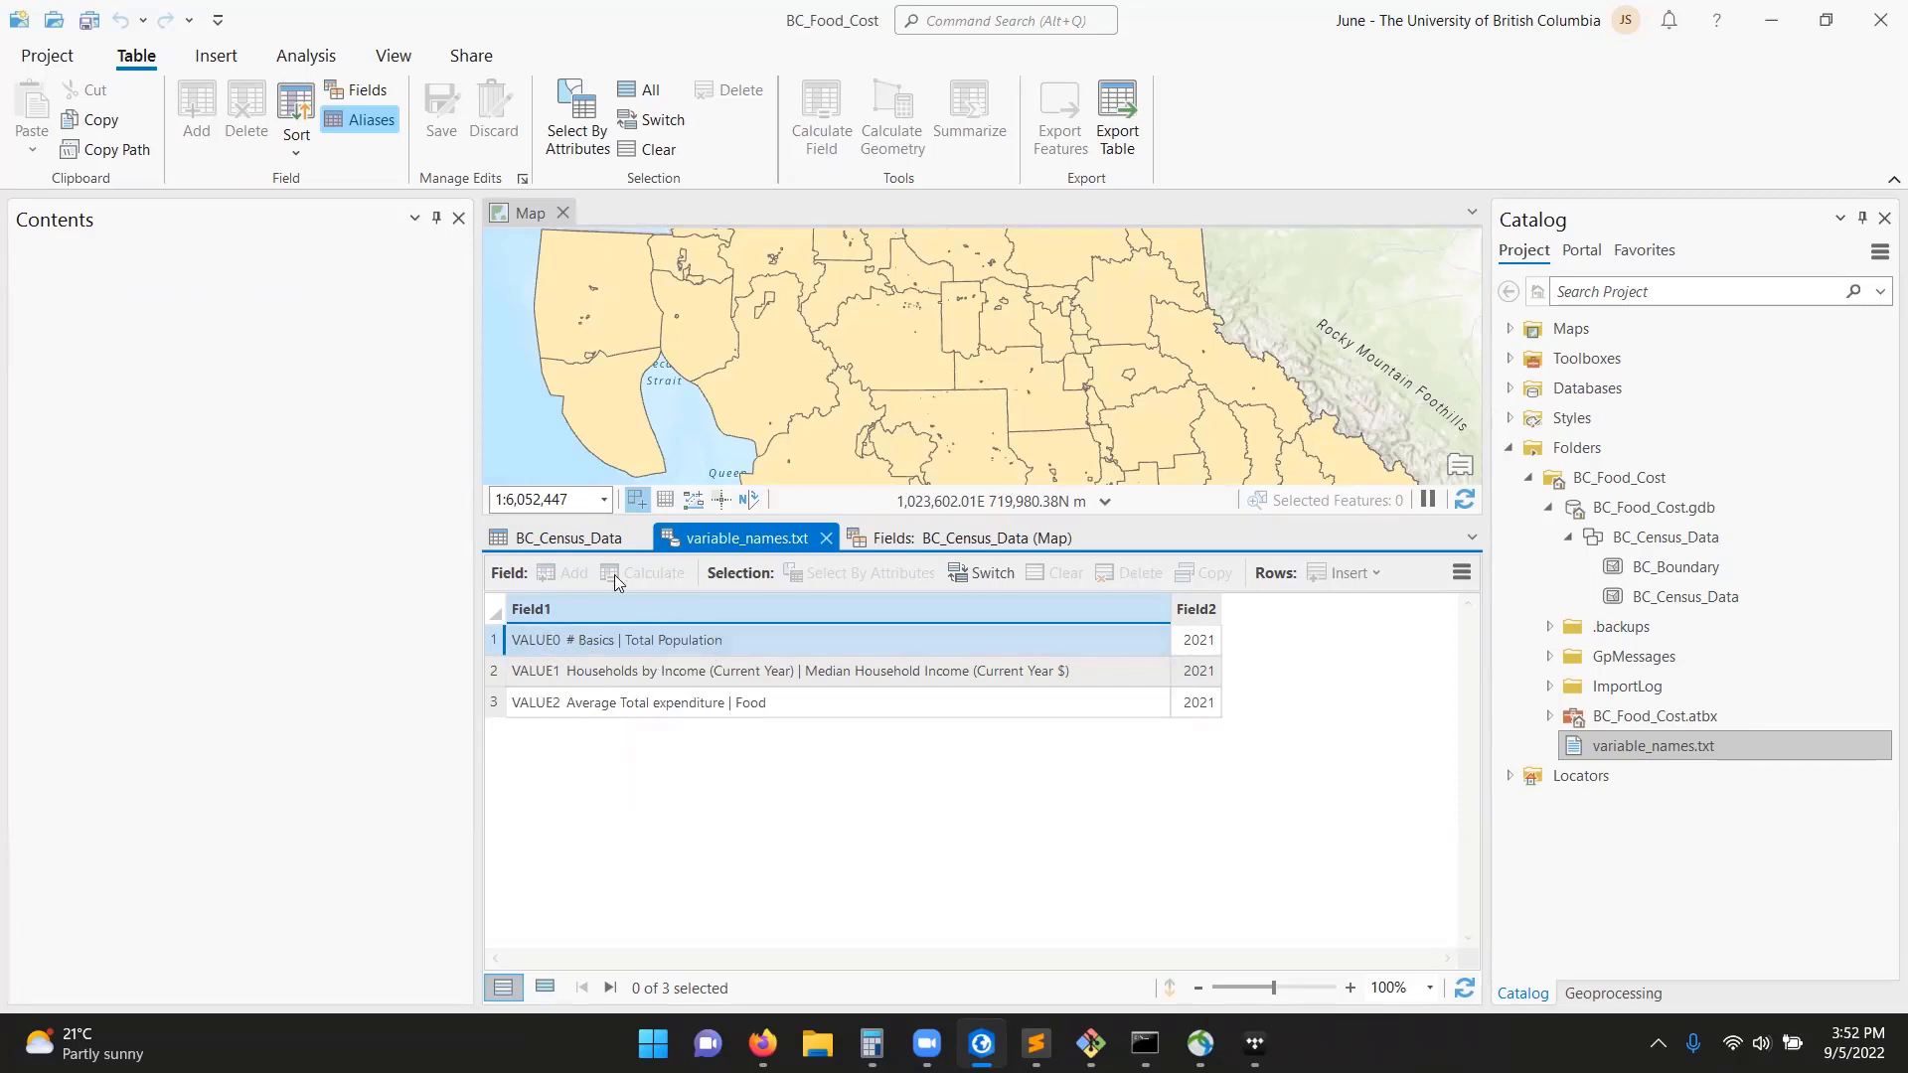
left_click(953, 537)
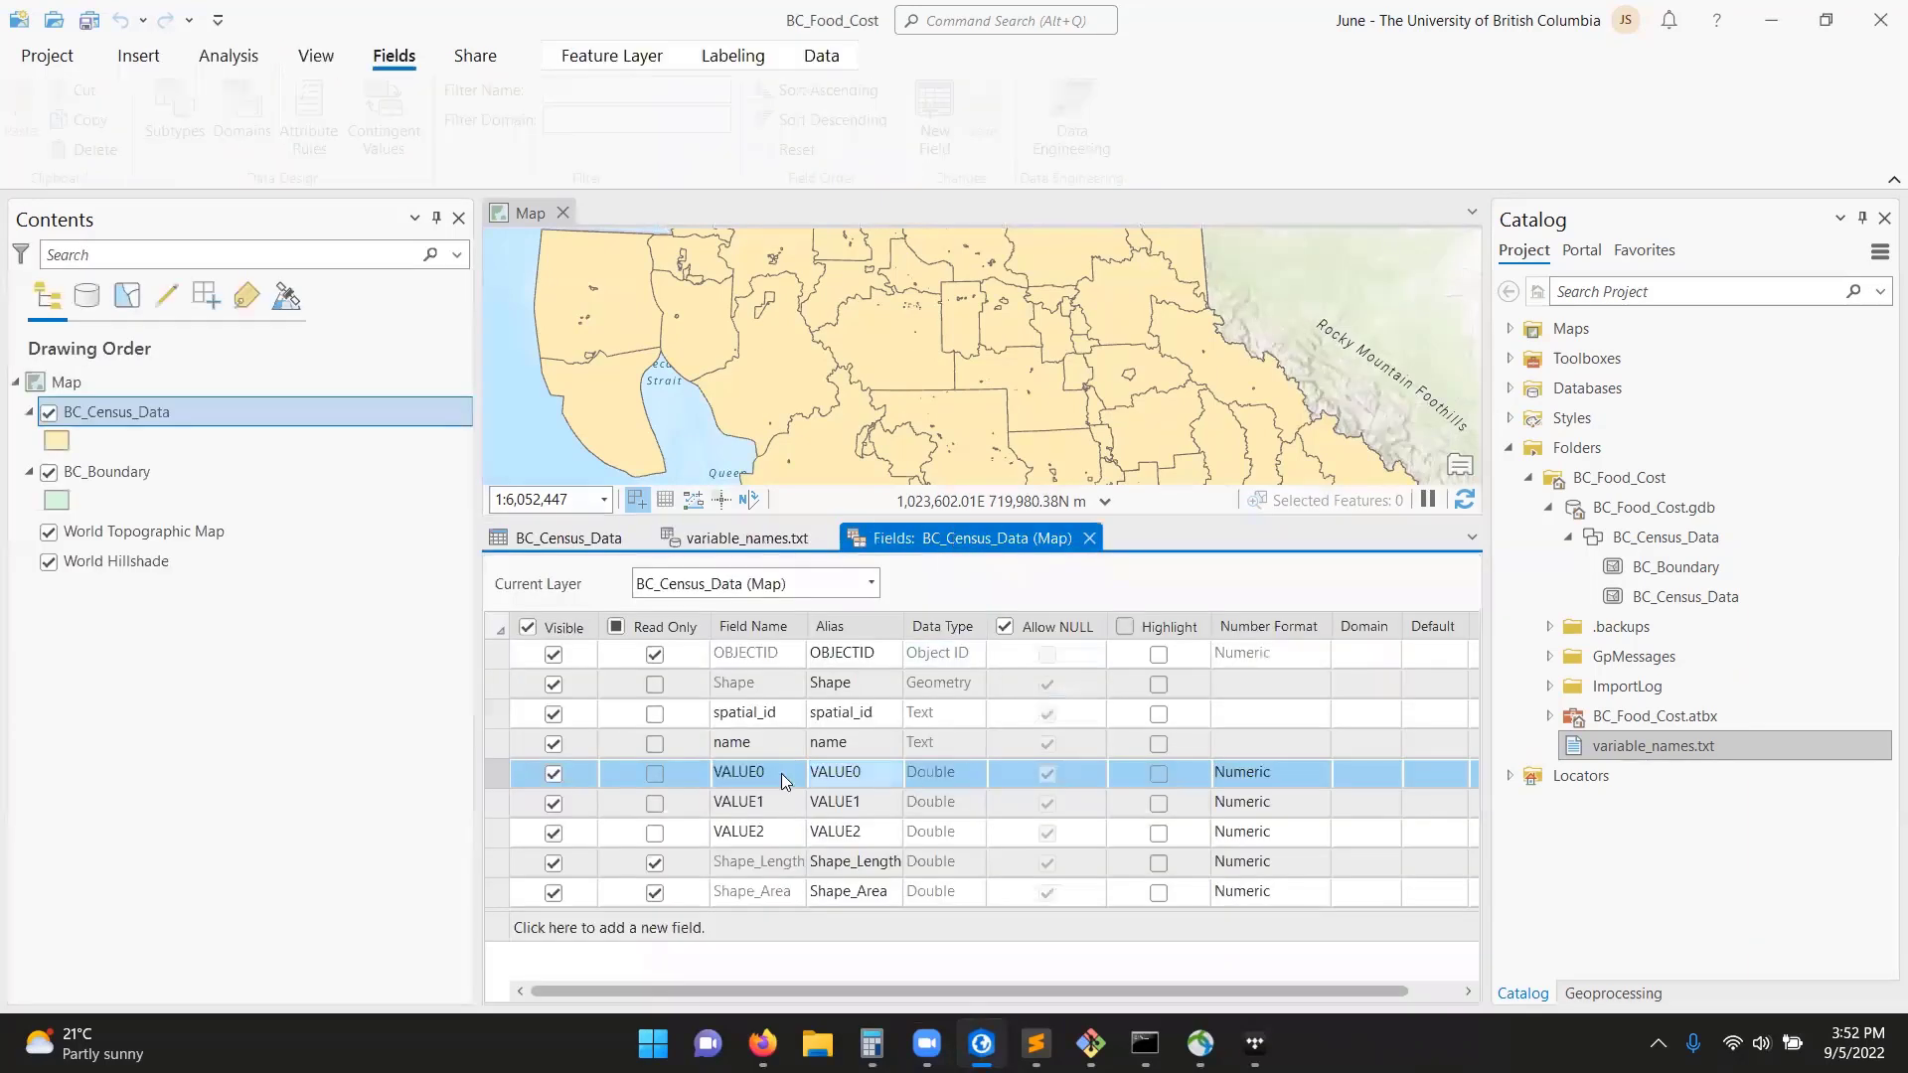
left_click(764, 771)
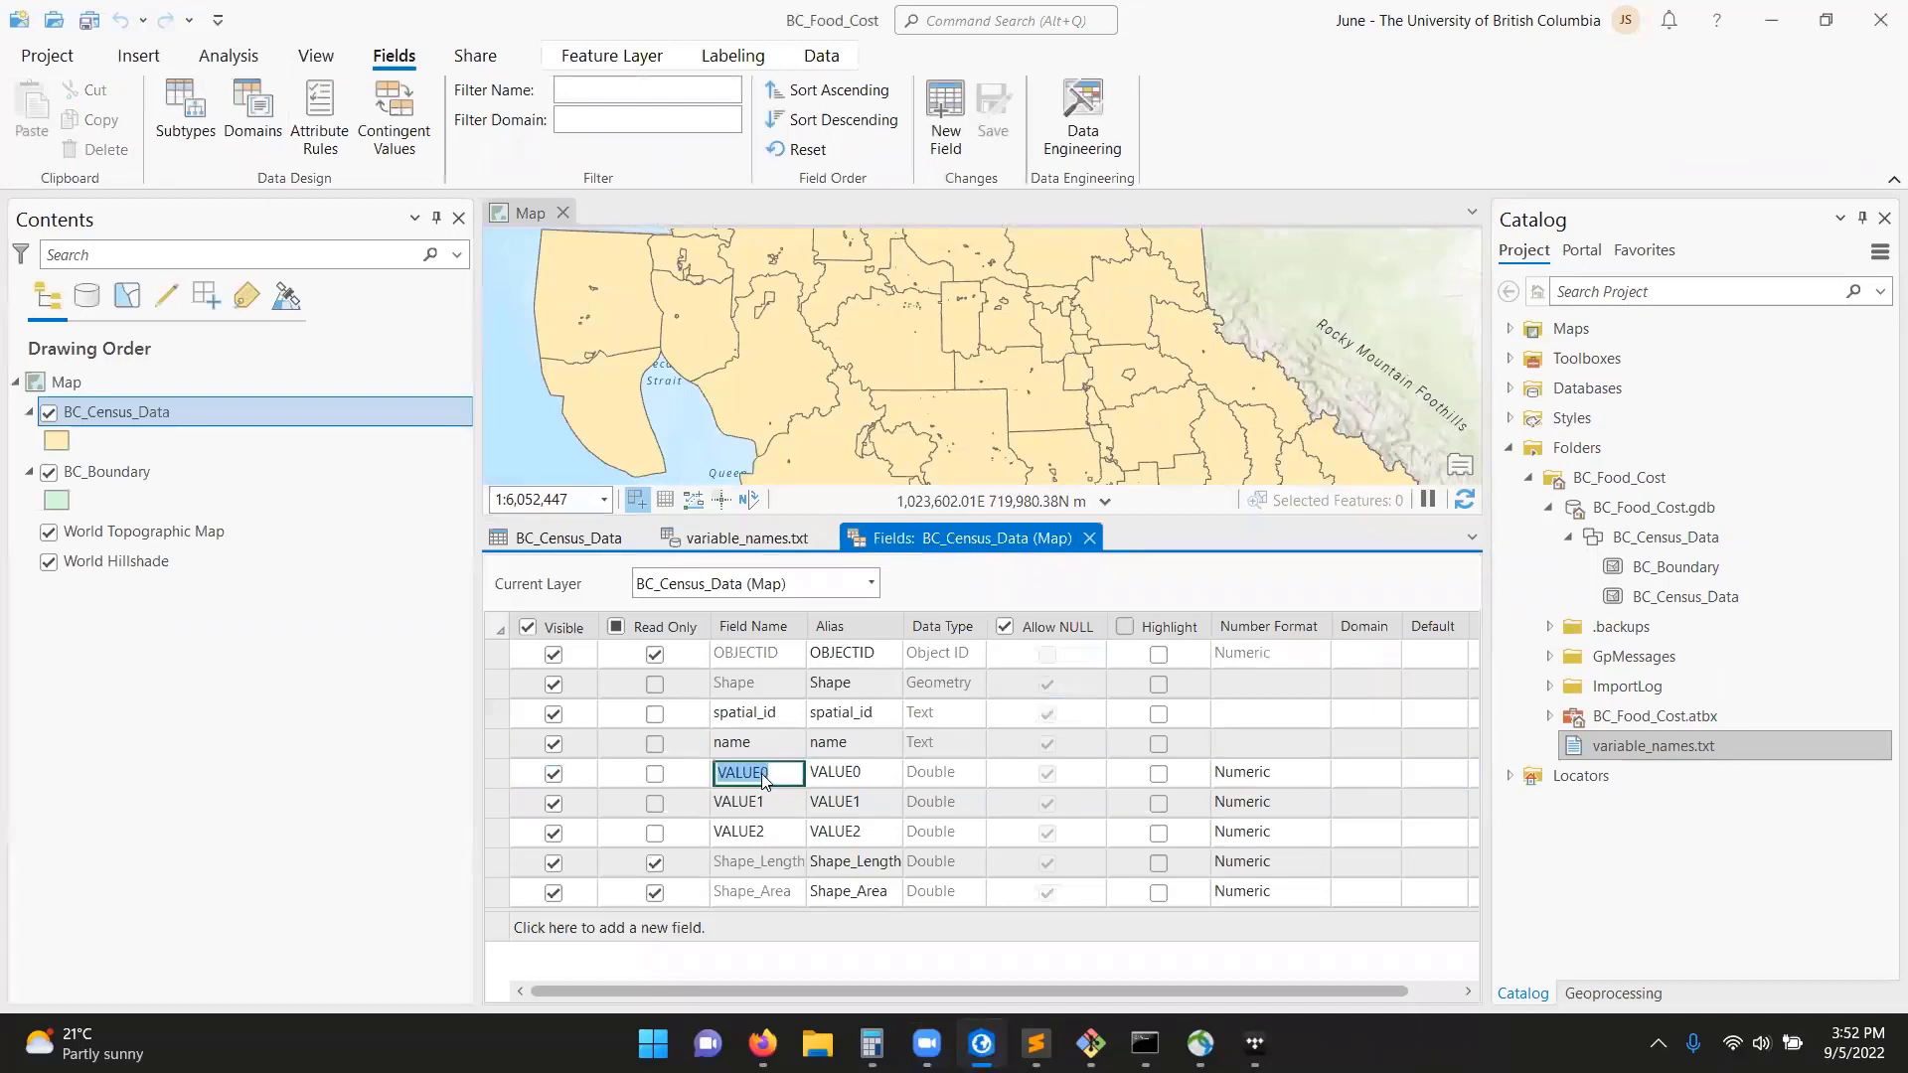
type("Pop")
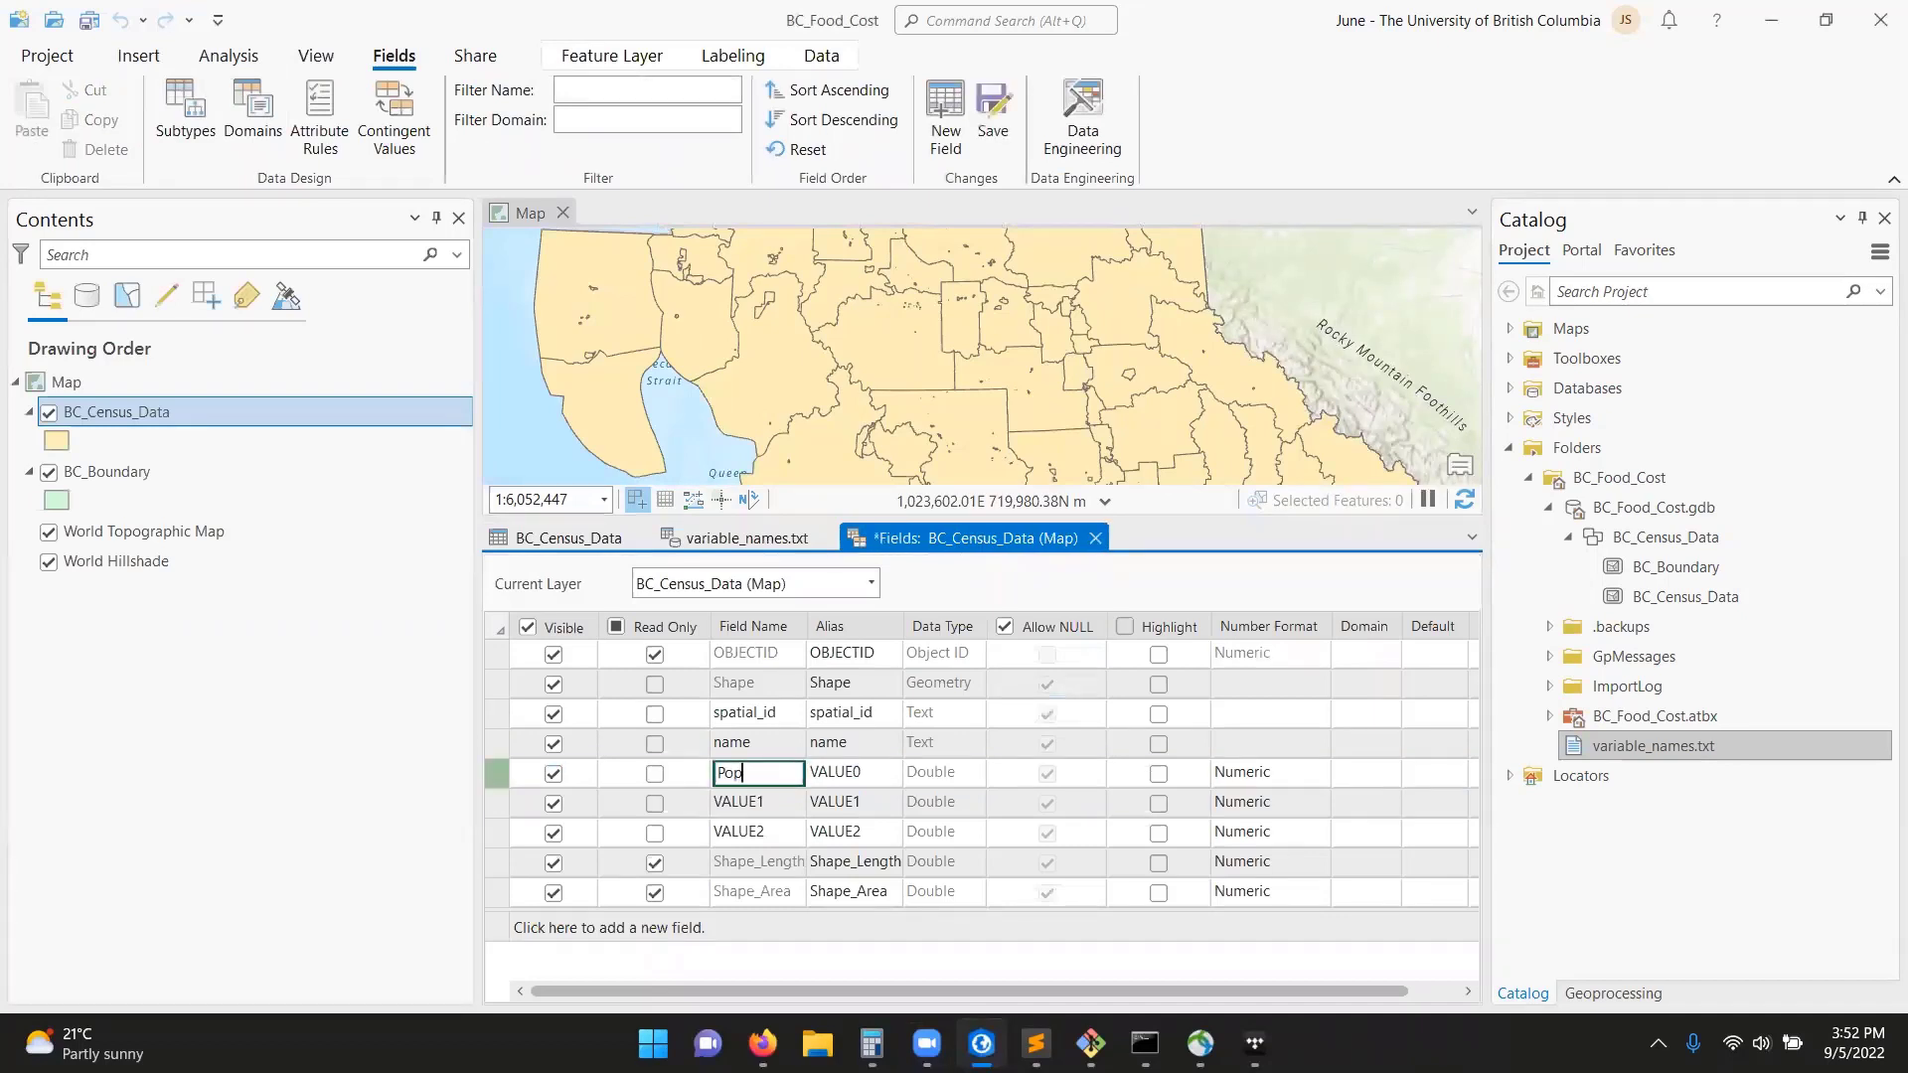
key("Return")
left_click(751, 773)
key("Tab")
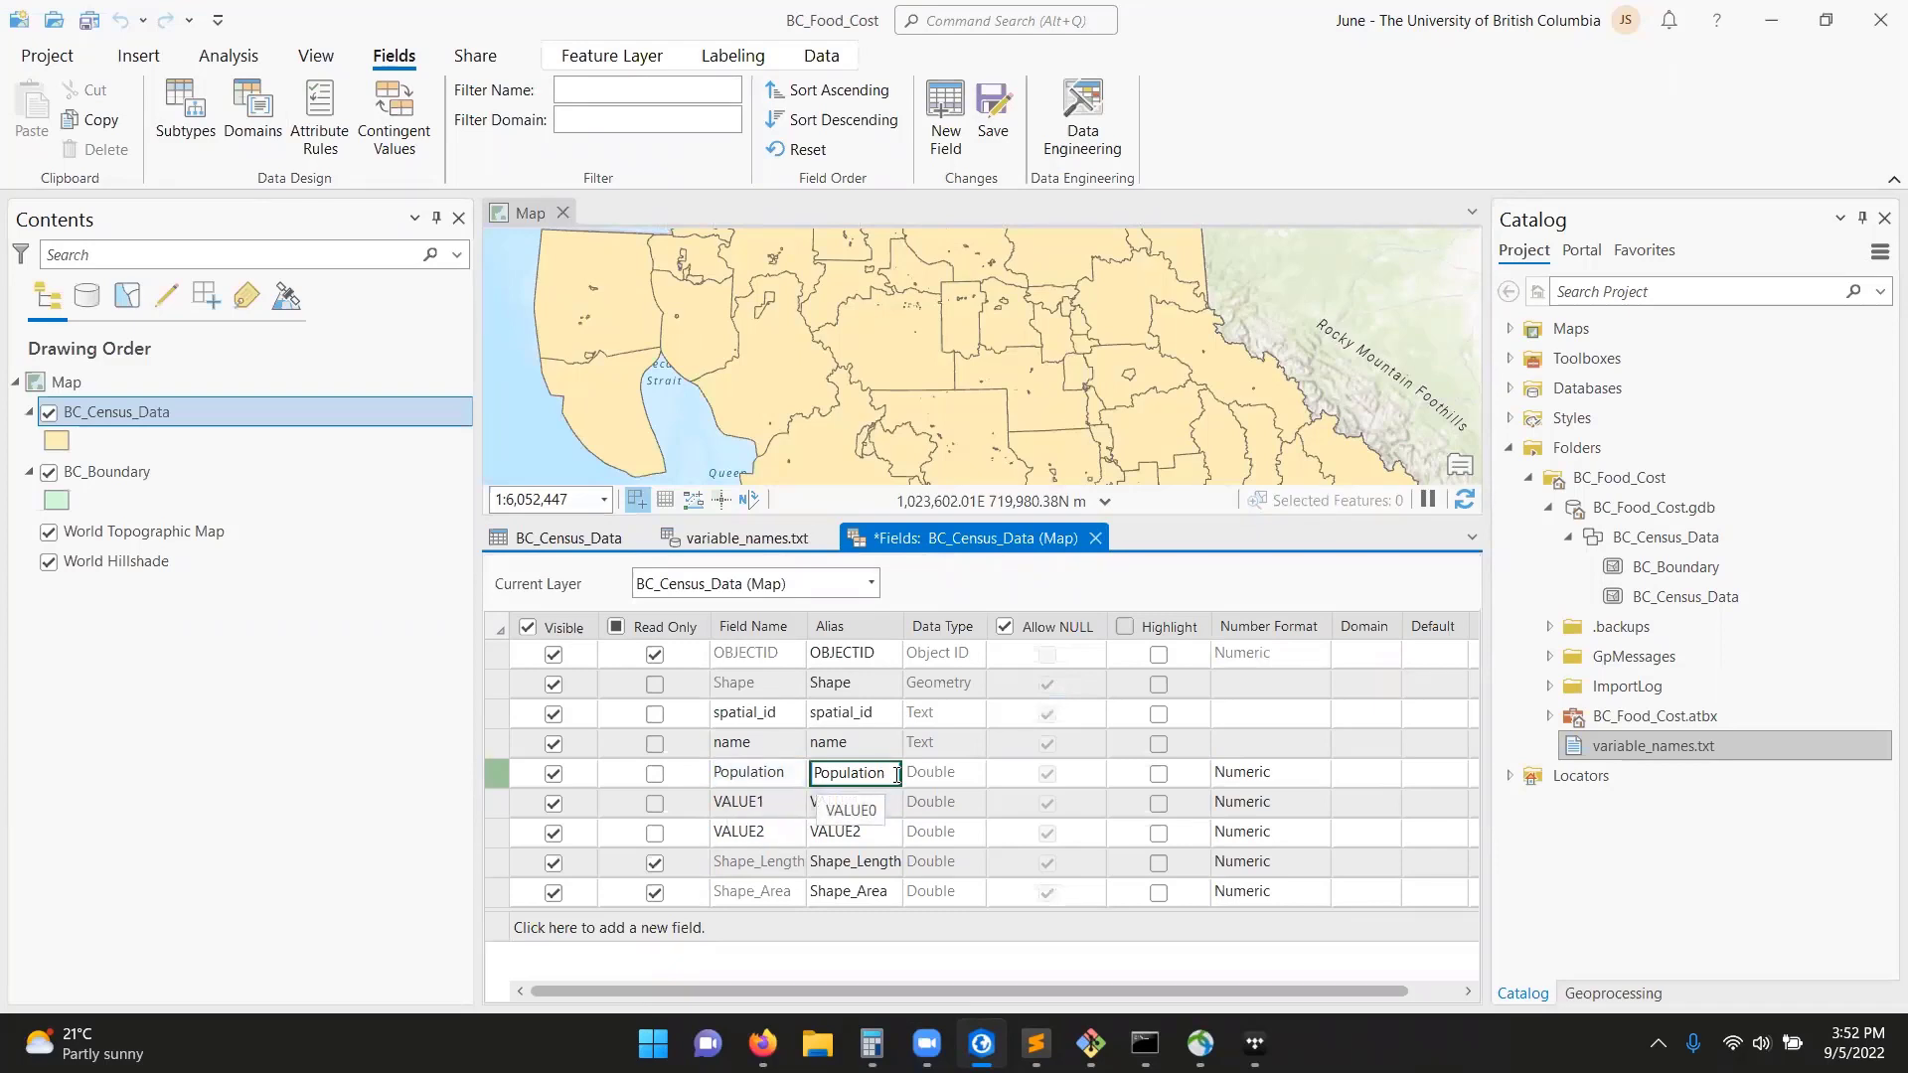
Check the VALUE1 description in variable_names.txt and set that field's name and alias to Income.
left_click(771, 803)
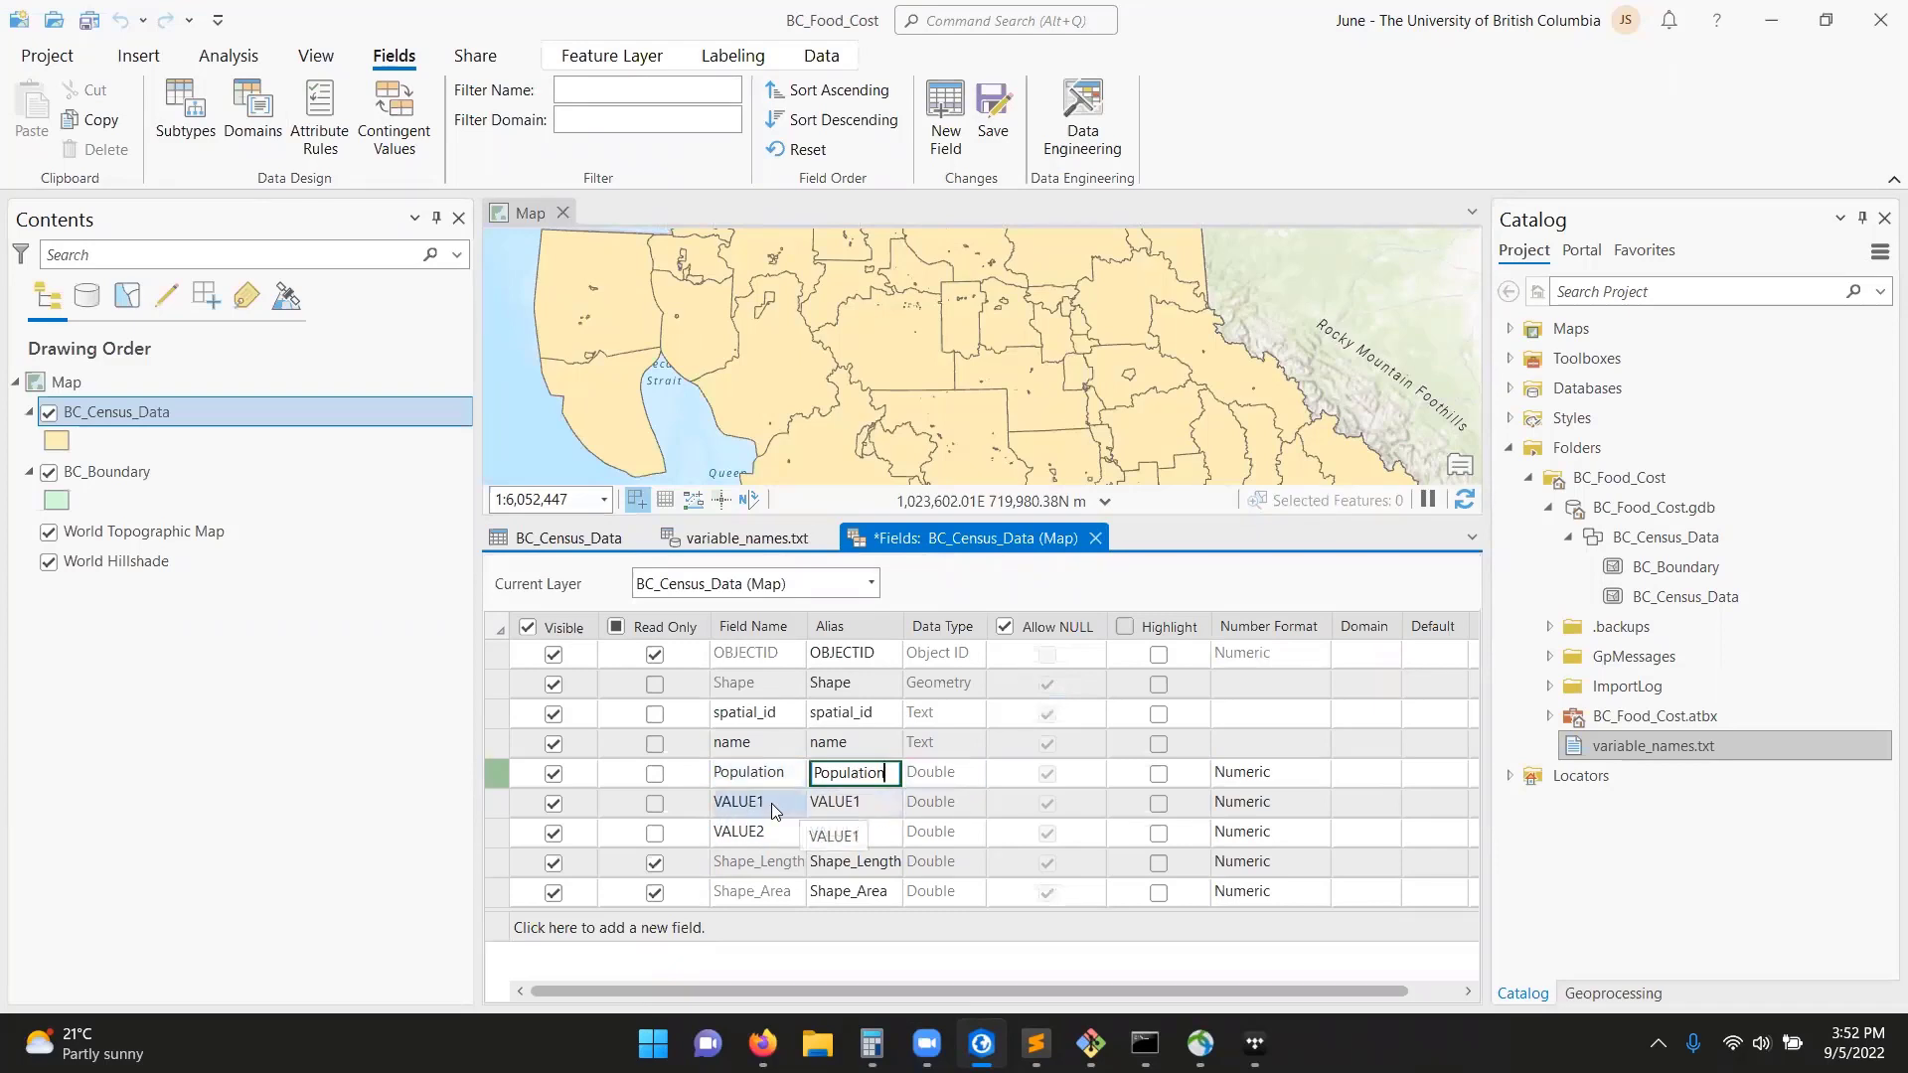
left_click(741, 538)
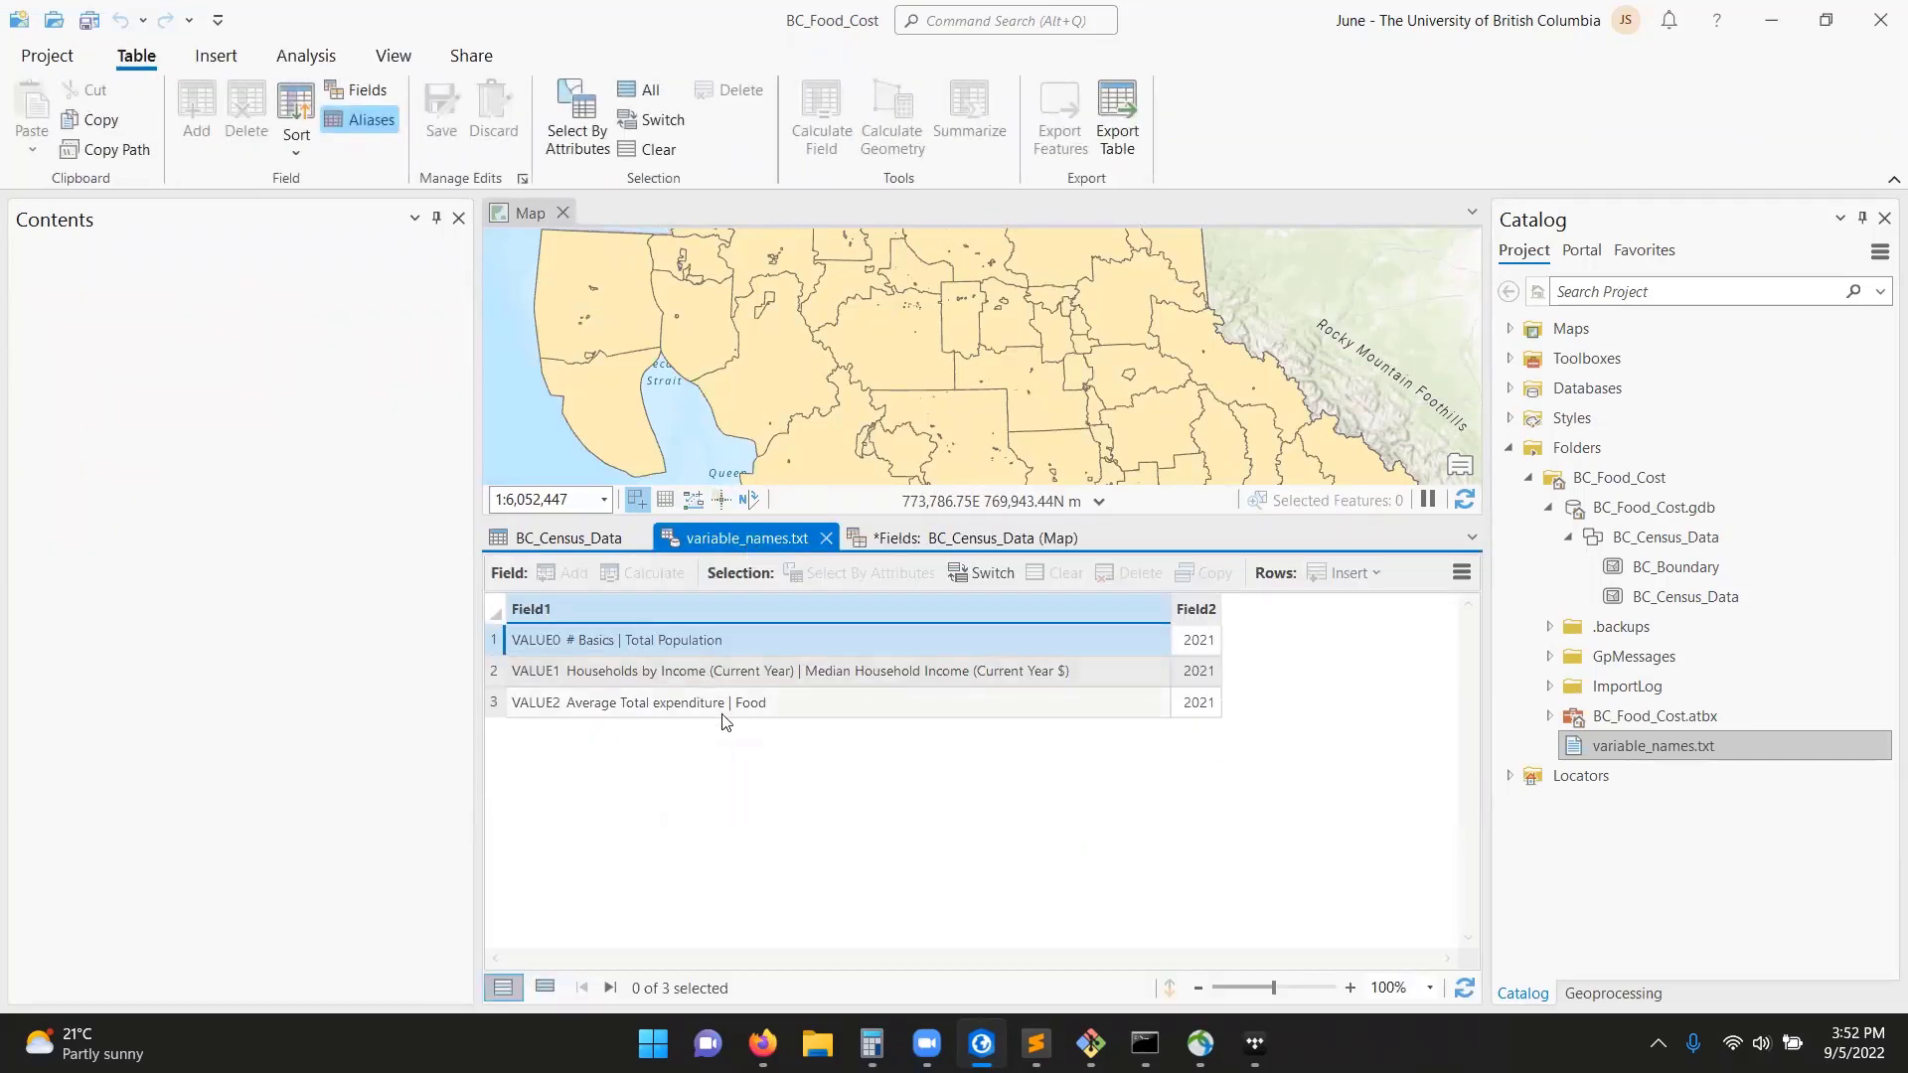
left_click(958, 538)
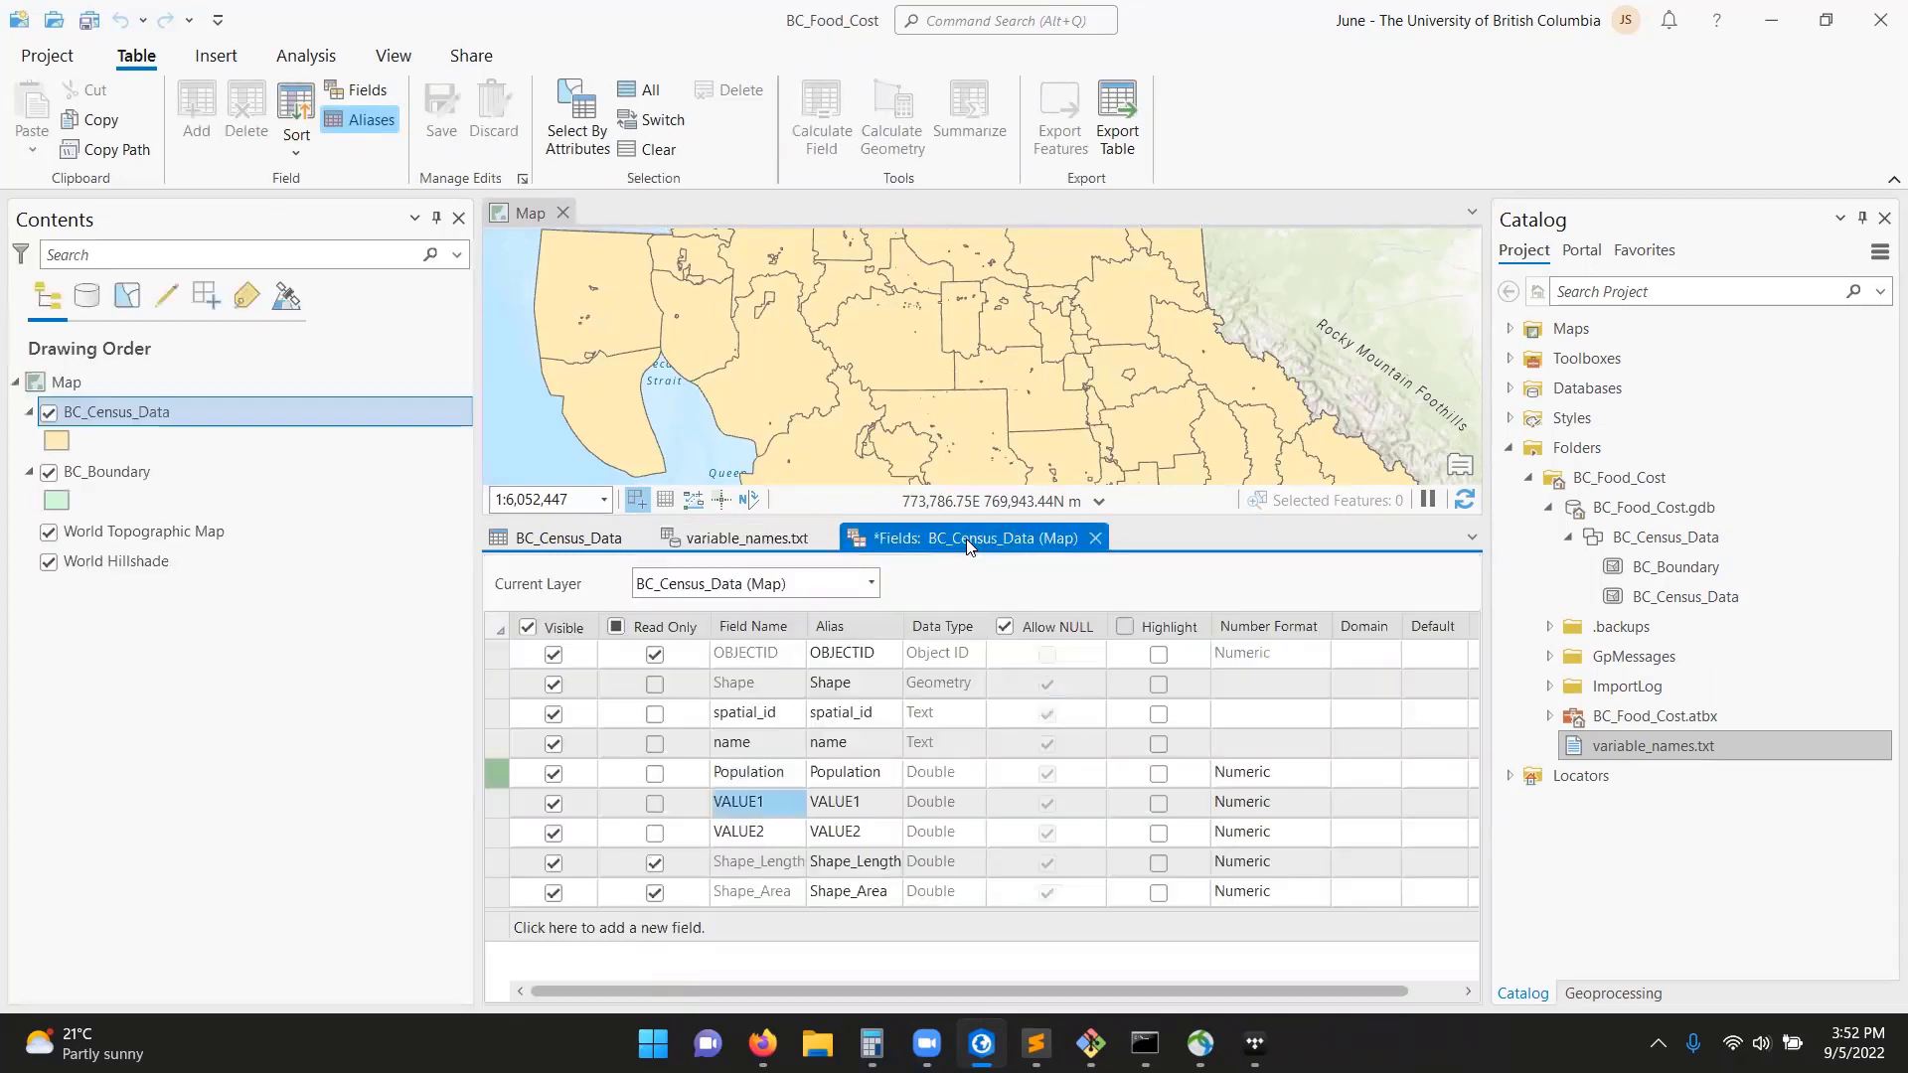
double_click(775, 807)
type("Income")
Set both the field name and the alias of VALUE2 to Food_Cost.
left_click(756, 829)
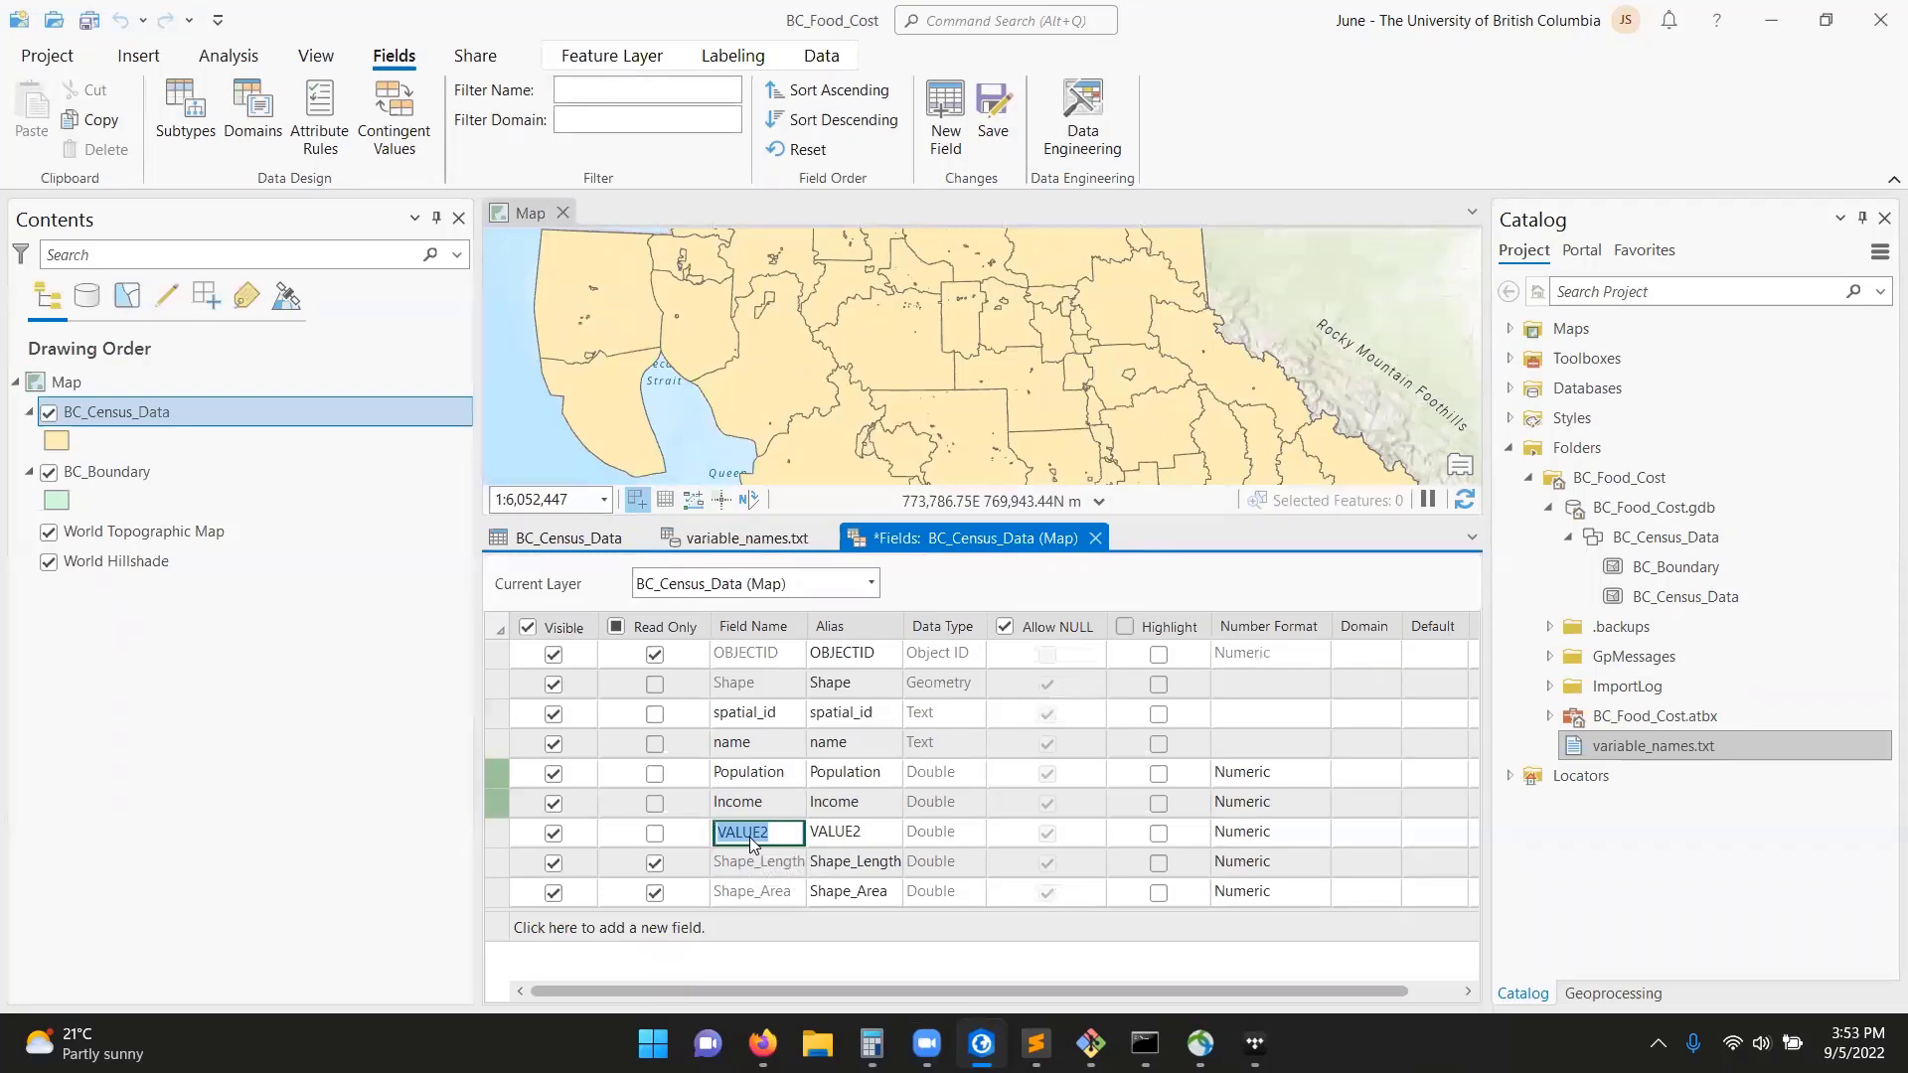
type("Food_cost")
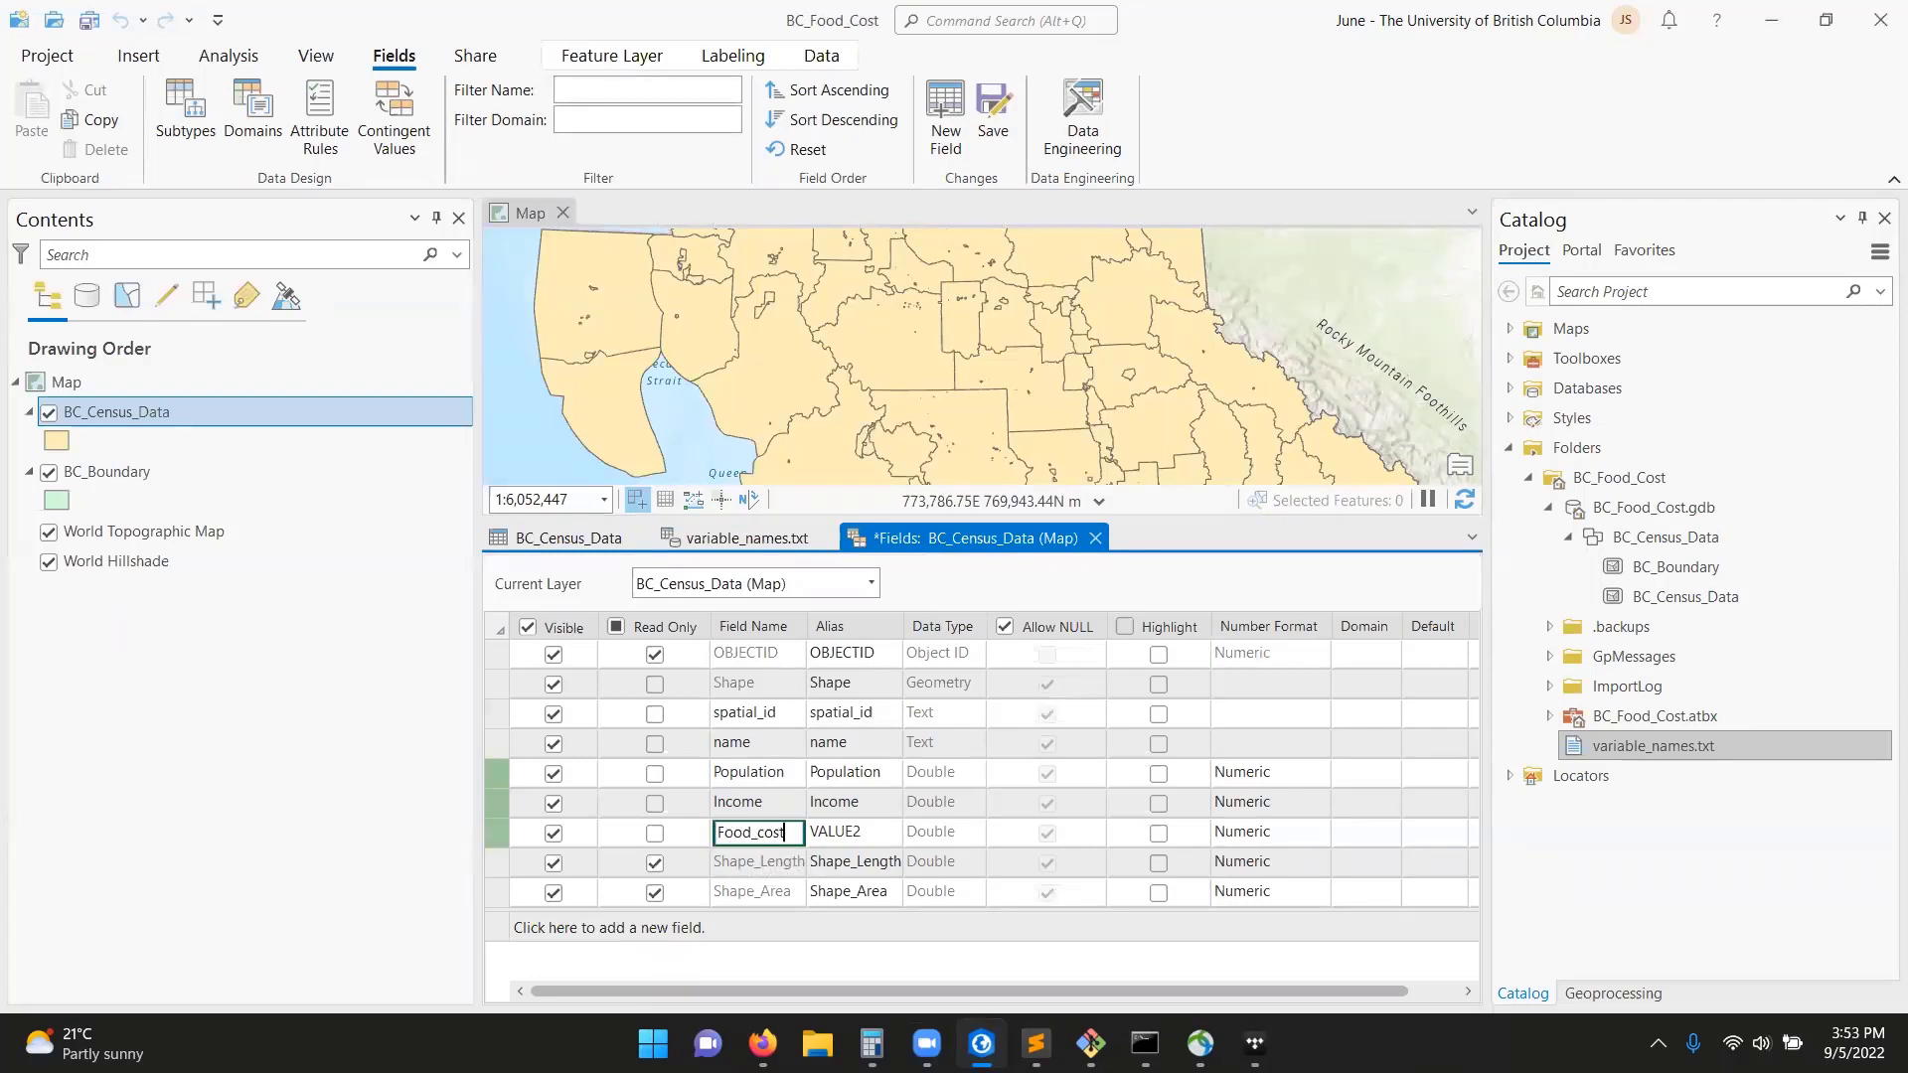
key("BackSpace")
key("BackSpace")
key("BackSpace")
key("BackSpace")
type("Cost")
key("Tab")
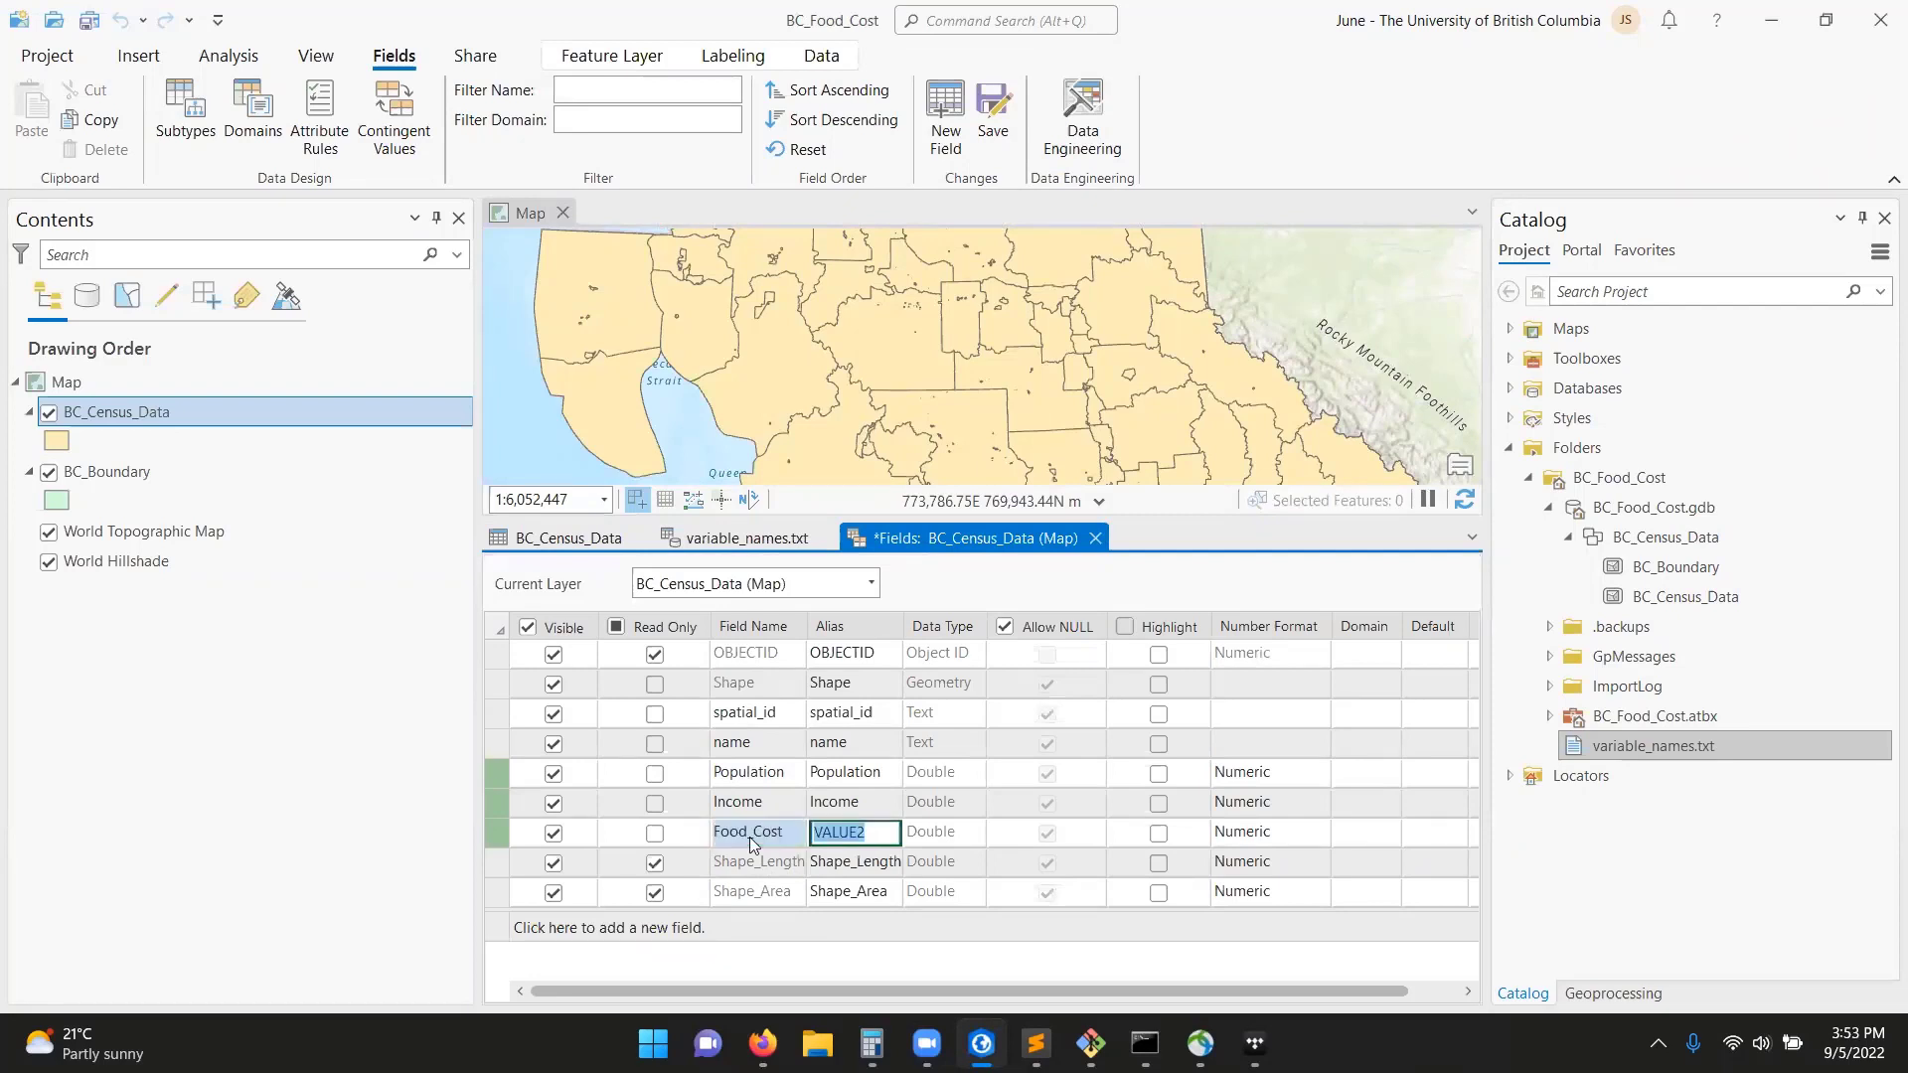
type("Food_Cost")
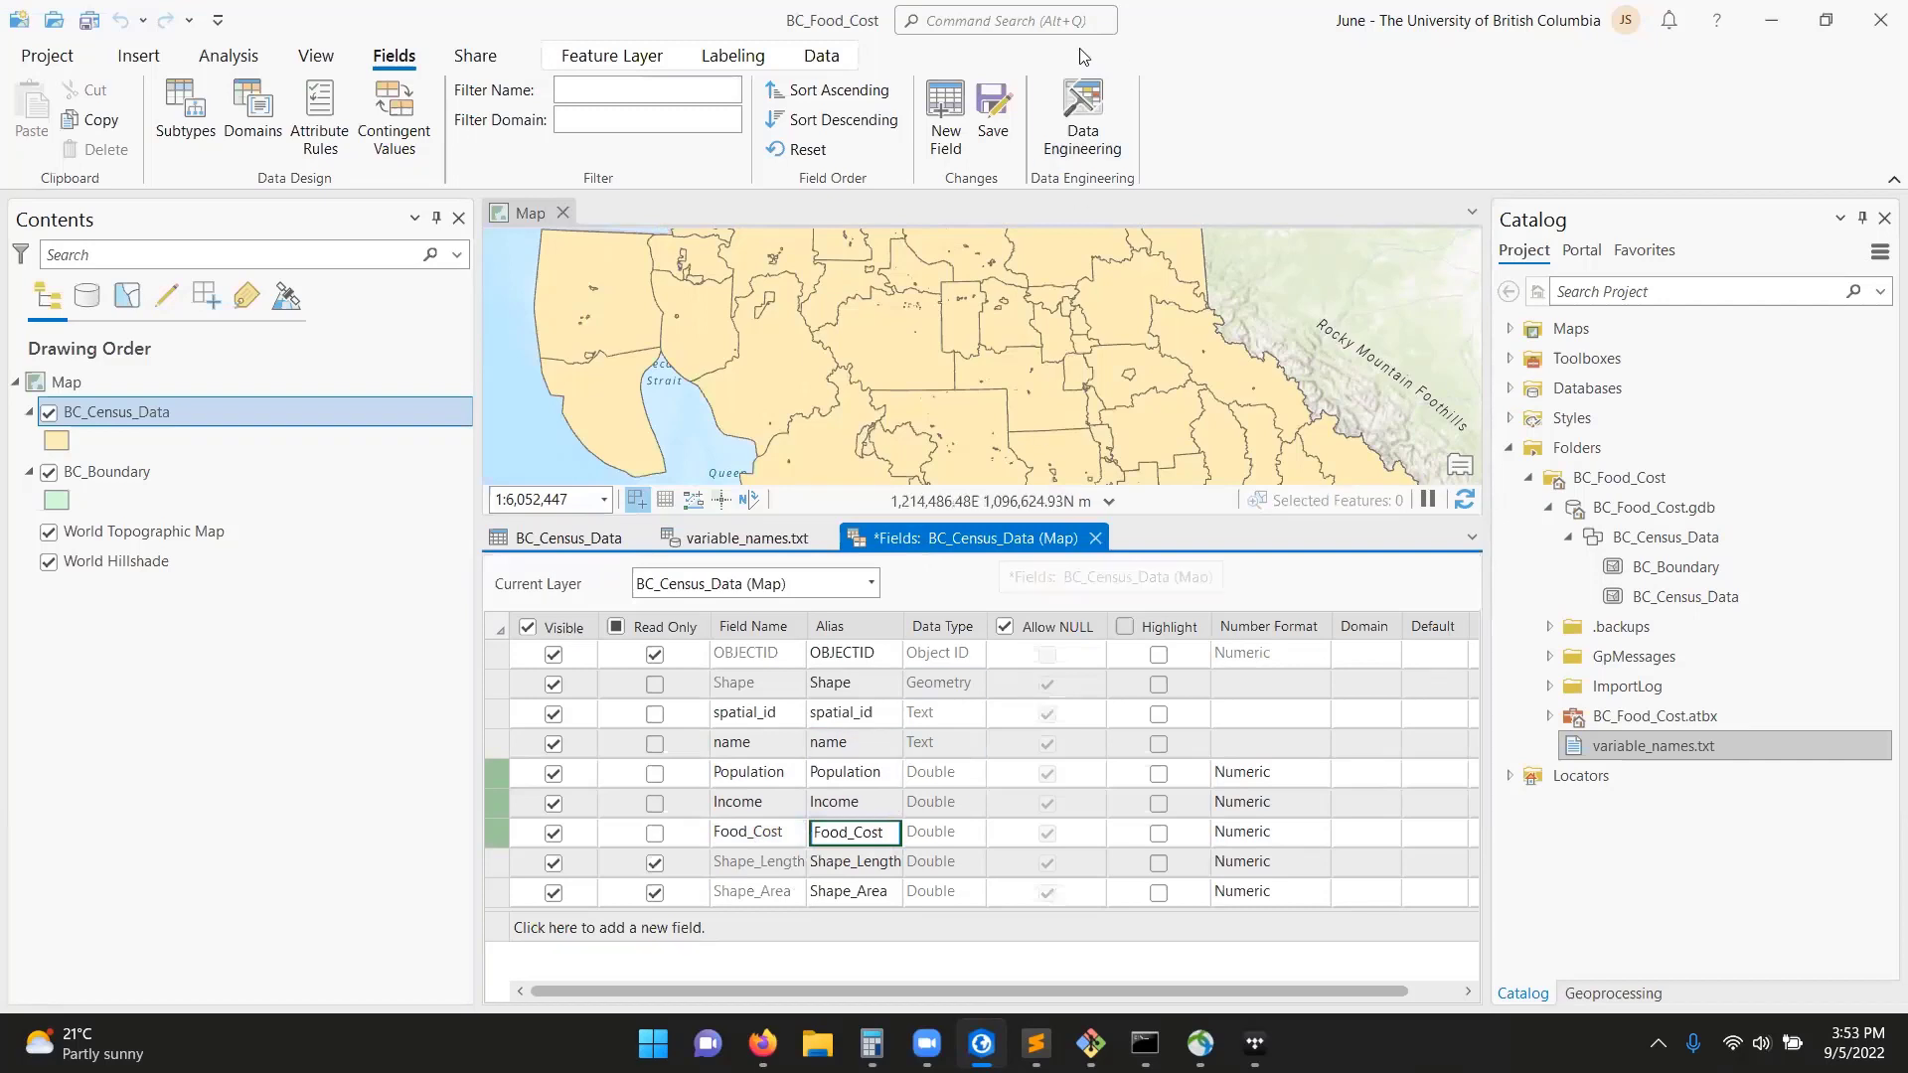
Save the field changes, then close the fields view and the variable_names.txt table.
left_click(994, 107)
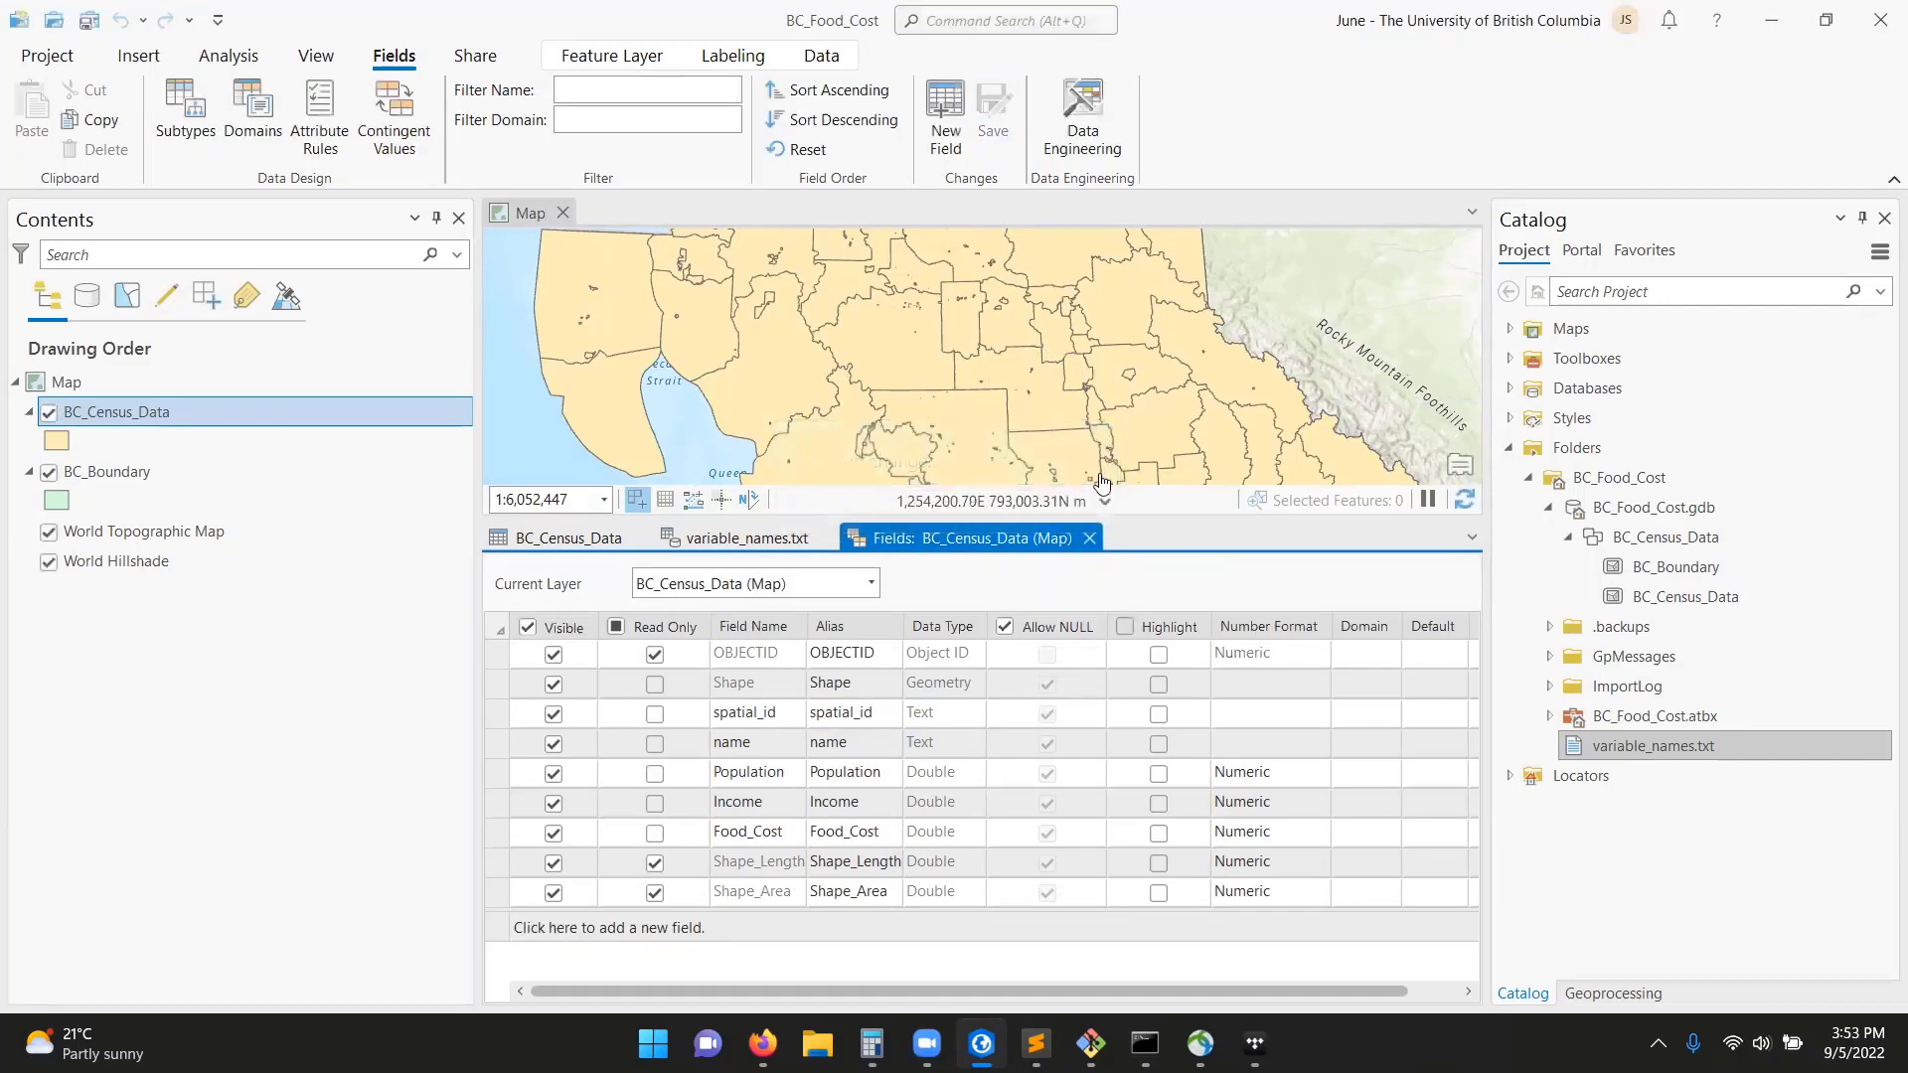
left_click(1090, 537)
left_click(824, 539)
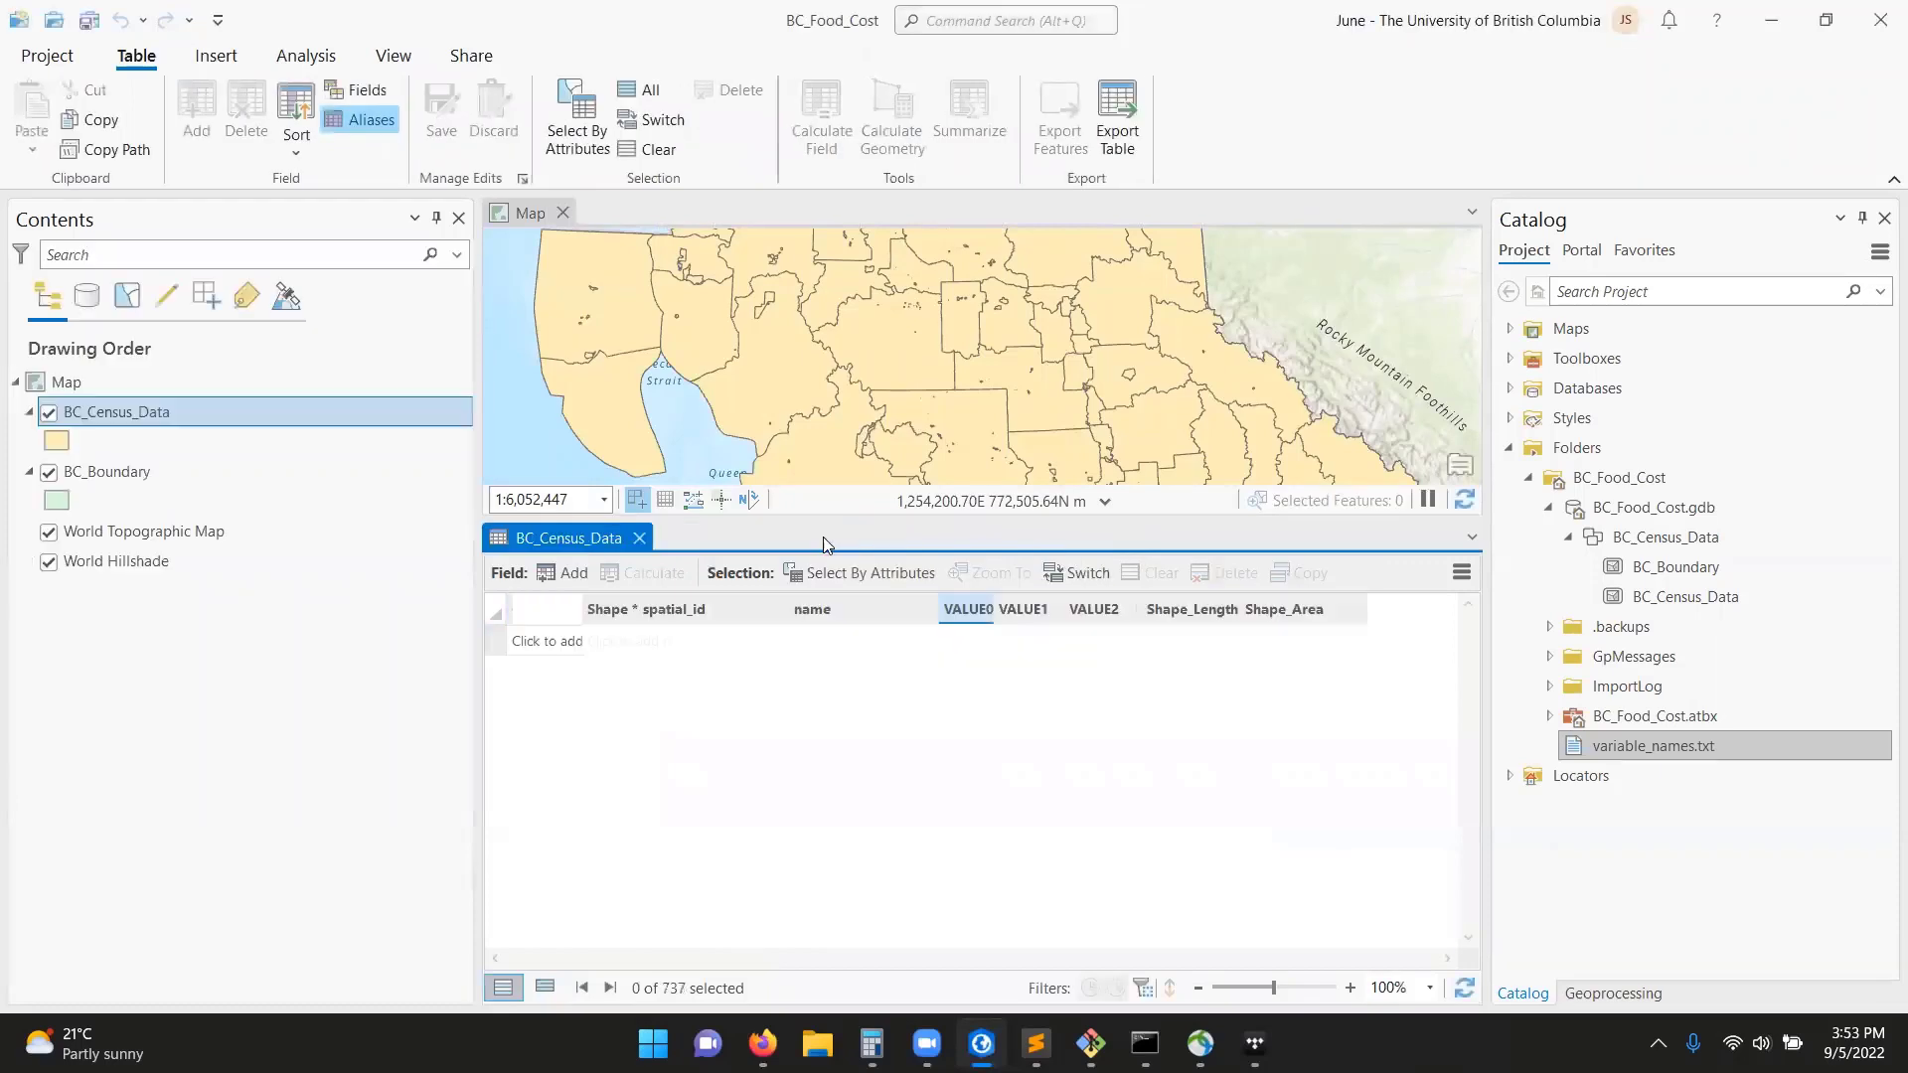
Select the variable_names.txt file in the BC_Food_Cost project folder.
left_click(1691, 749)
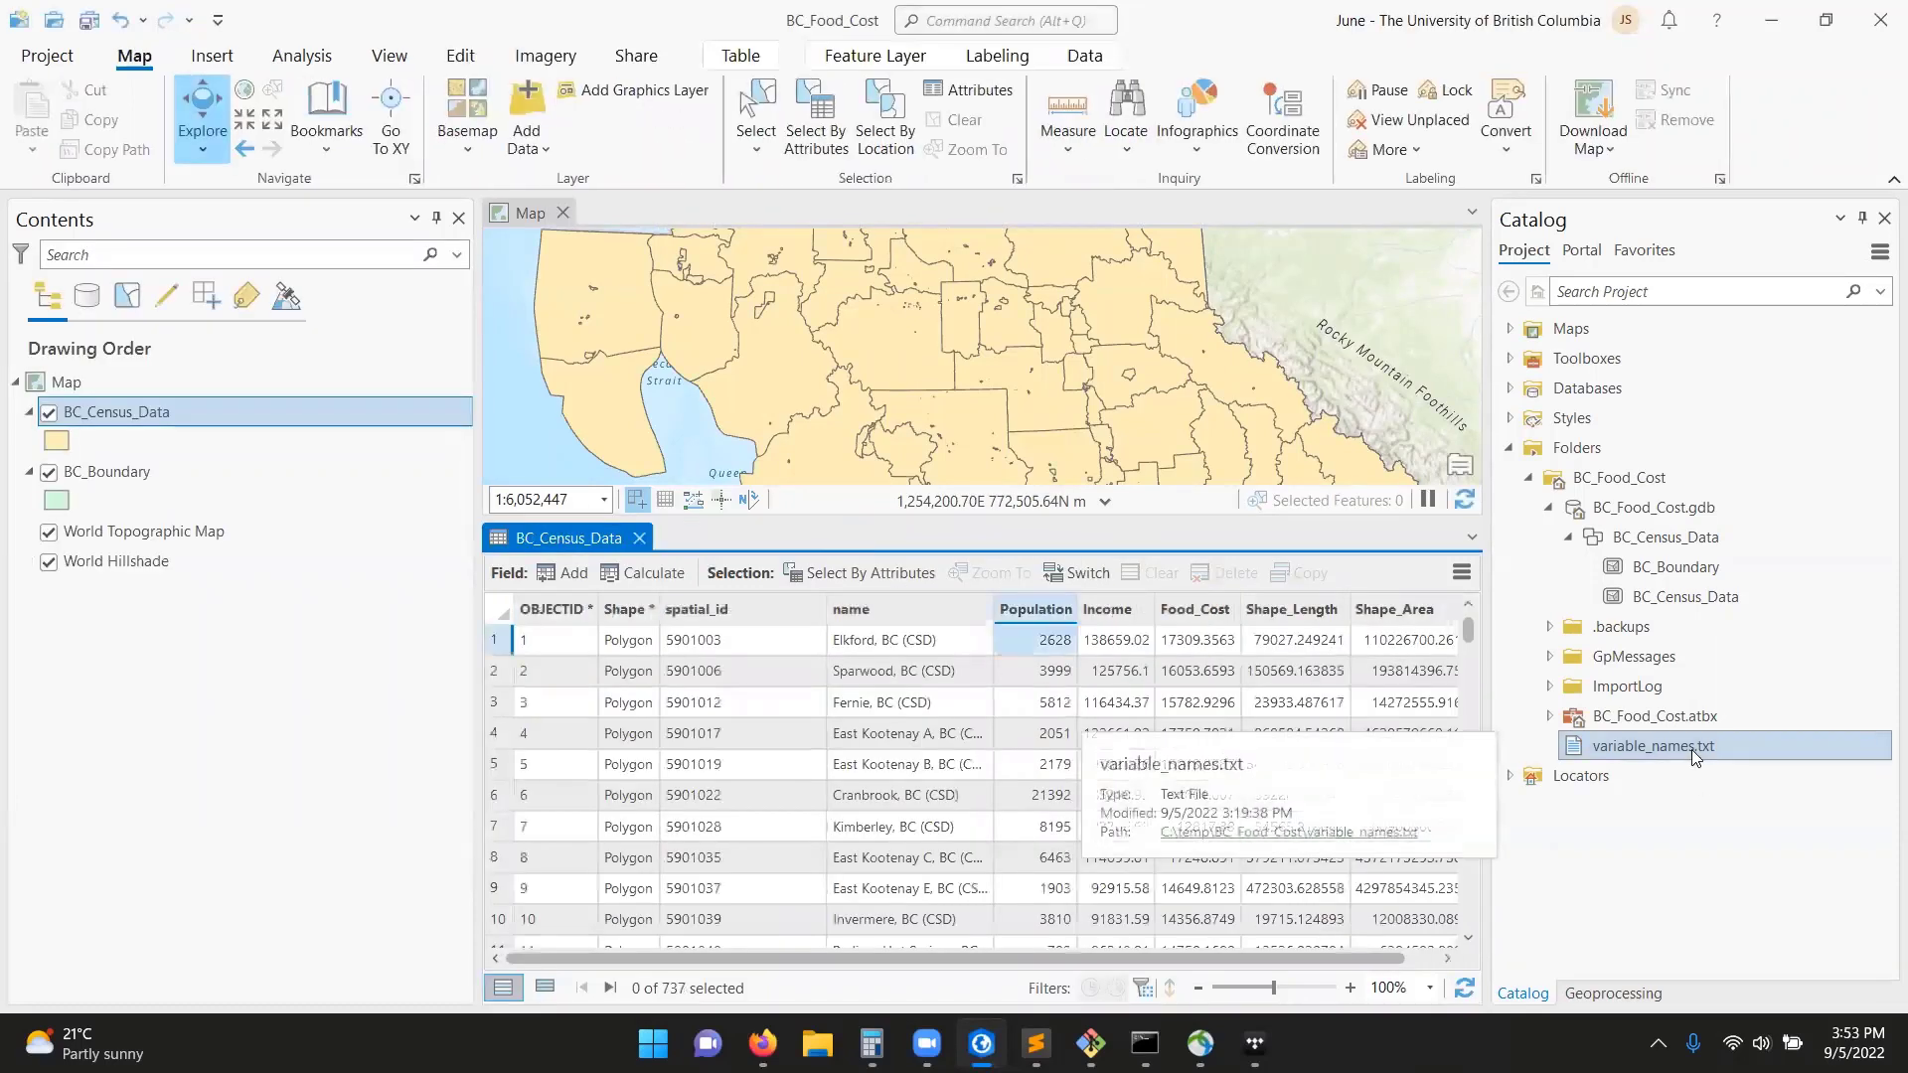